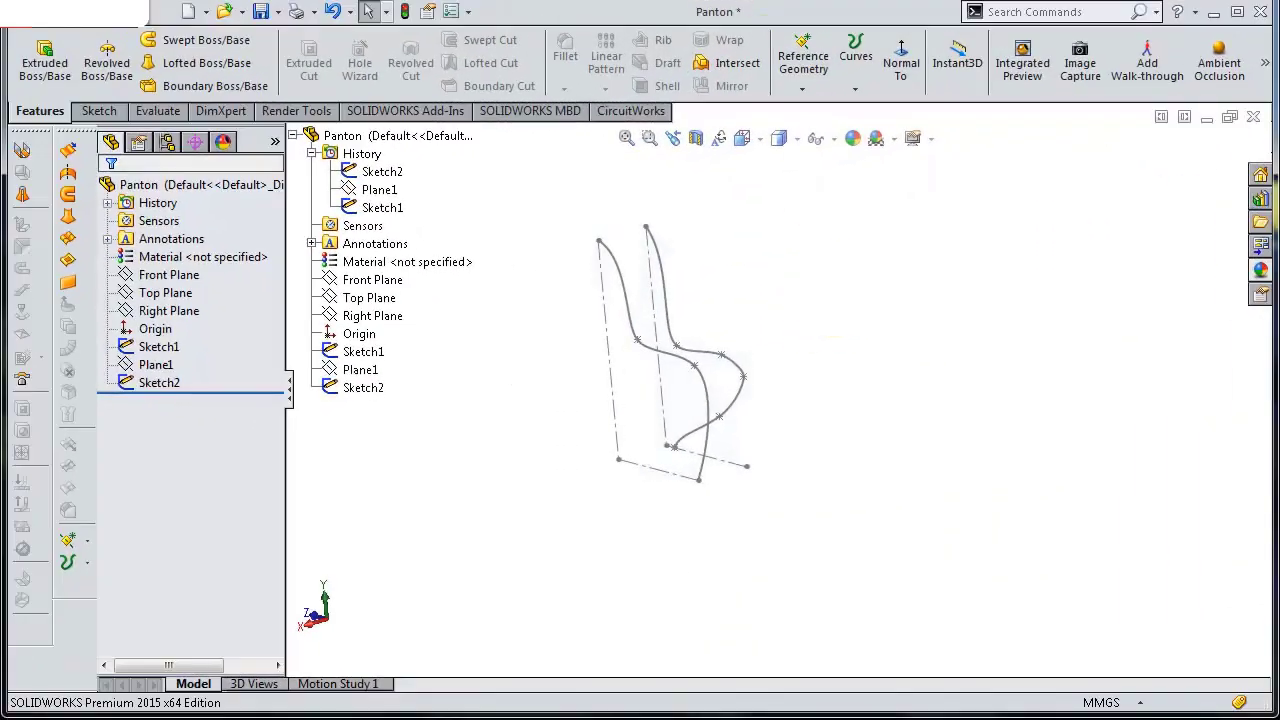
- Orbit around the chair curves and select the Front Plane for the next sketch
middle_drag(790, 250, 823, 266)
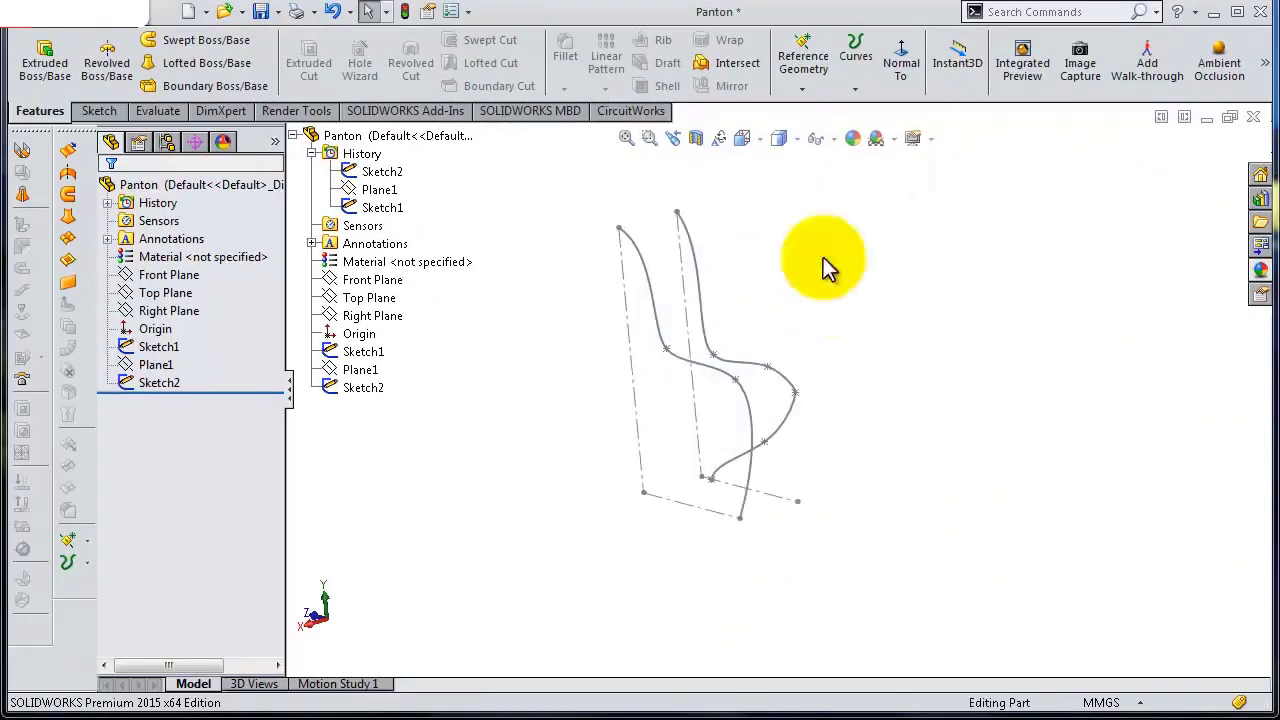
mouse_move(818, 369)
middle_down()
mouse_move(800, 420)
mouse_move(803, 394)
mouse_move(728, 402)
mouse_move(771, 414)
mouse_move(794, 400)
middle_up()
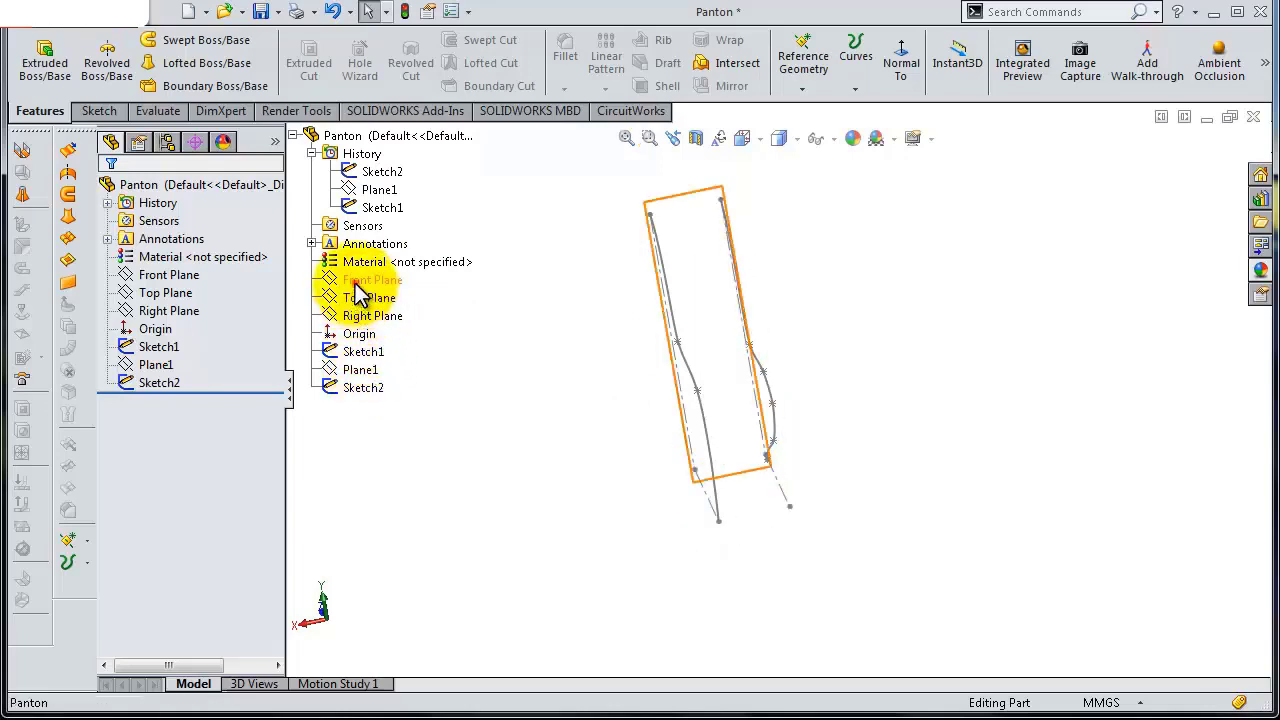
click(356, 284)
mouse_move(808, 486)
middle_down()
mouse_move(860, 428)
mouse_move(943, 437)
mouse_move(894, 420)
middle_up()
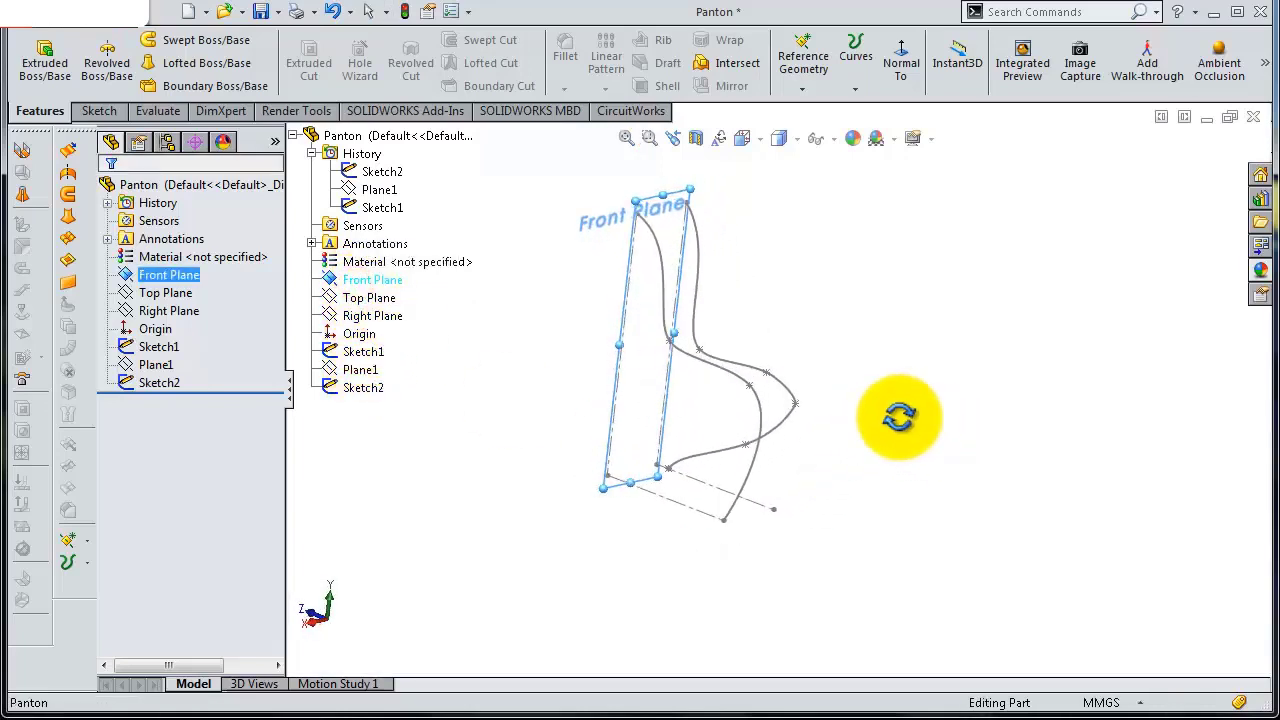
drag(368, 286, 383, 268)
- Start a new sketch on the Front Plane and adjust the view around it
click(381, 256)
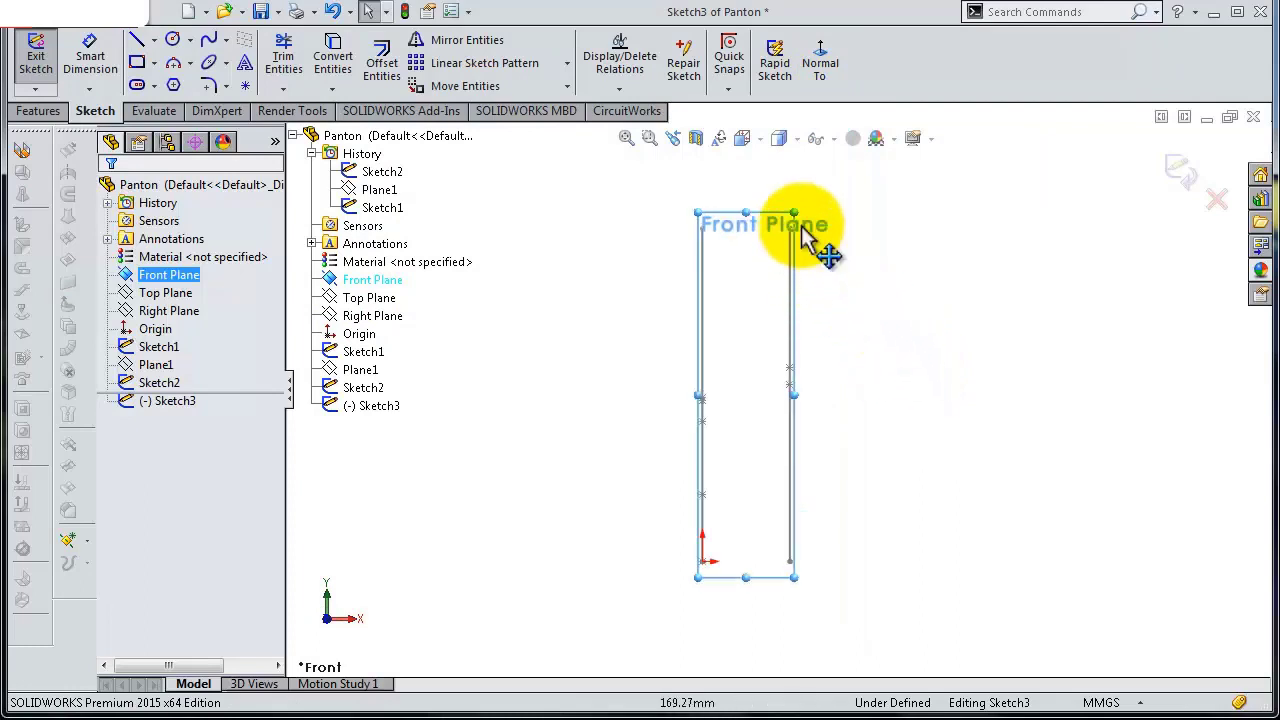
drag(806, 206, 982, 182)
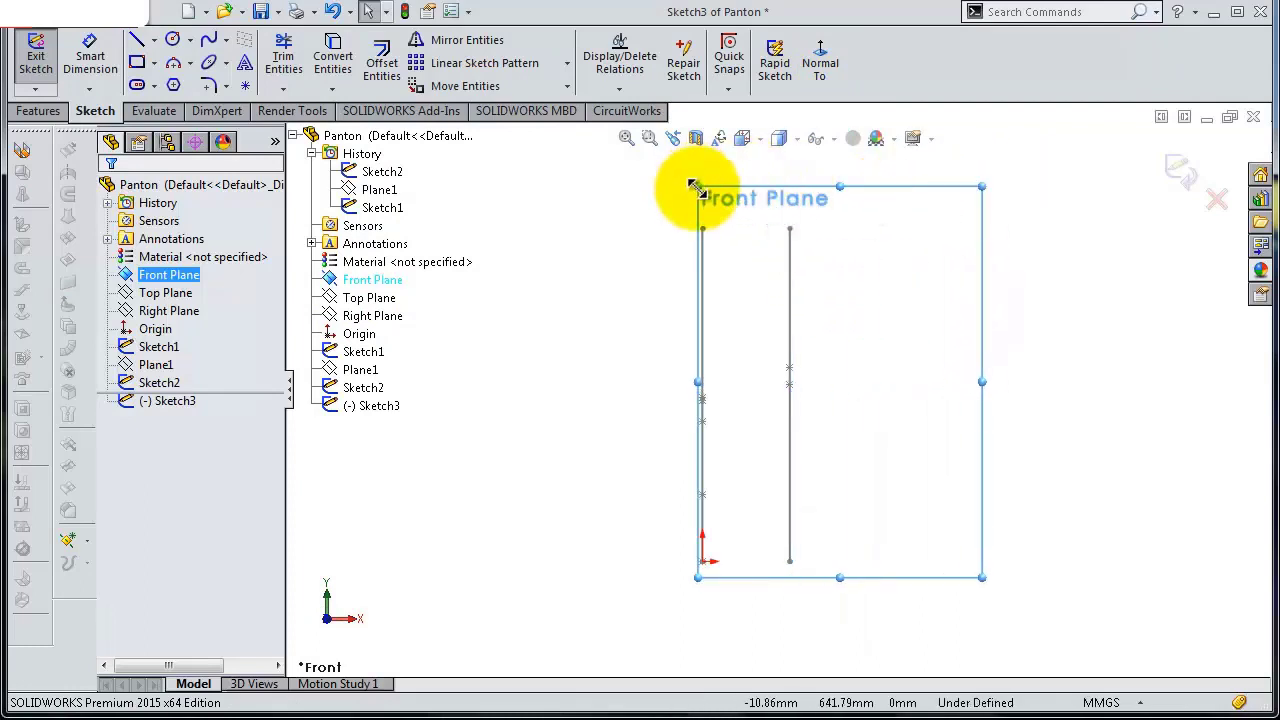
drag(697, 186, 535, 175)
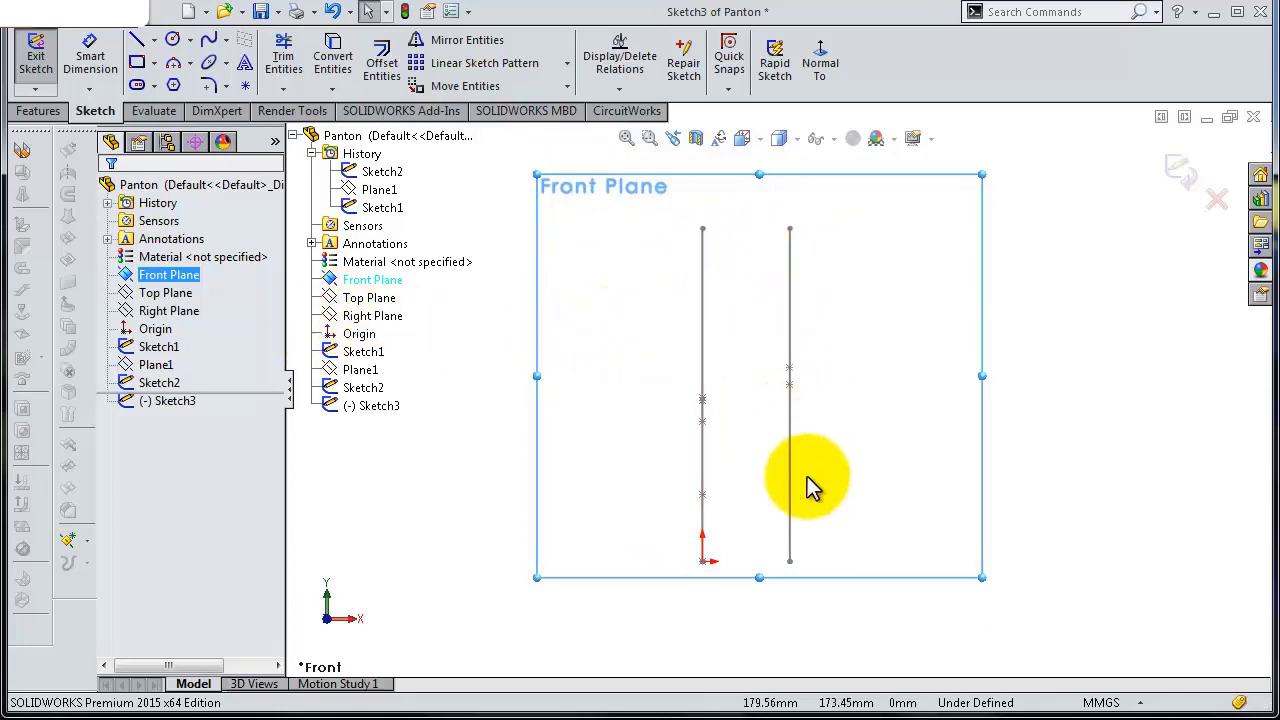
scroll(806, 480, down, 1)
scroll(797, 464, up, 1)
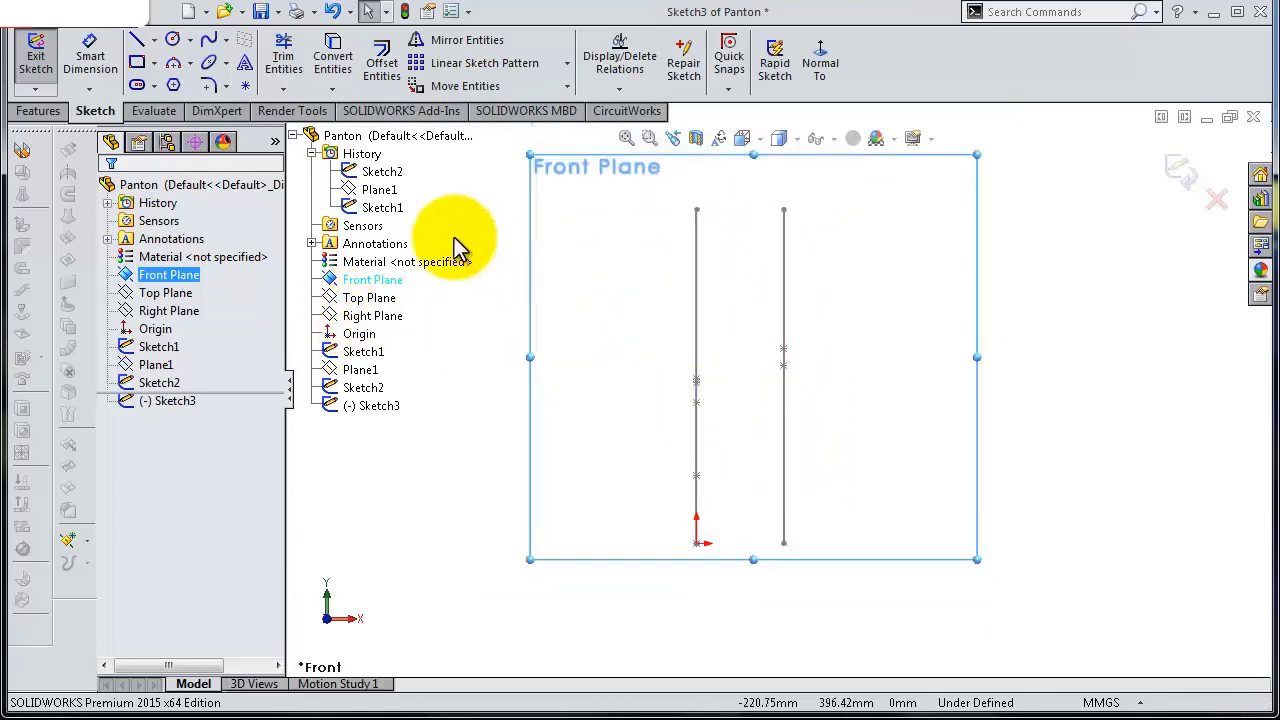
- Draw centerlines from the top endpoint down to the origin, then right to the base line's foot
click(153, 40)
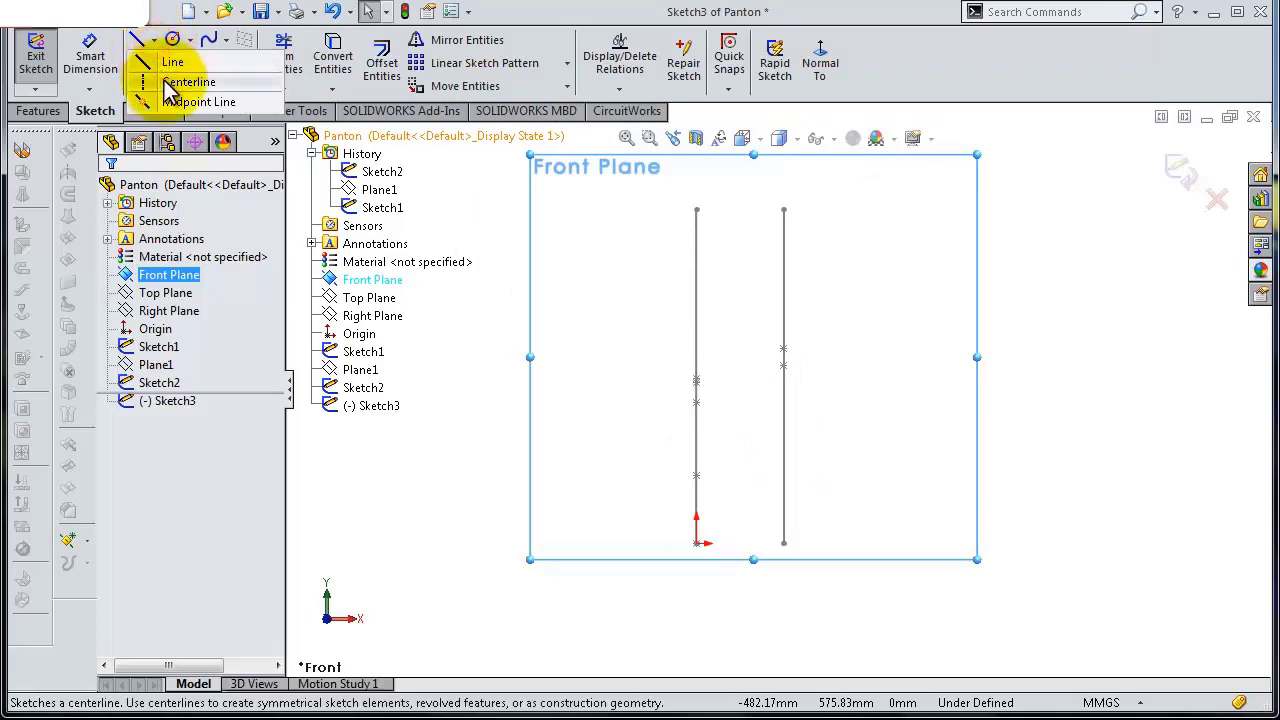
click(180, 79)
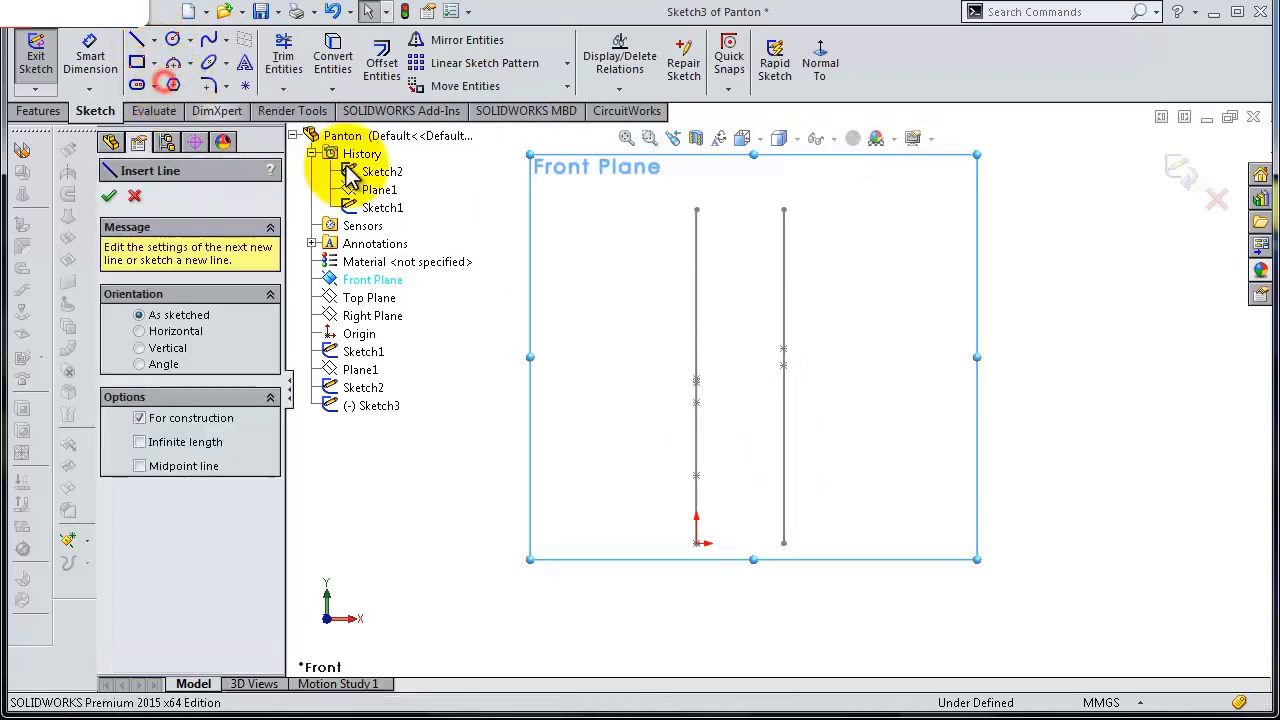
click(697, 211)
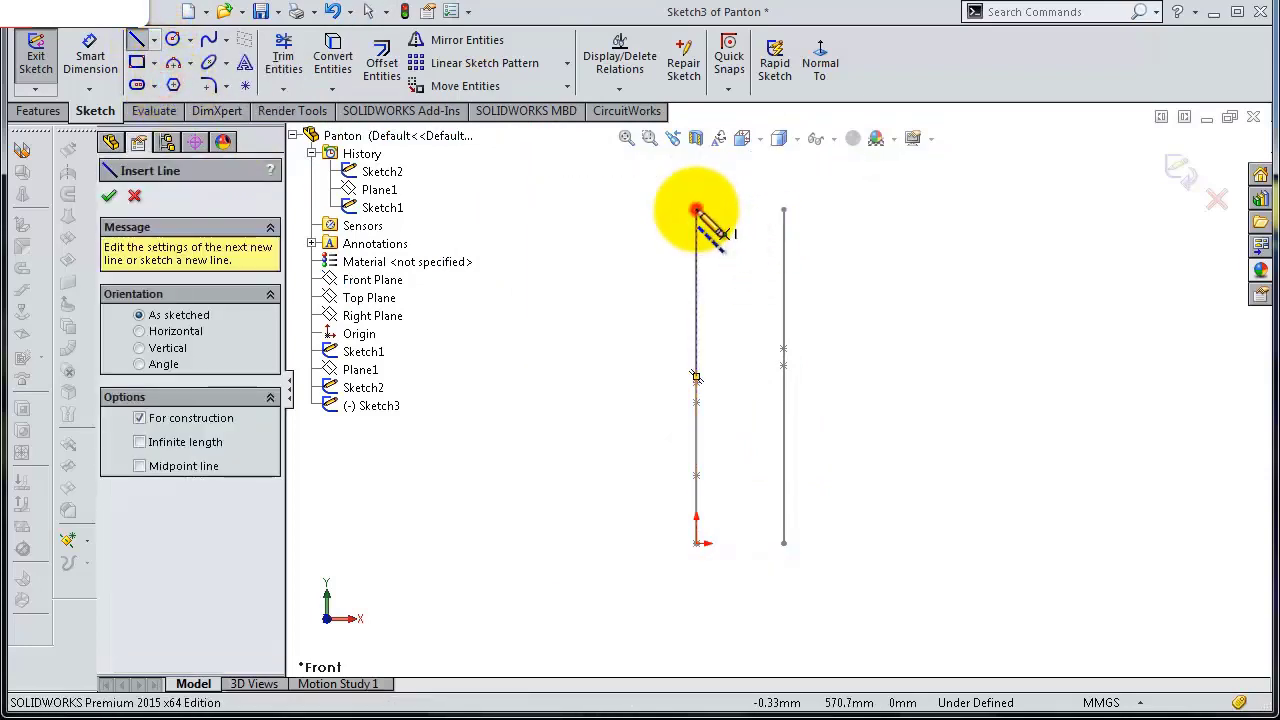
click(697, 543)
click(783, 543)
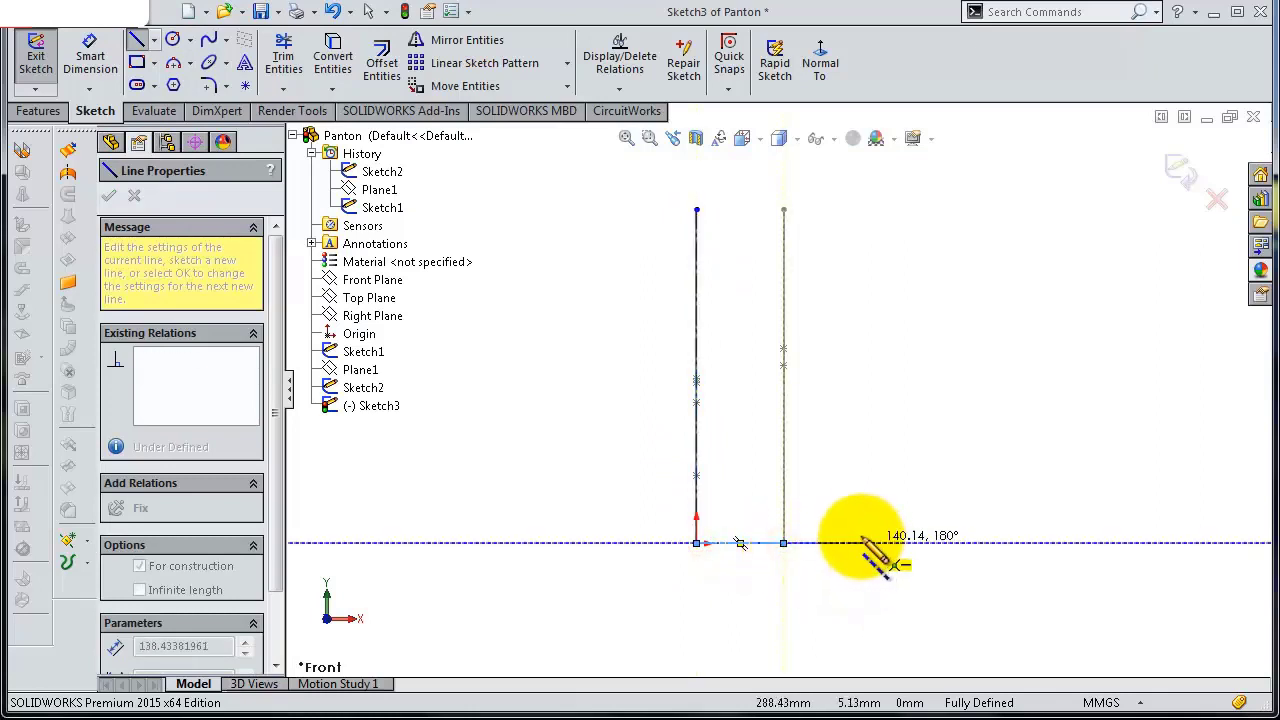
key(Escape)
scroll(735, 325, up, 1)
scroll(730, 315, down, 2)
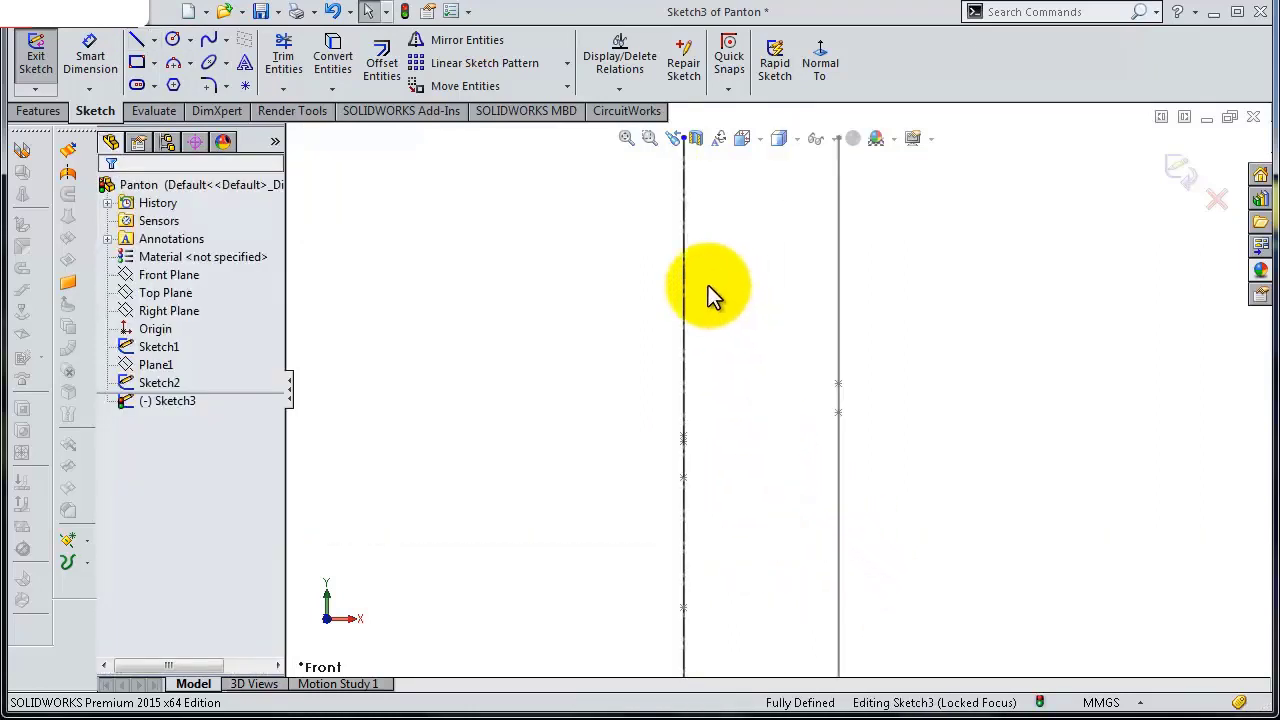
- Dimension the vertical centerline to 570 mm and move the dimension further left
key(s)
click(751, 302)
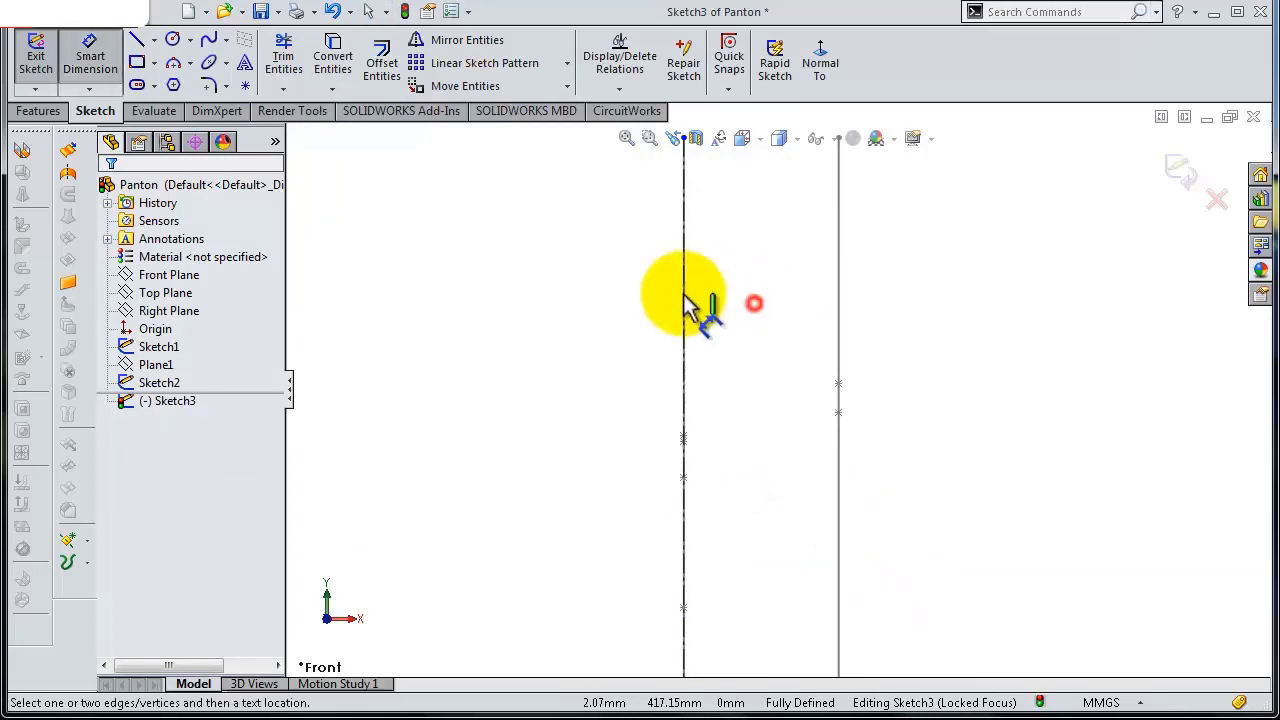
click(682, 296)
click(629, 296)
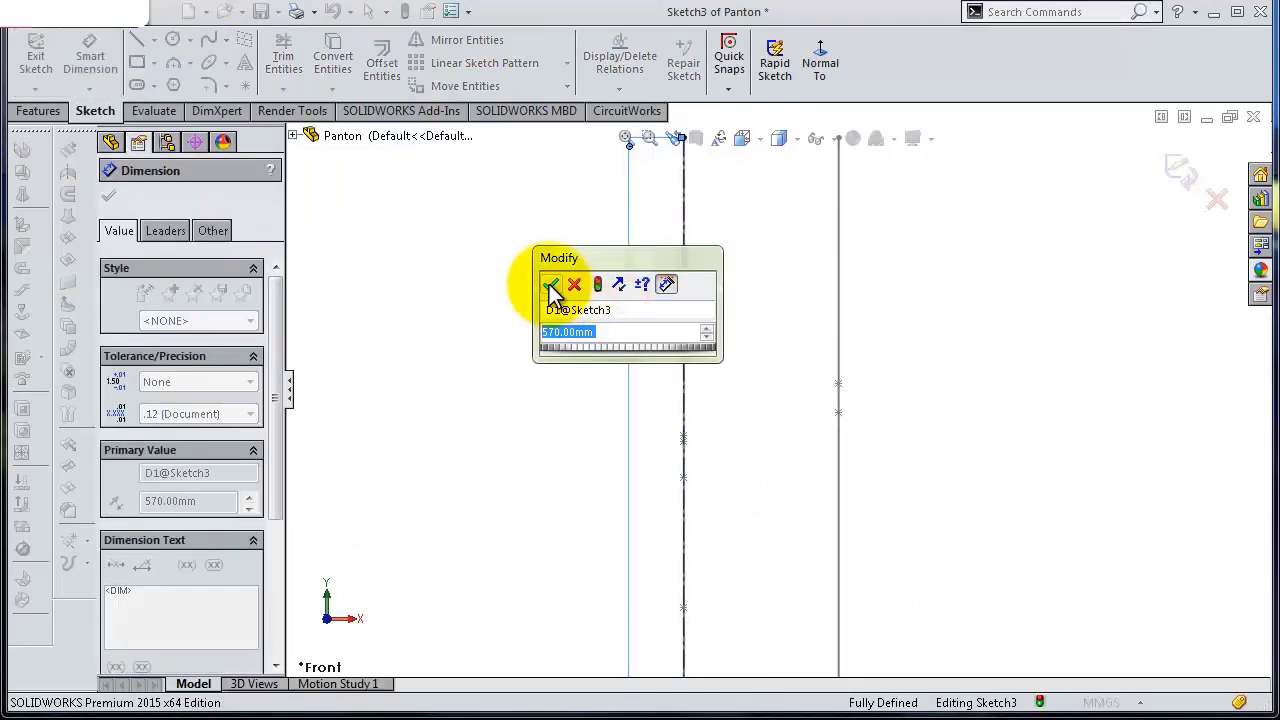
click(550, 286)
key(f)
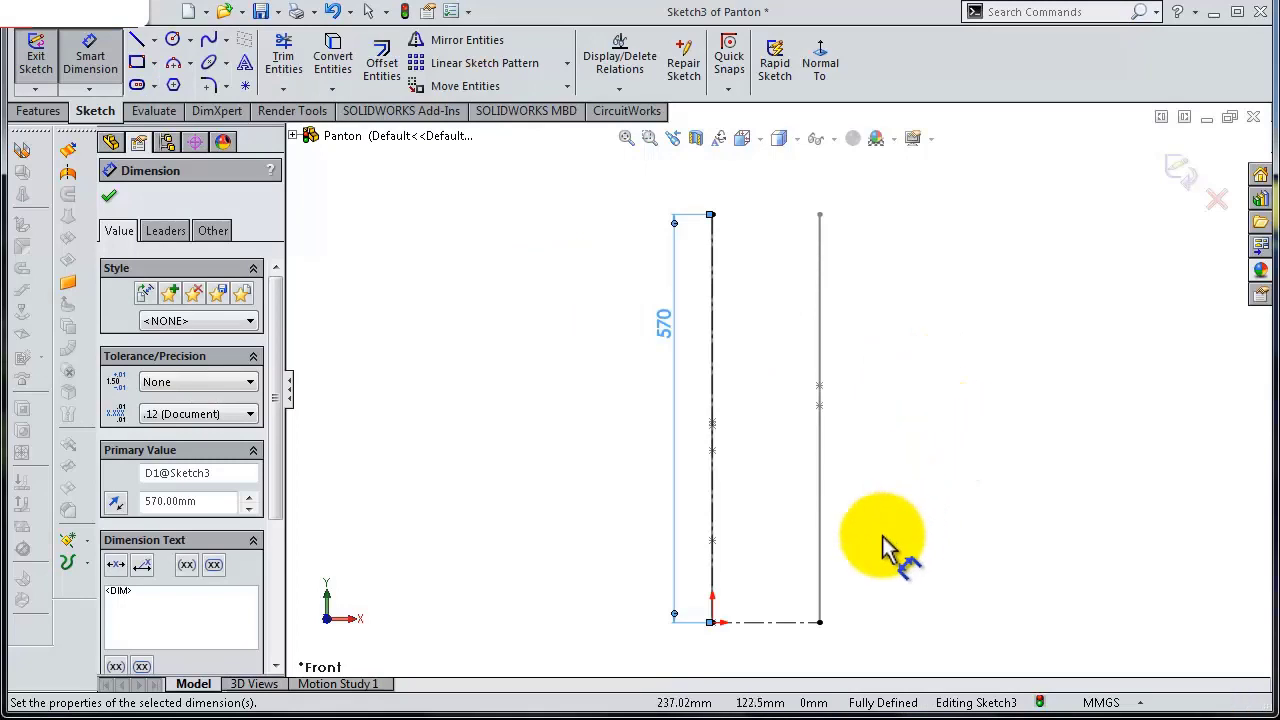
drag(672, 340, 597, 338)
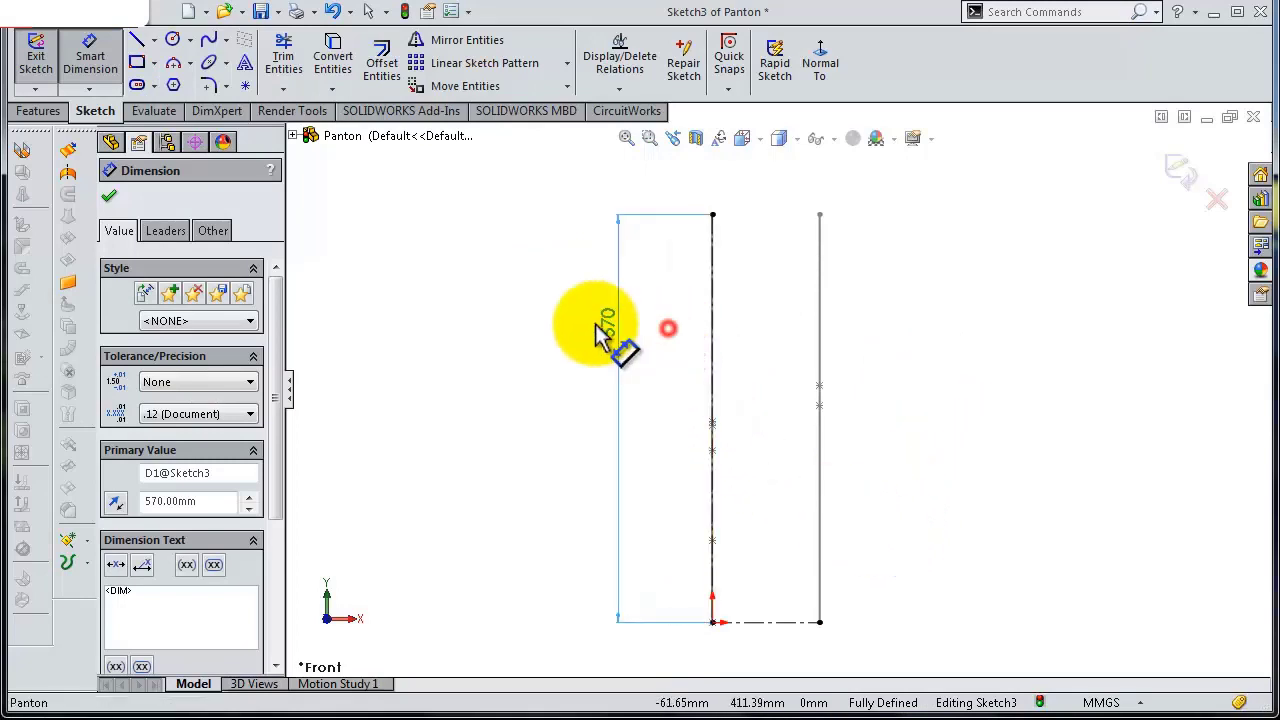
- Discard the over-defining 150 mm dimension on the base centerline
click(776, 624)
click(777, 630)
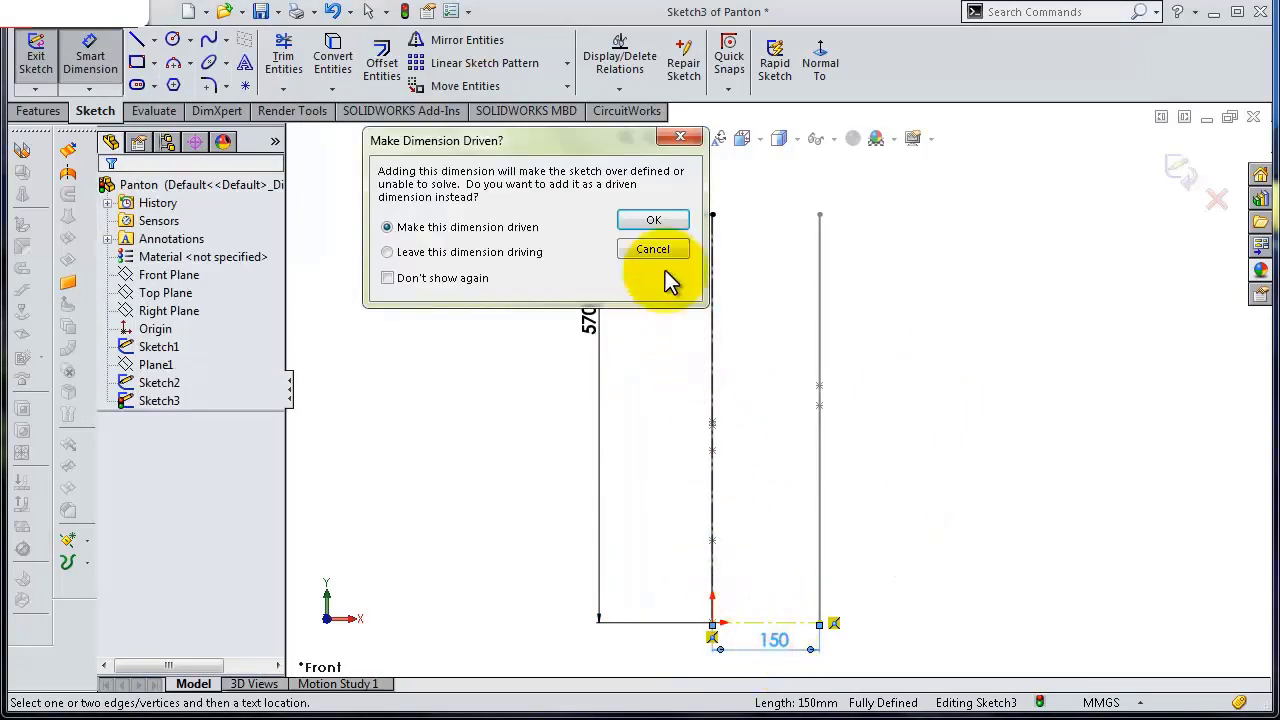
click(652, 249)
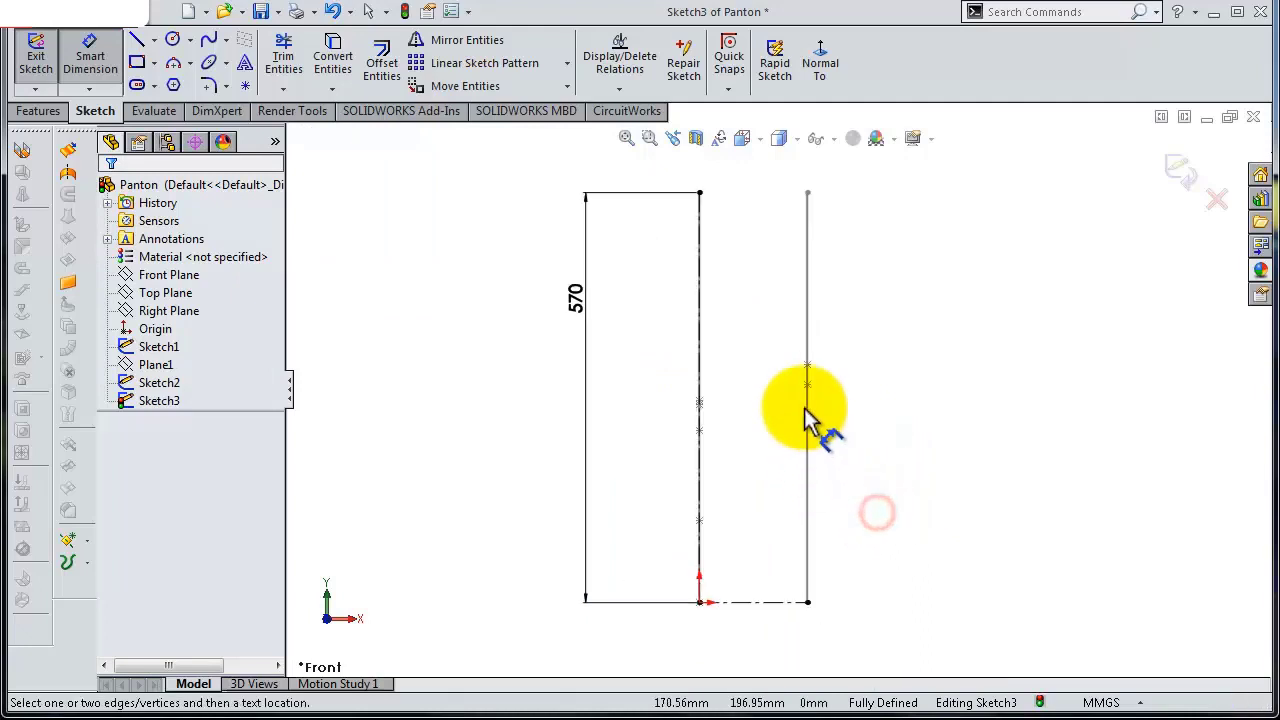
scroll(808, 360, down, 1)
scroll(815, 320, up, 1)
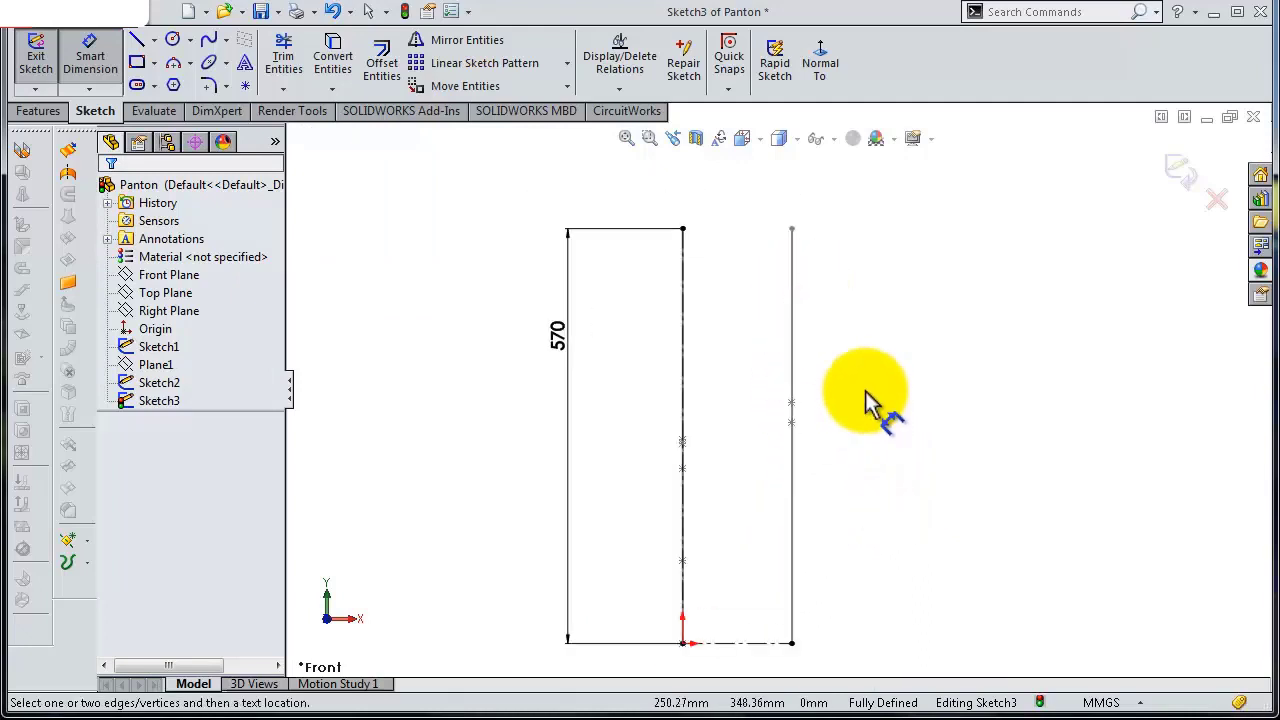
- Draw a vertical line up from the base's right end and dimension it to 280 mm
click(137, 39)
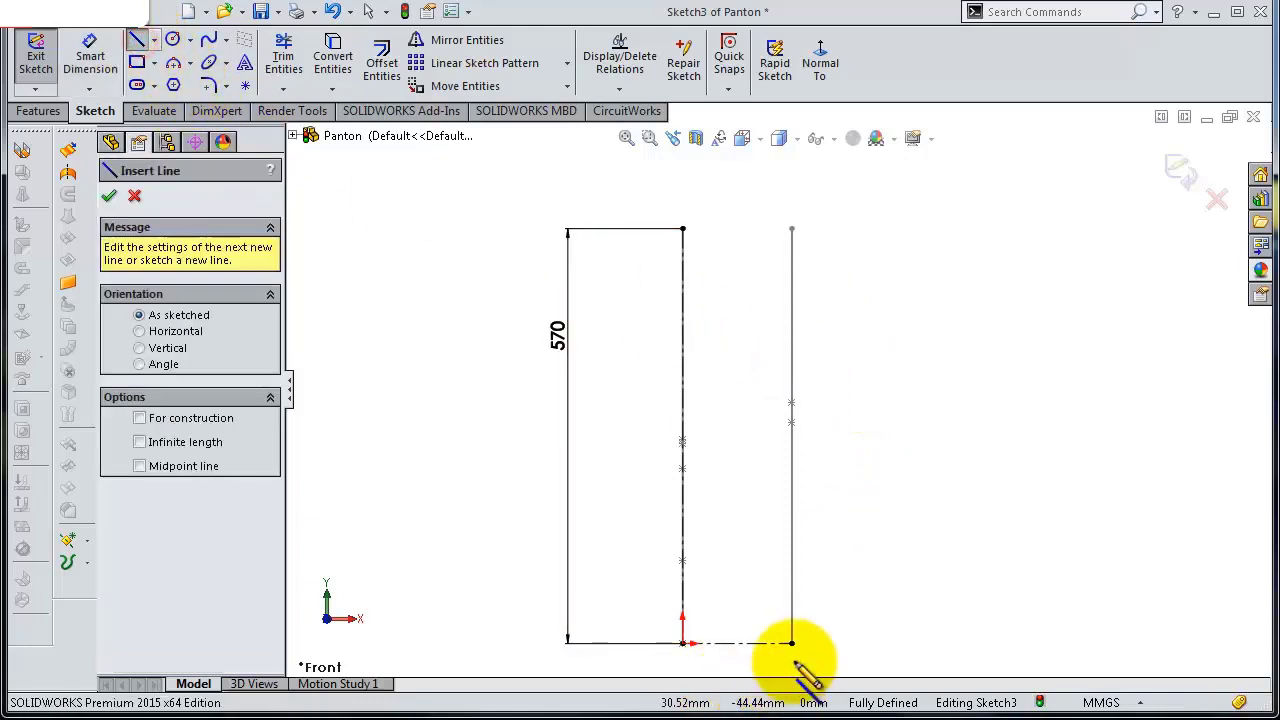
drag(792, 643, 792, 473)
key(s)
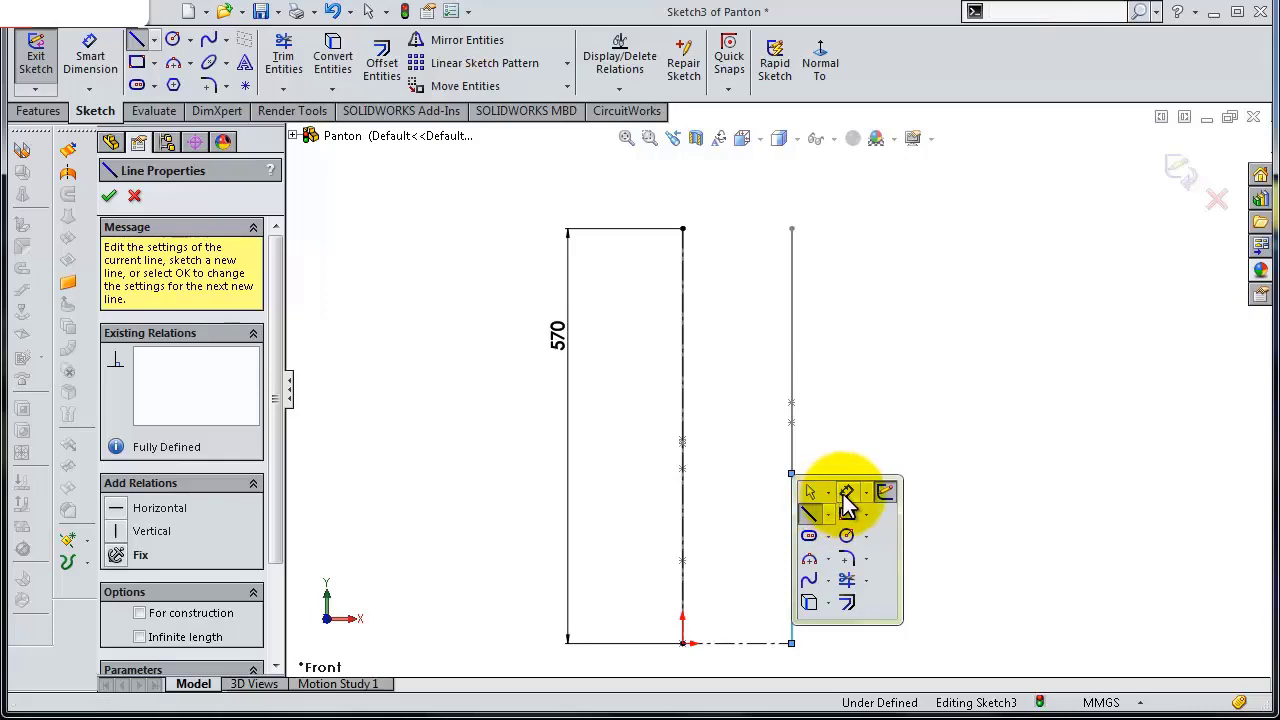
click(846, 492)
click(793, 522)
click(852, 512)
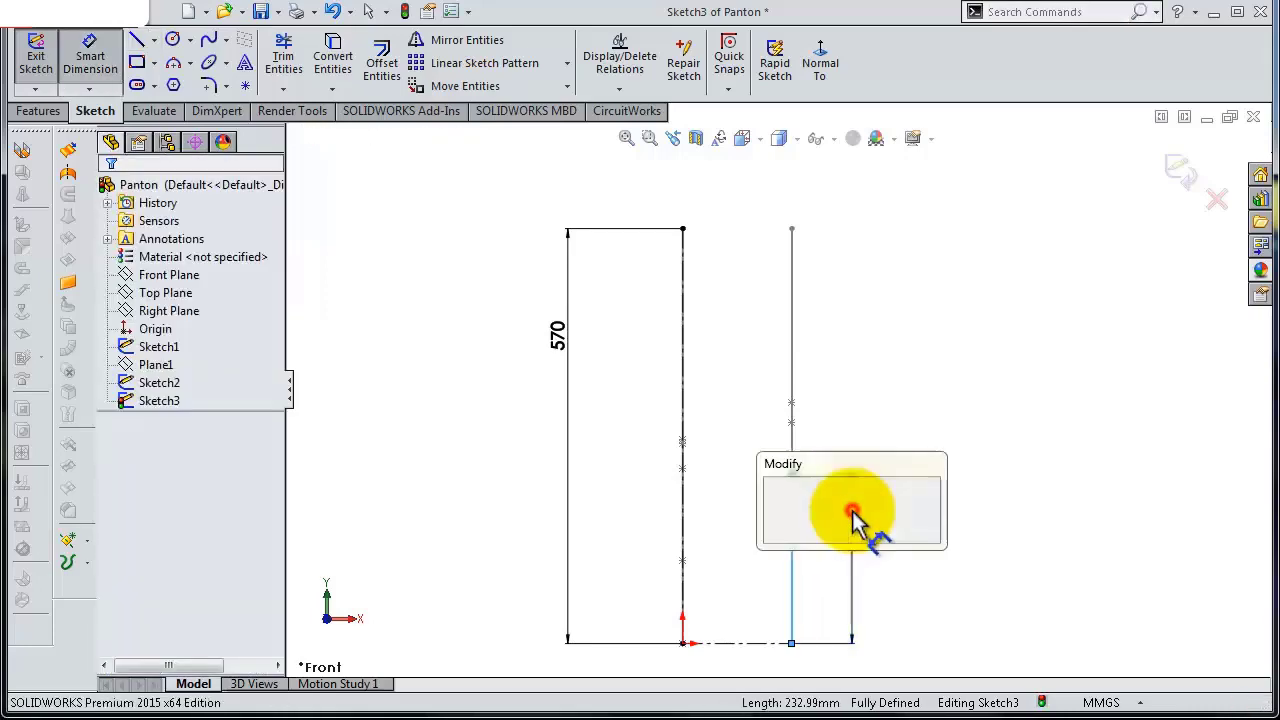
text(280)
key(Return)
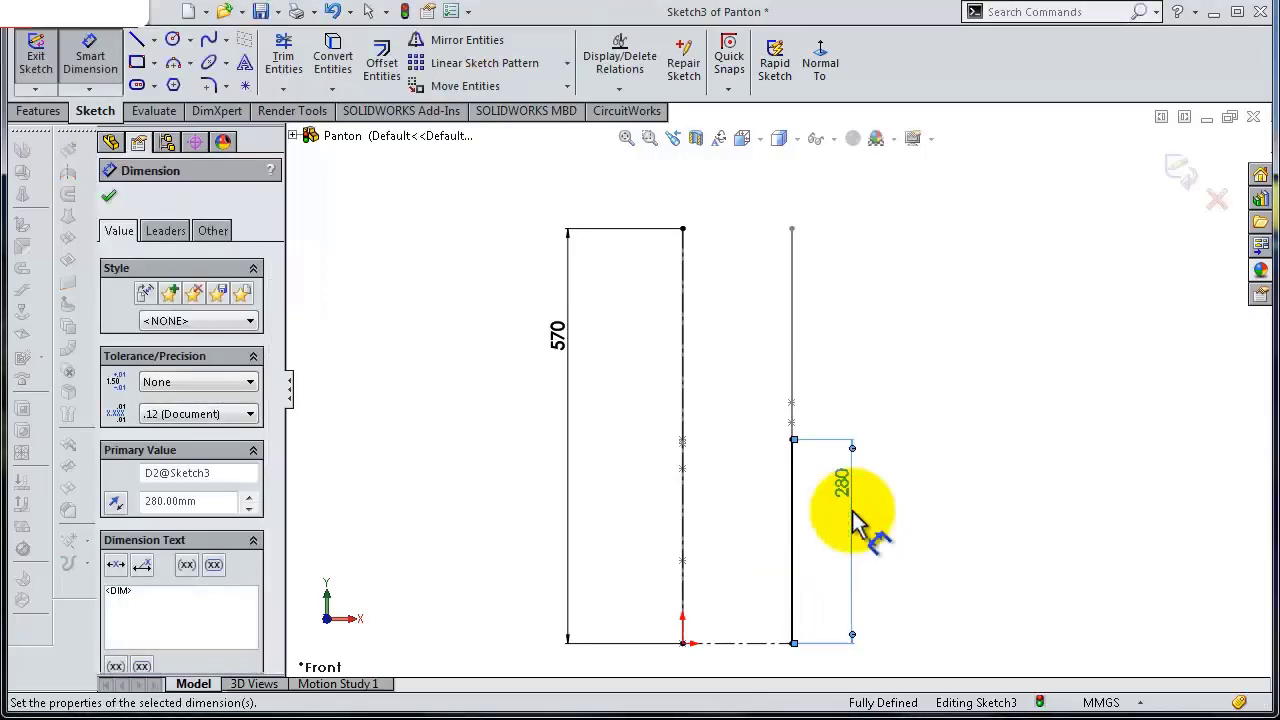
click(210, 42)
- Draw a spline from the centerline's top point to the top of the 280 line
click(682, 229)
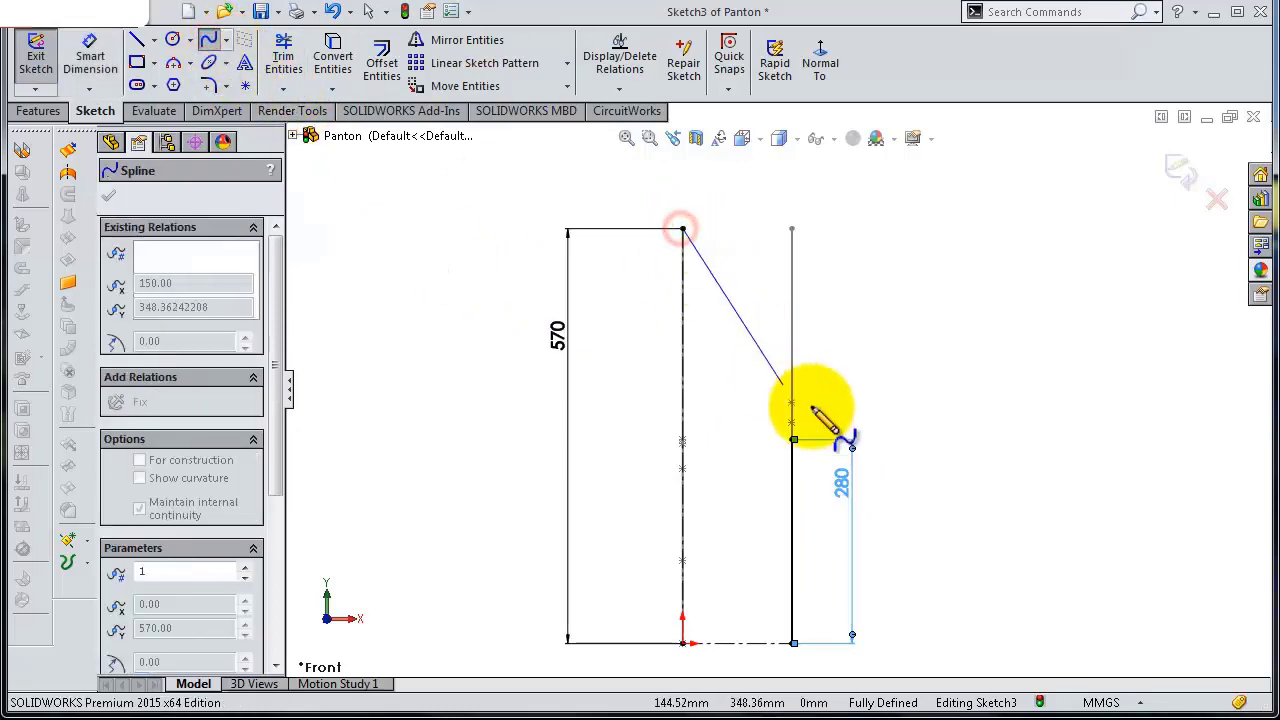
scroll(812, 412, down, 3)
double_click(755, 432)
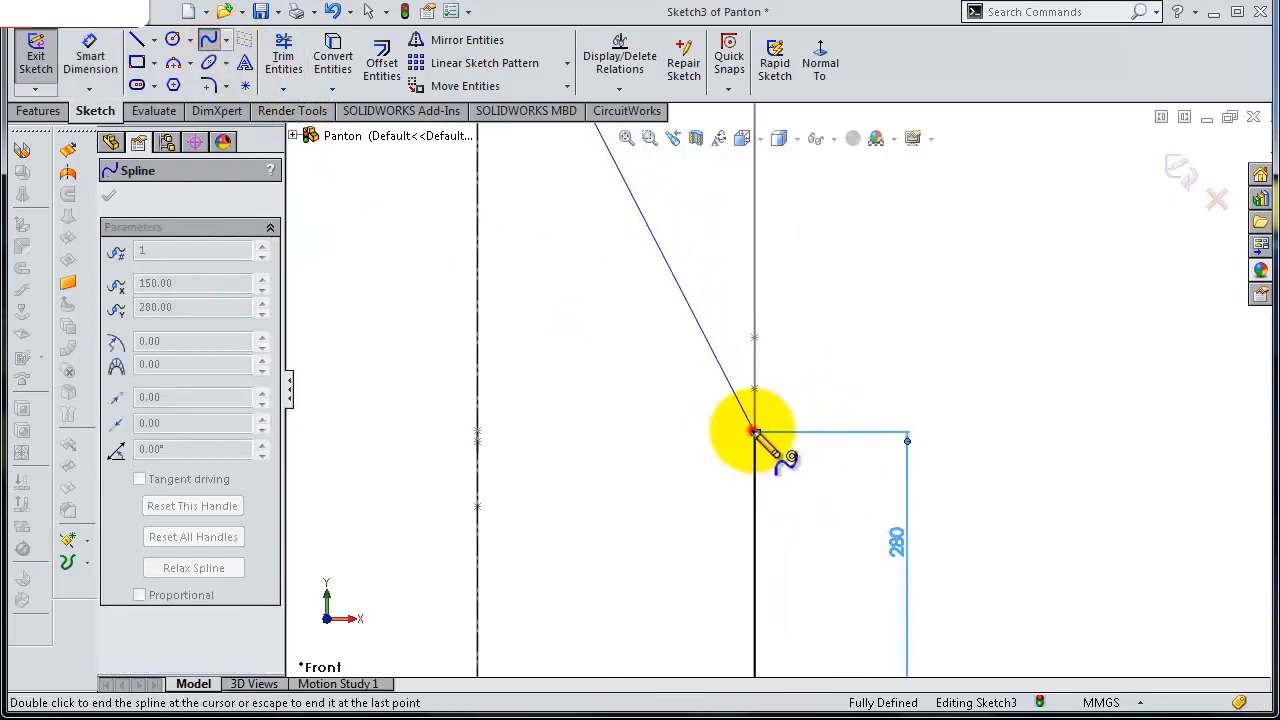
right_click(770, 436)
click(806, 446)
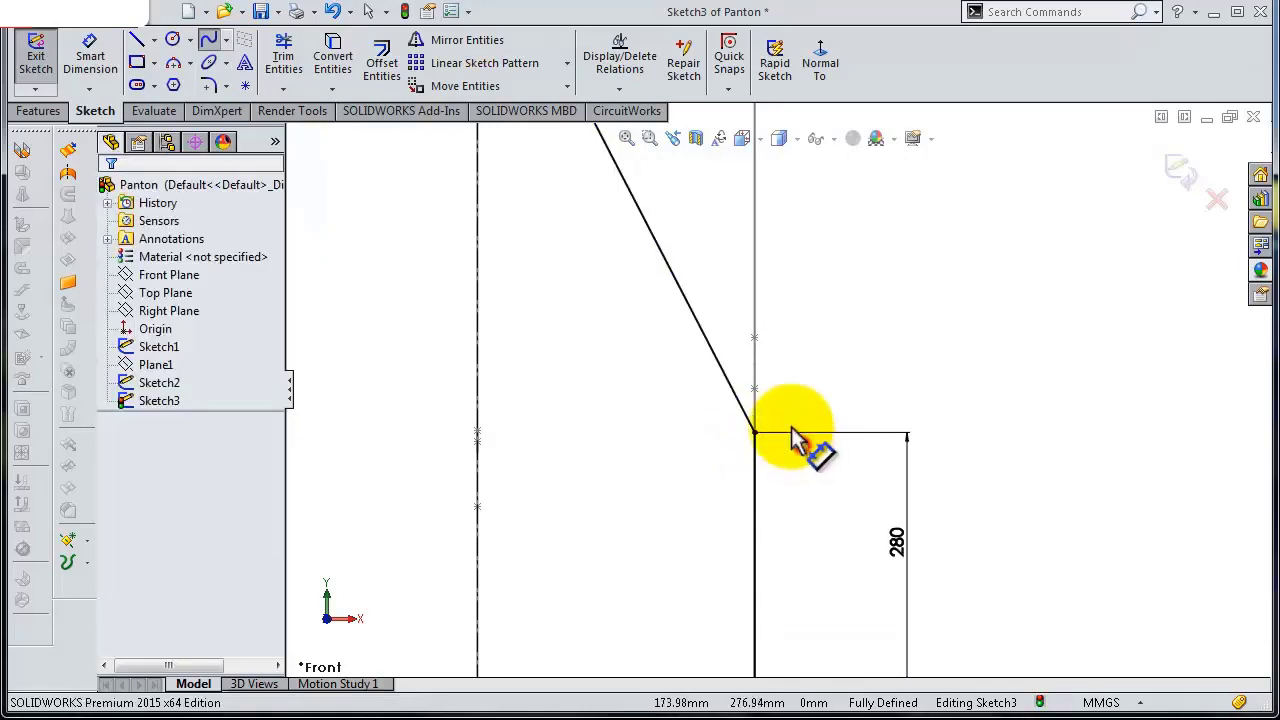
- Make the spline vertical at its lower end and horizontal at its top point
click(735, 400)
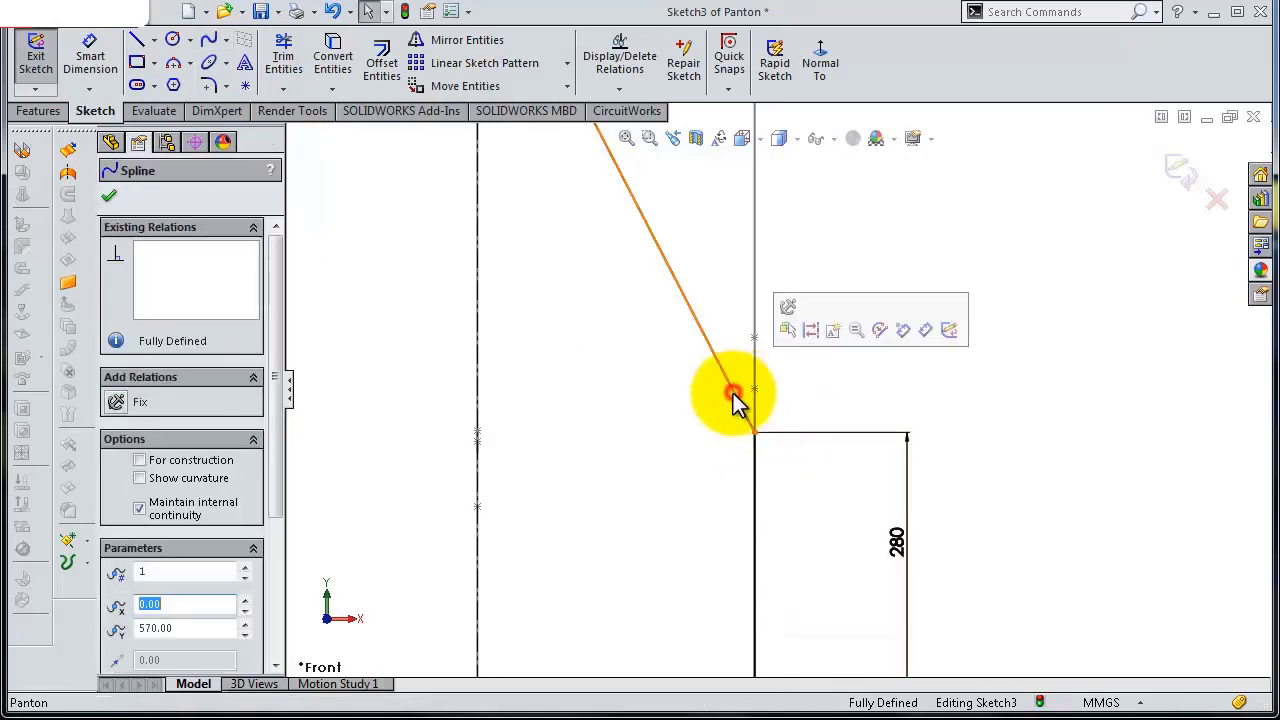
click(679, 283)
click(162, 425)
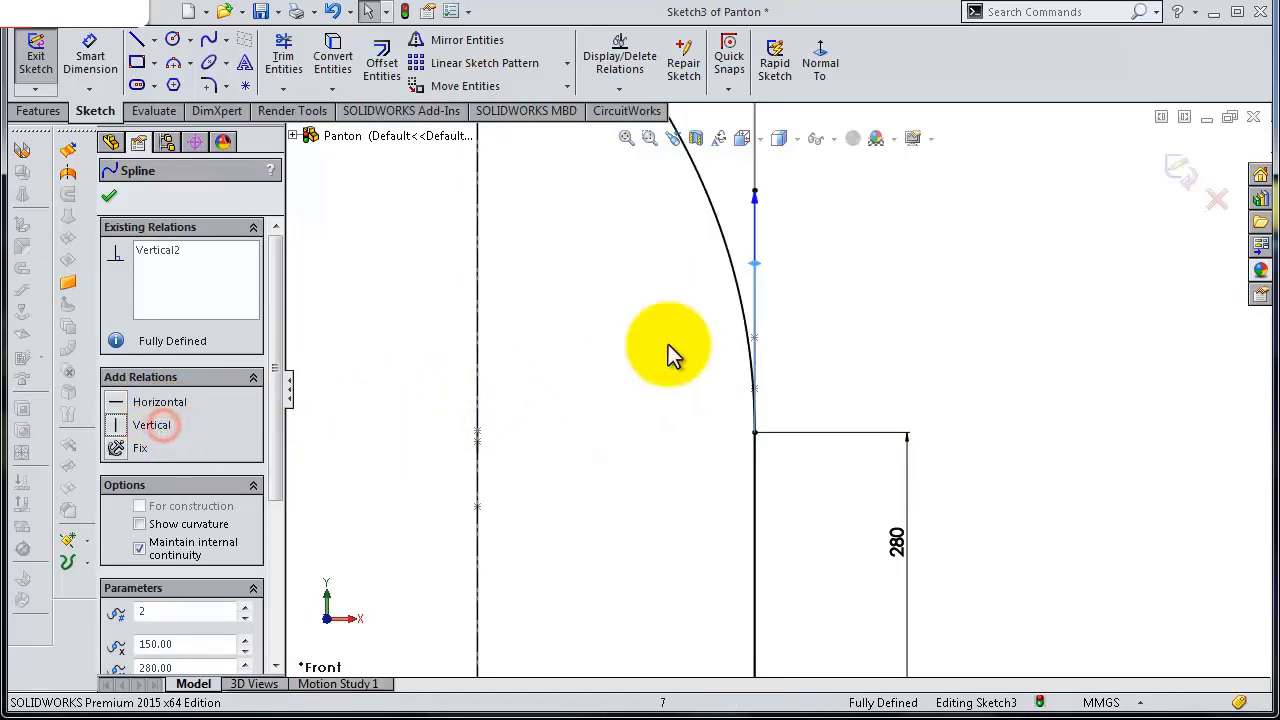
scroll(668, 344, up, 3)
scroll(739, 306, down, 2)
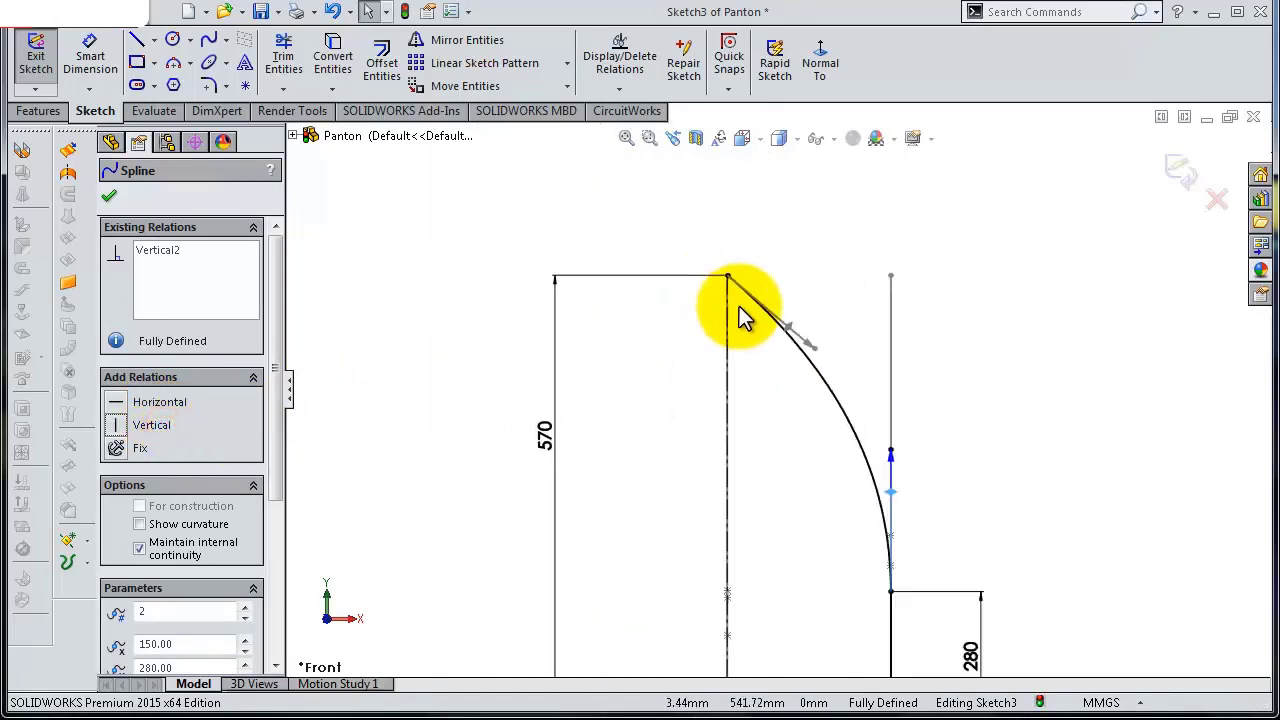
click(791, 334)
click(160, 402)
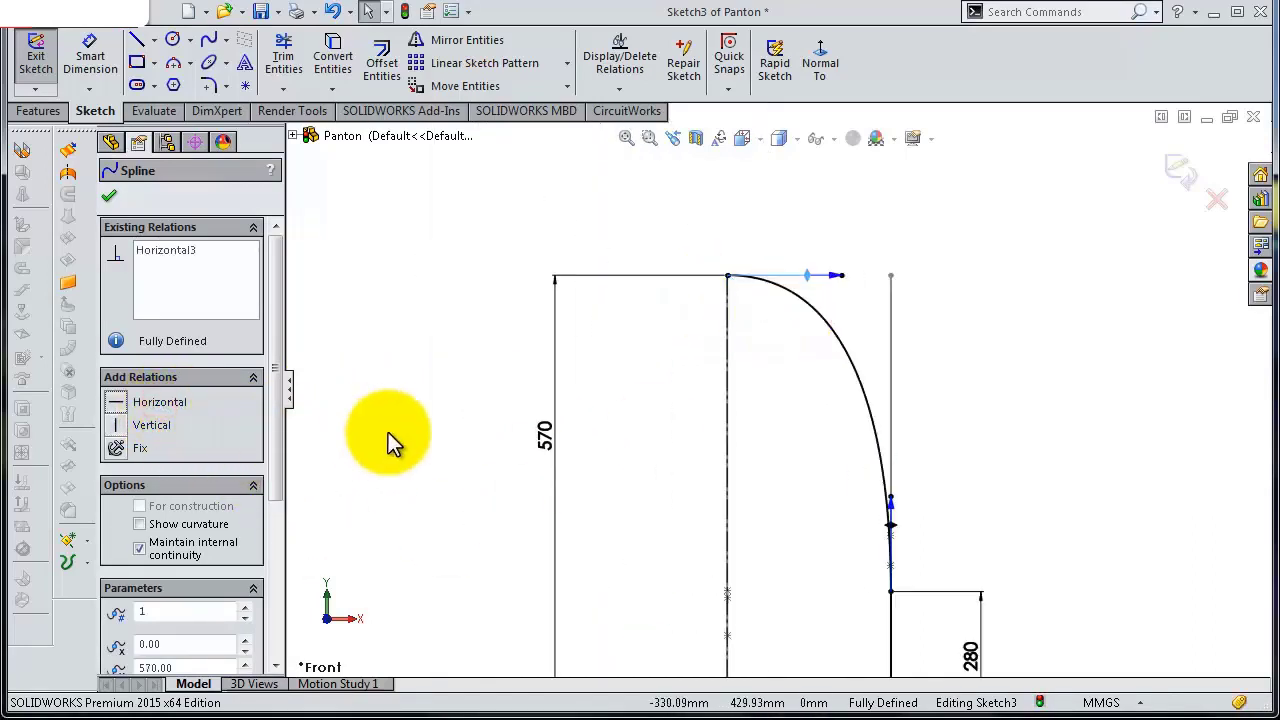
- Dimension the spline's tangent handles to 340 mm (top) and 600 mm (lower)
right_click(815, 290)
click(871, 300)
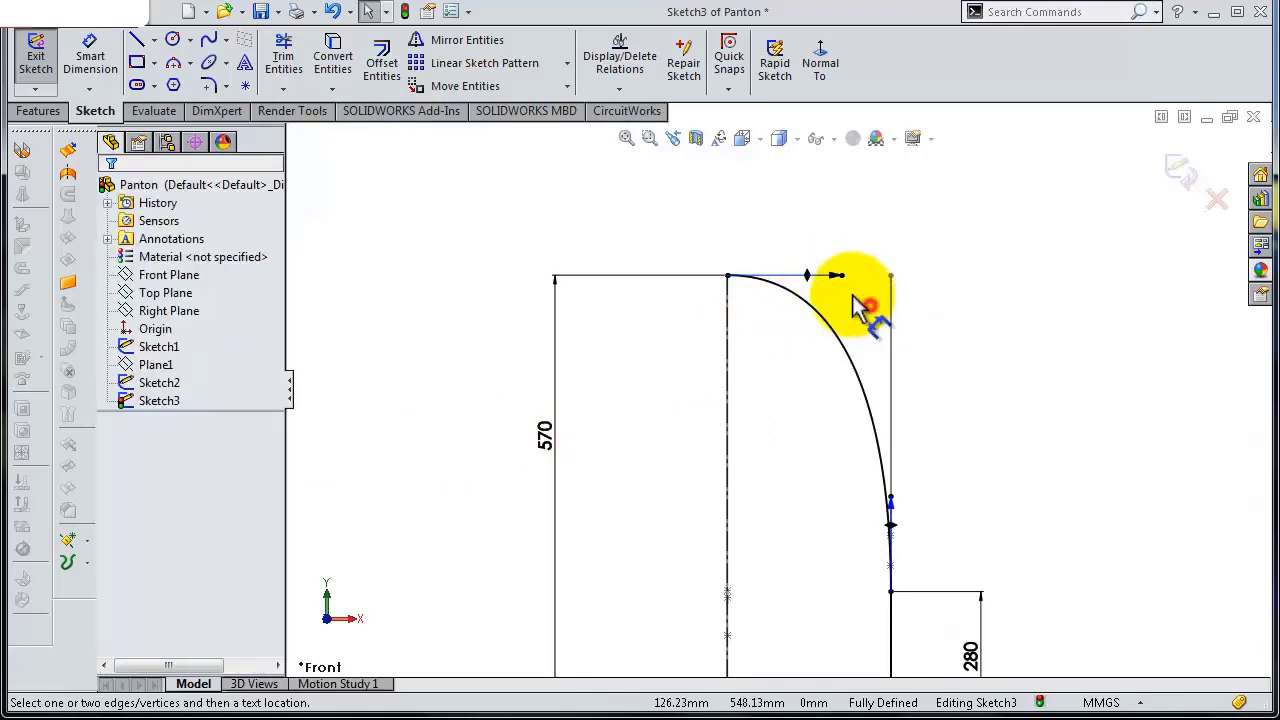
click(833, 277)
click(842, 248)
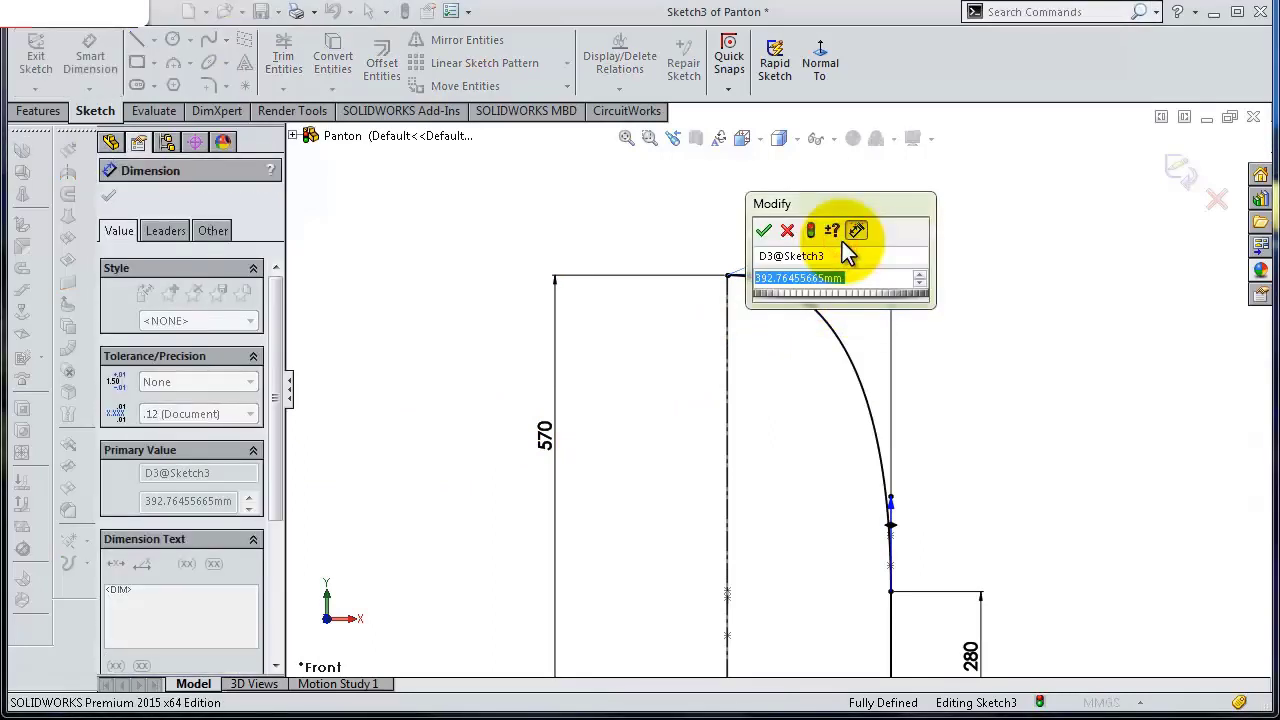
text(34)
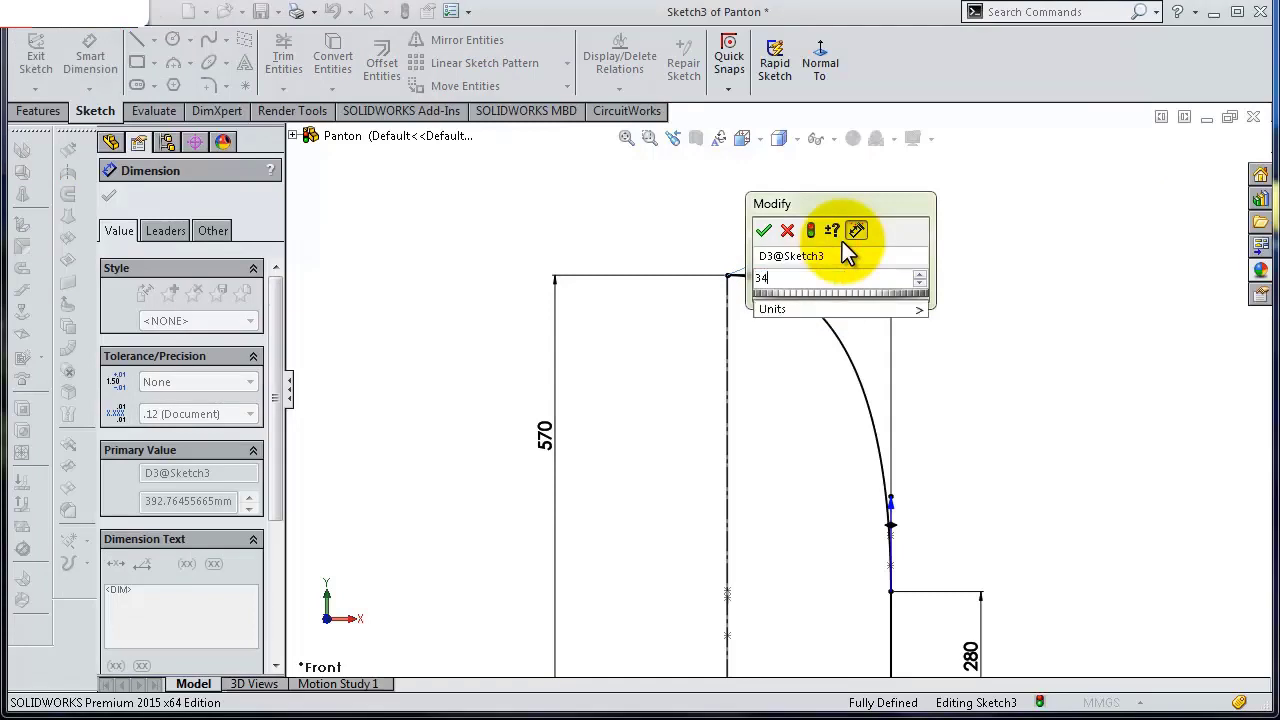
text(0)
key(Return)
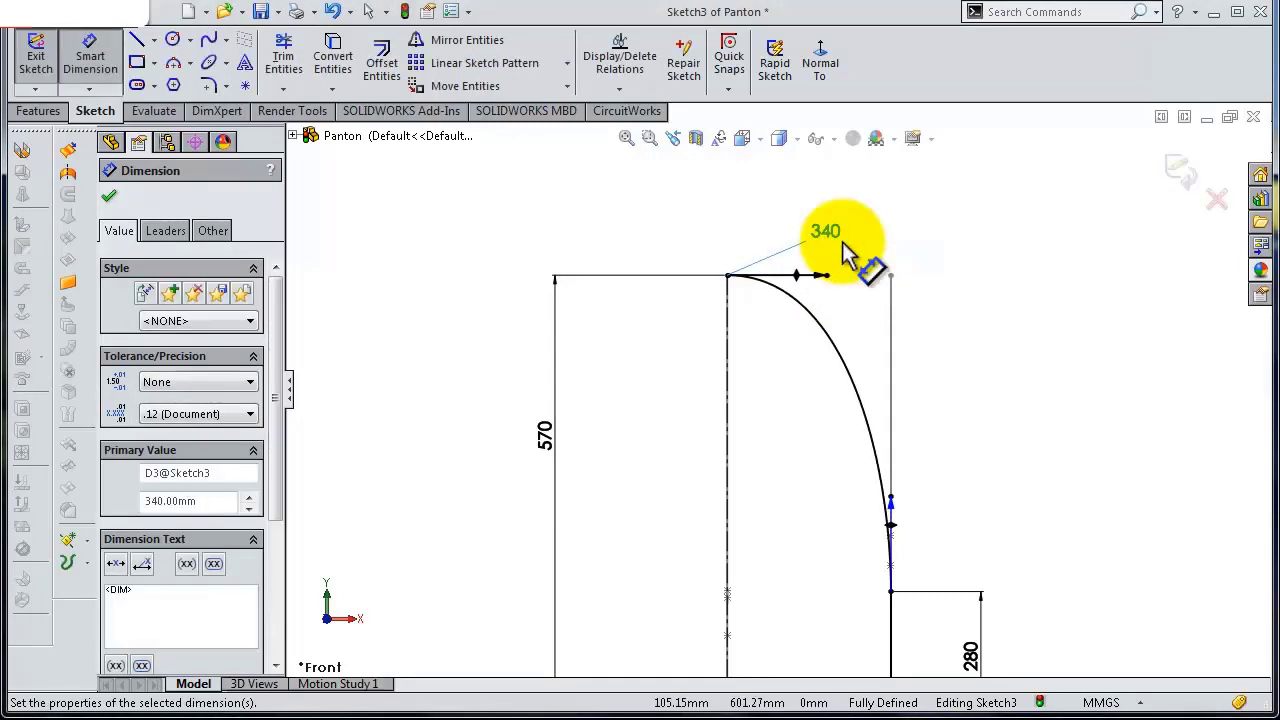
click(893, 520)
click(955, 497)
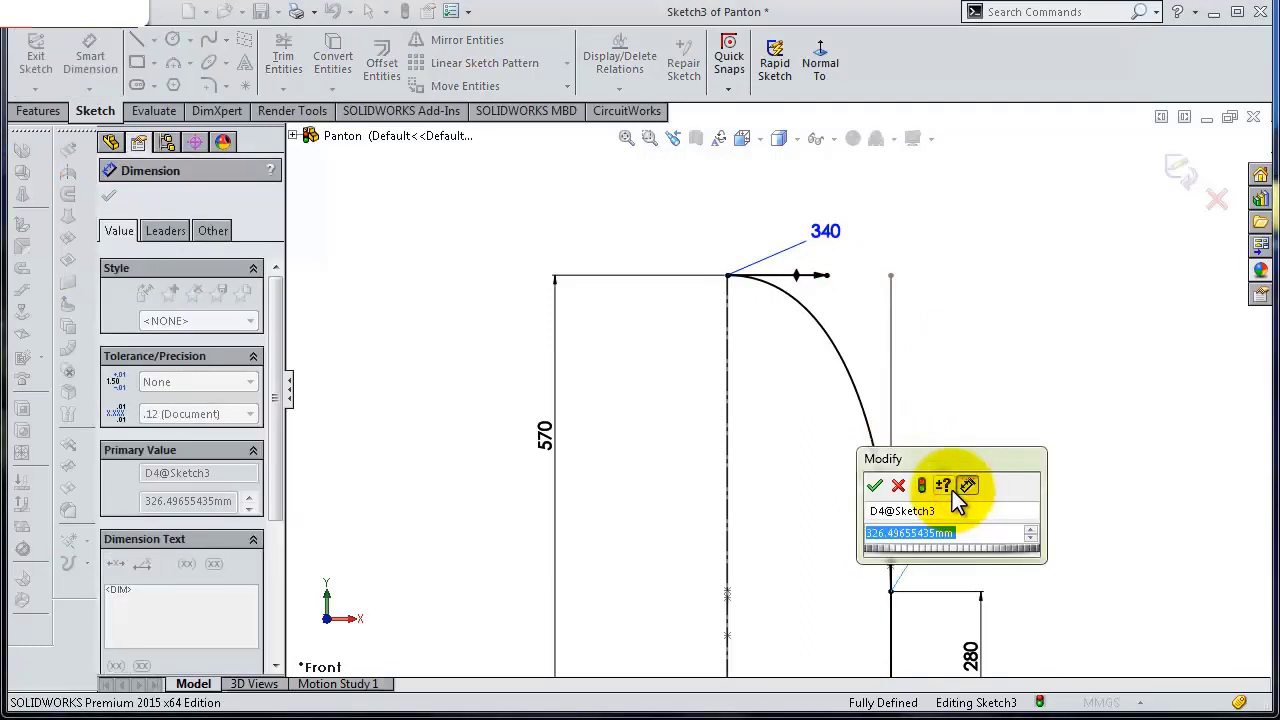
text(600)
key(Return)
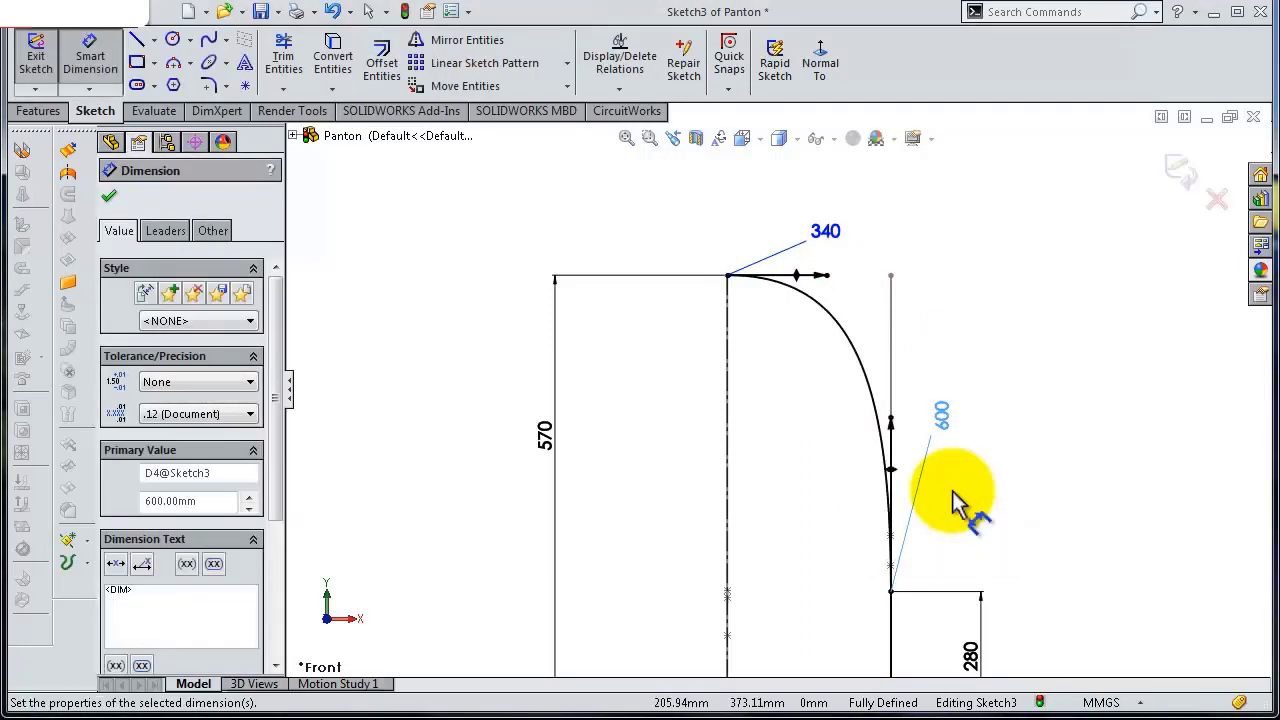
key(f)
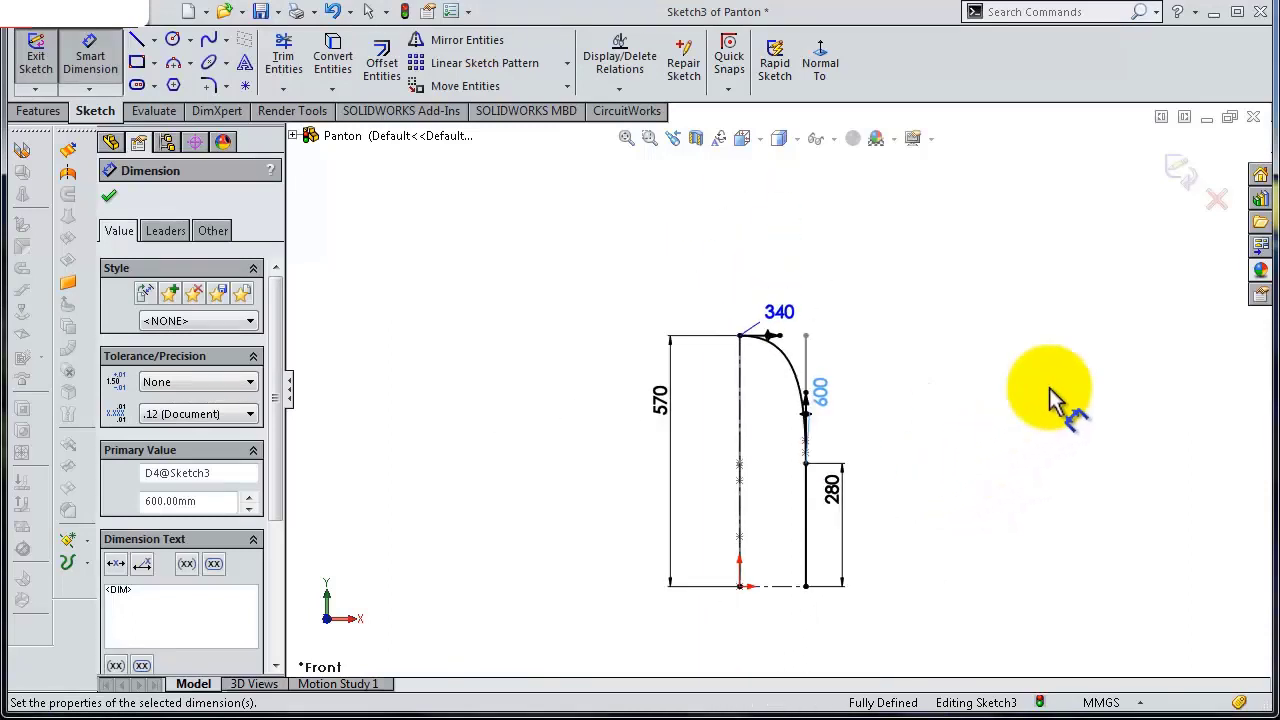
- Exit the sketch and project Sketch3 onto Sketch2 to create the 3D Curve1
click(1186, 190)
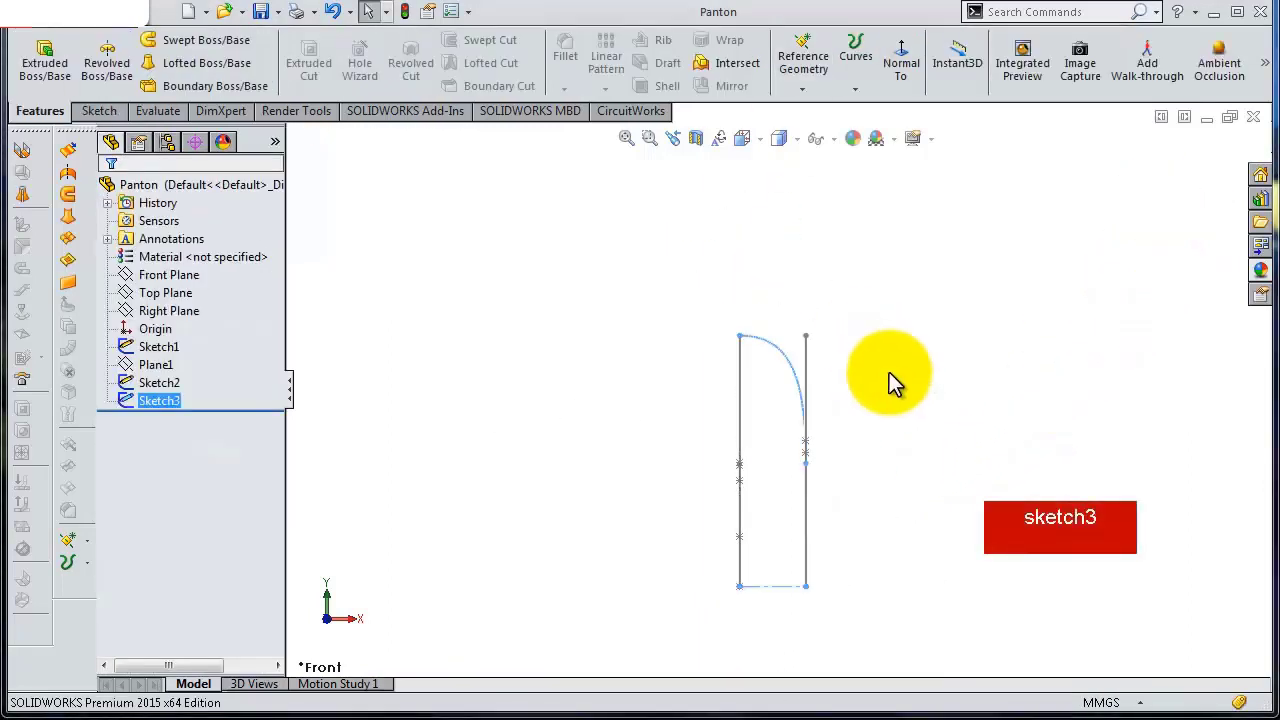
mouse_move(894, 380)
middle_down()
mouse_move(678, 438)
mouse_move(850, 445)
middle_up()
scroll(826, 443, down, 2)
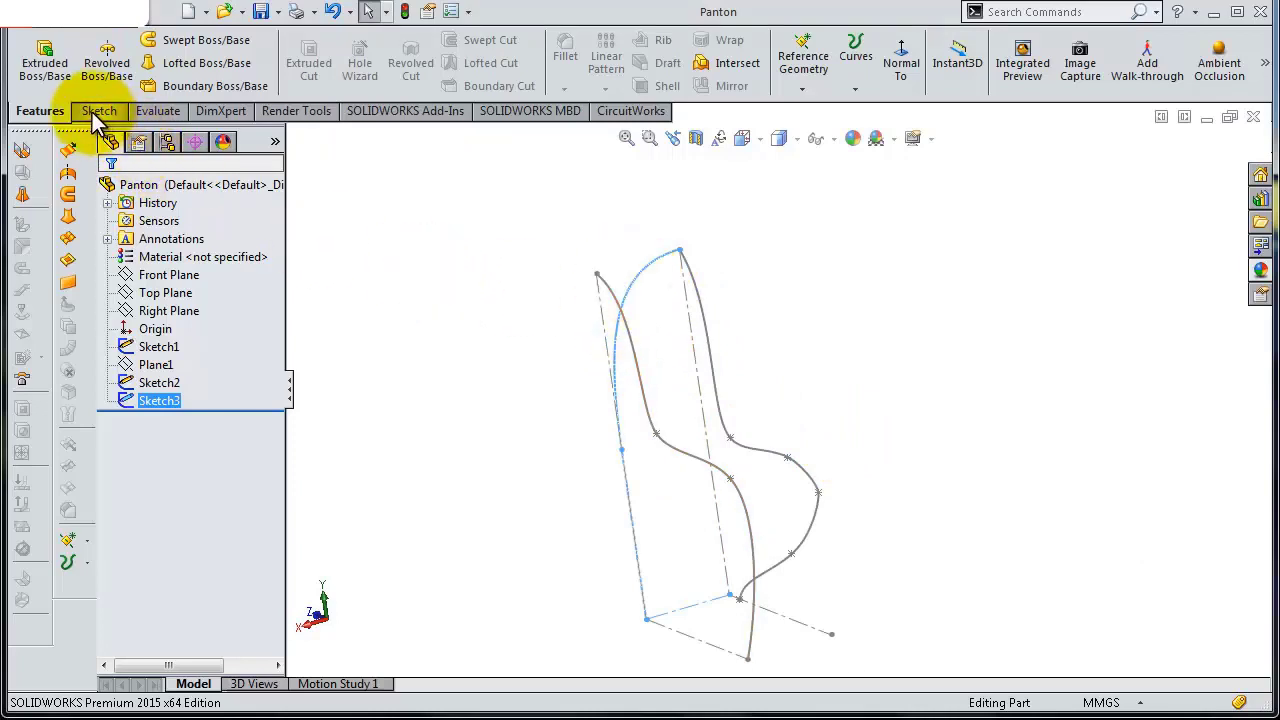
click(856, 97)
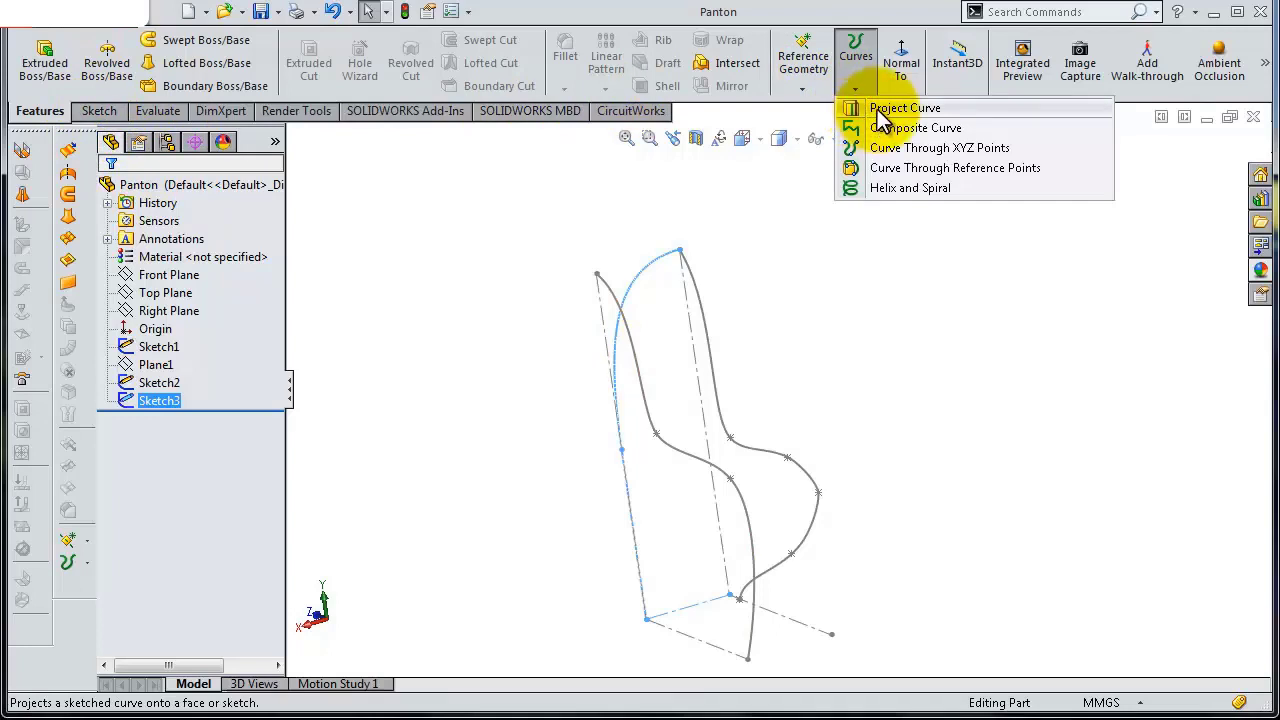
click(882, 110)
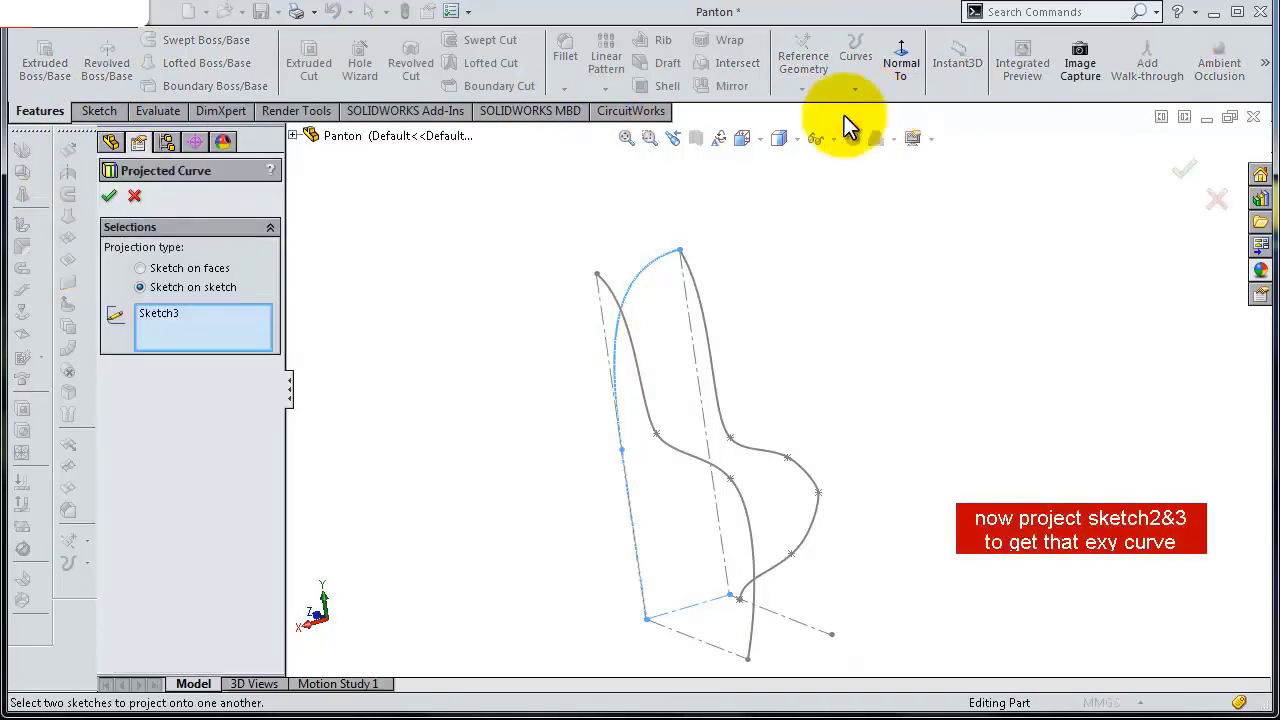
right_click(608, 288)
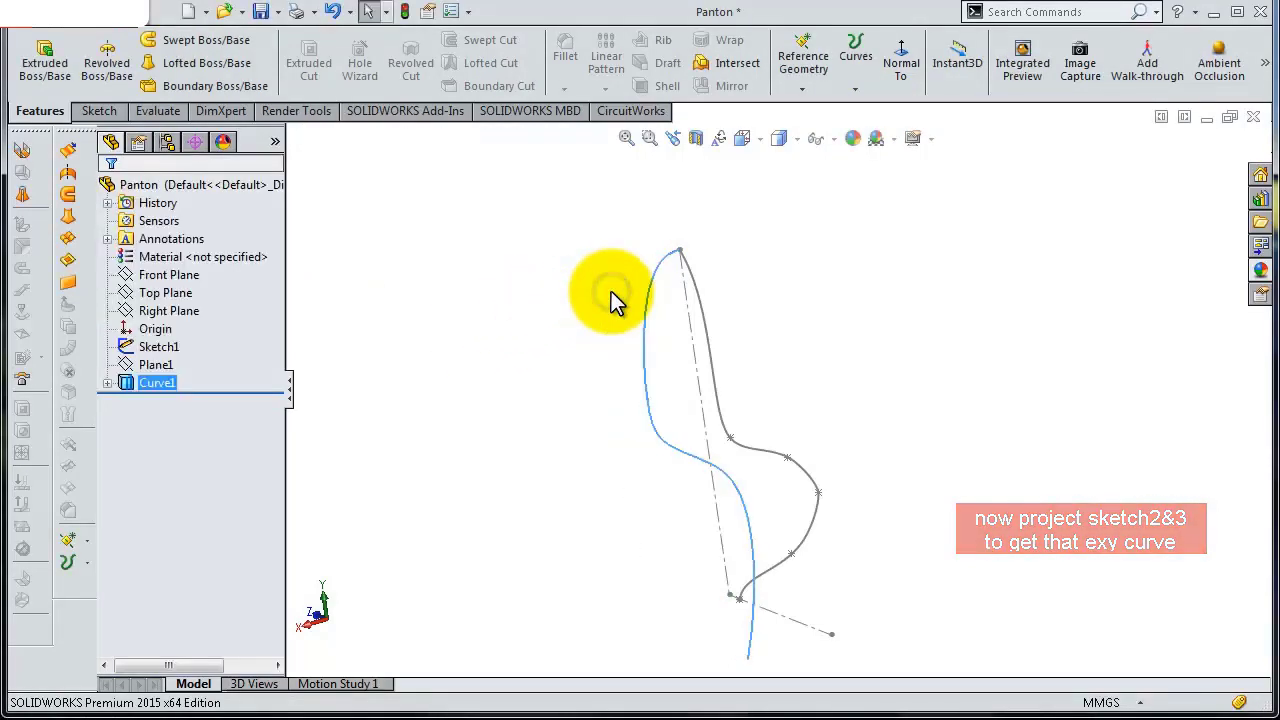
- Inspect Sketch2's curve from a three-quarter view, then open Sketch4 on the Top Plane
click(560, 320)
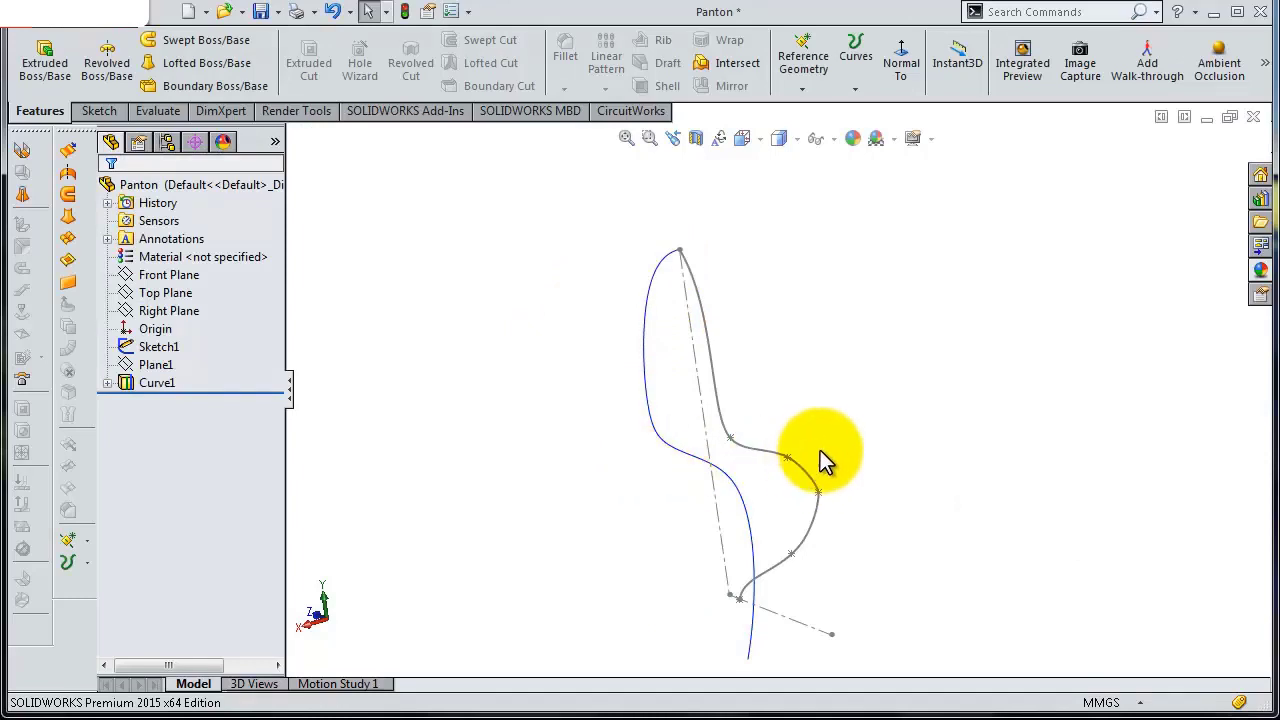
mouse_move(838, 408)
middle_down()
mouse_move(812, 472)
mouse_move(800, 440)
middle_up()
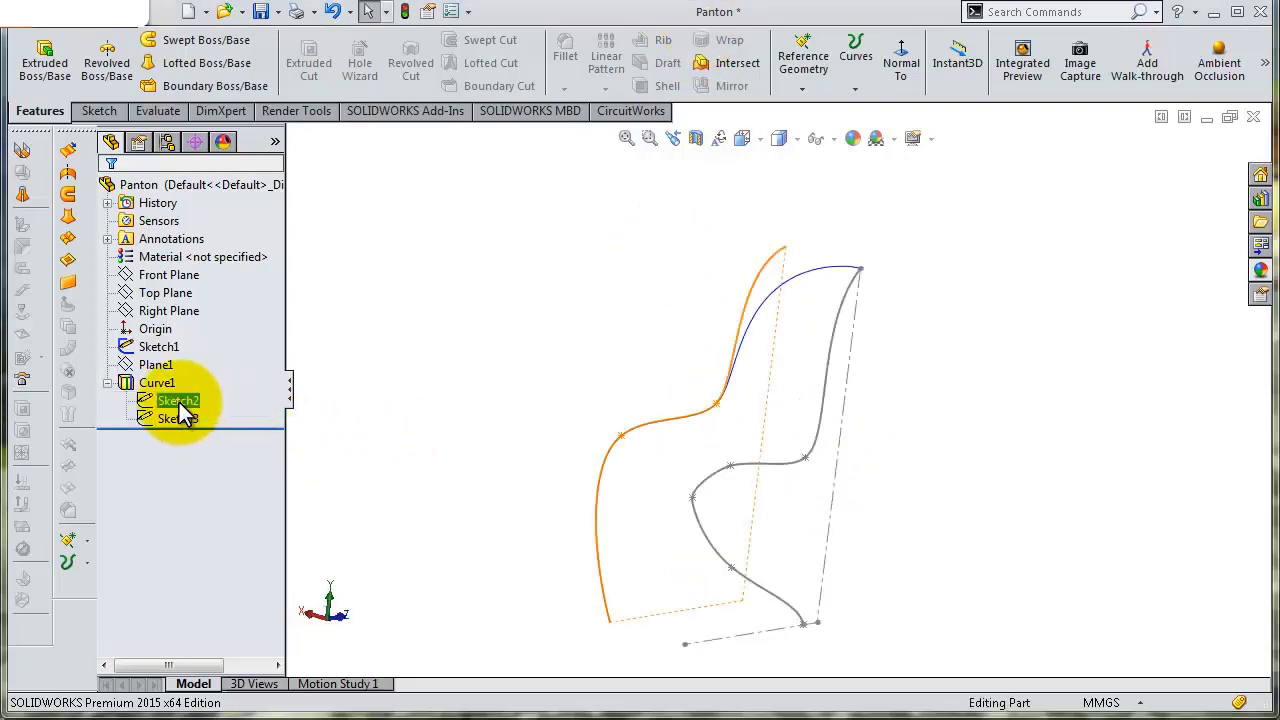
click(181, 406)
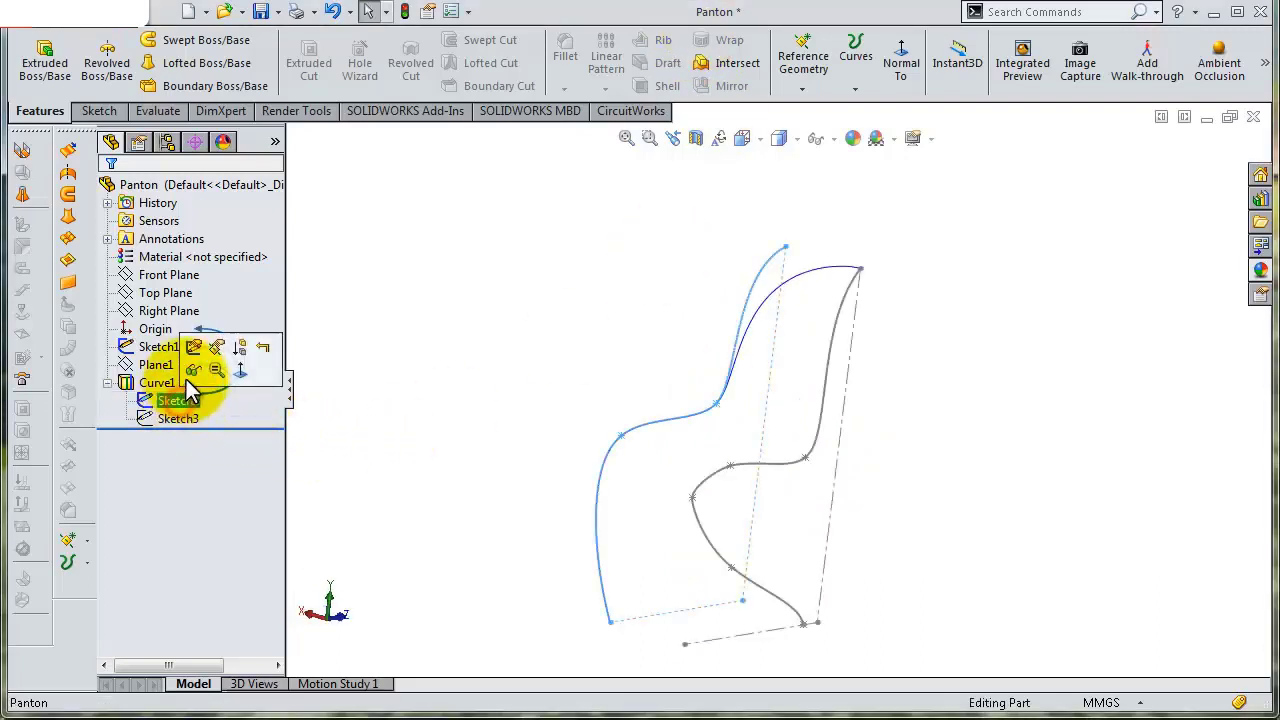
click(195, 375)
mouse_move(449, 394)
middle_down()
mouse_move(441, 472)
mouse_move(466, 489)
middle_up()
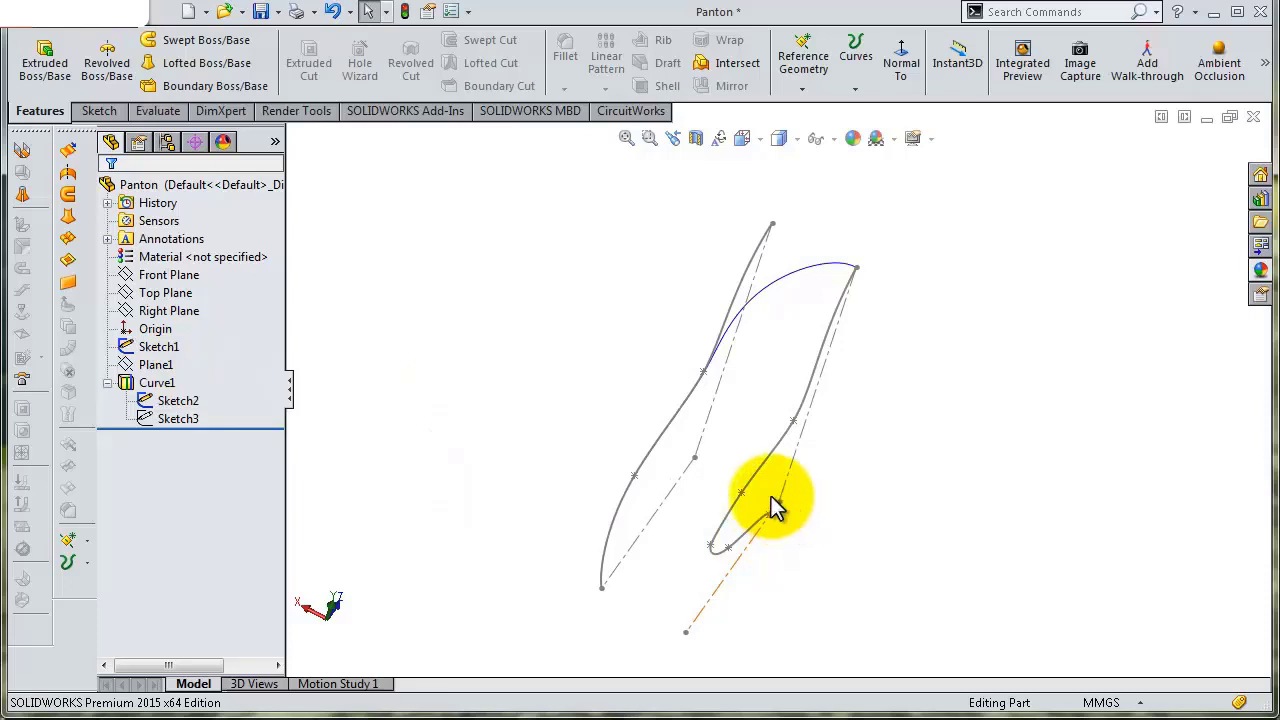
click(177, 298)
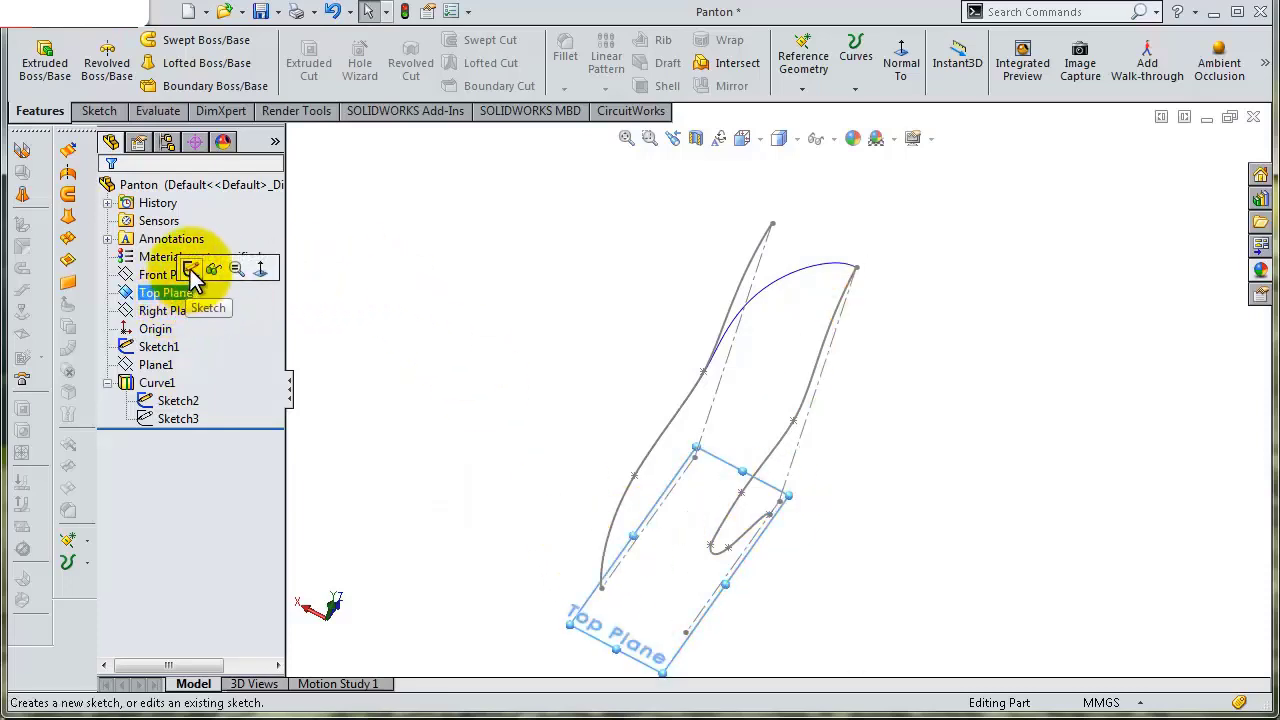
click(190, 269)
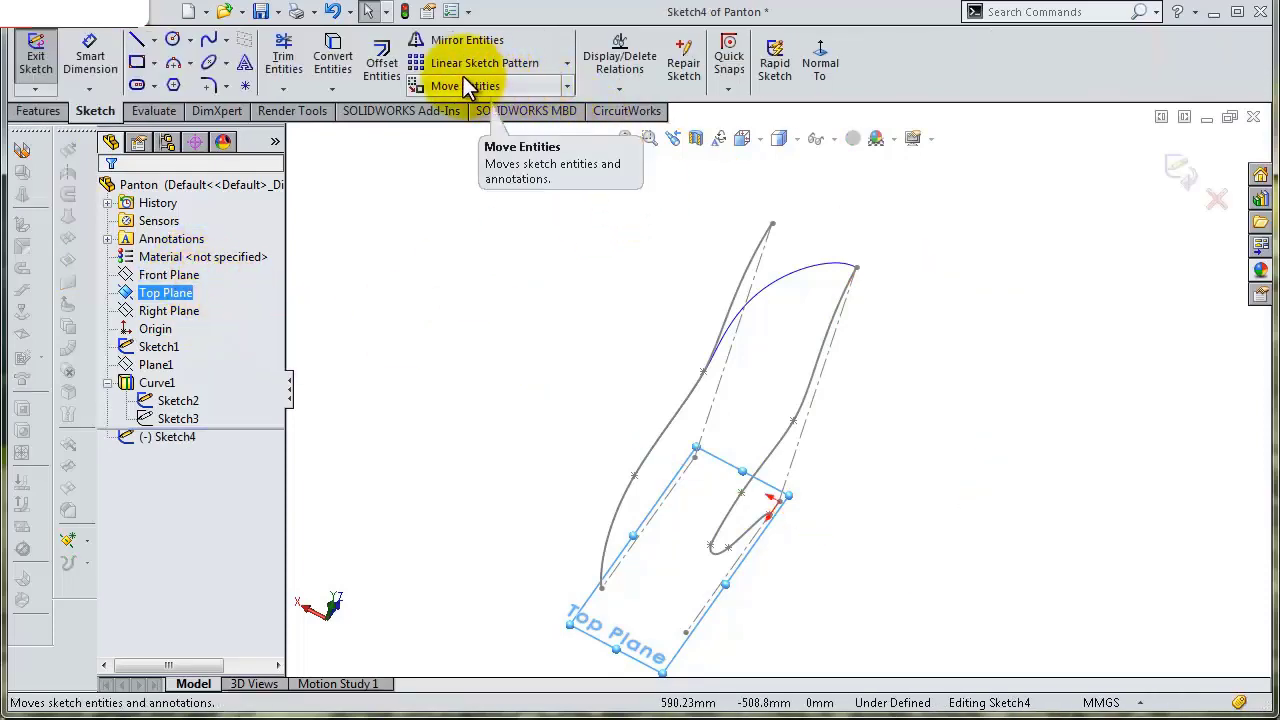
- View Sketch4 normal to the Top Plane, orbit to an angle, and pick the Spline tool
click(820, 62)
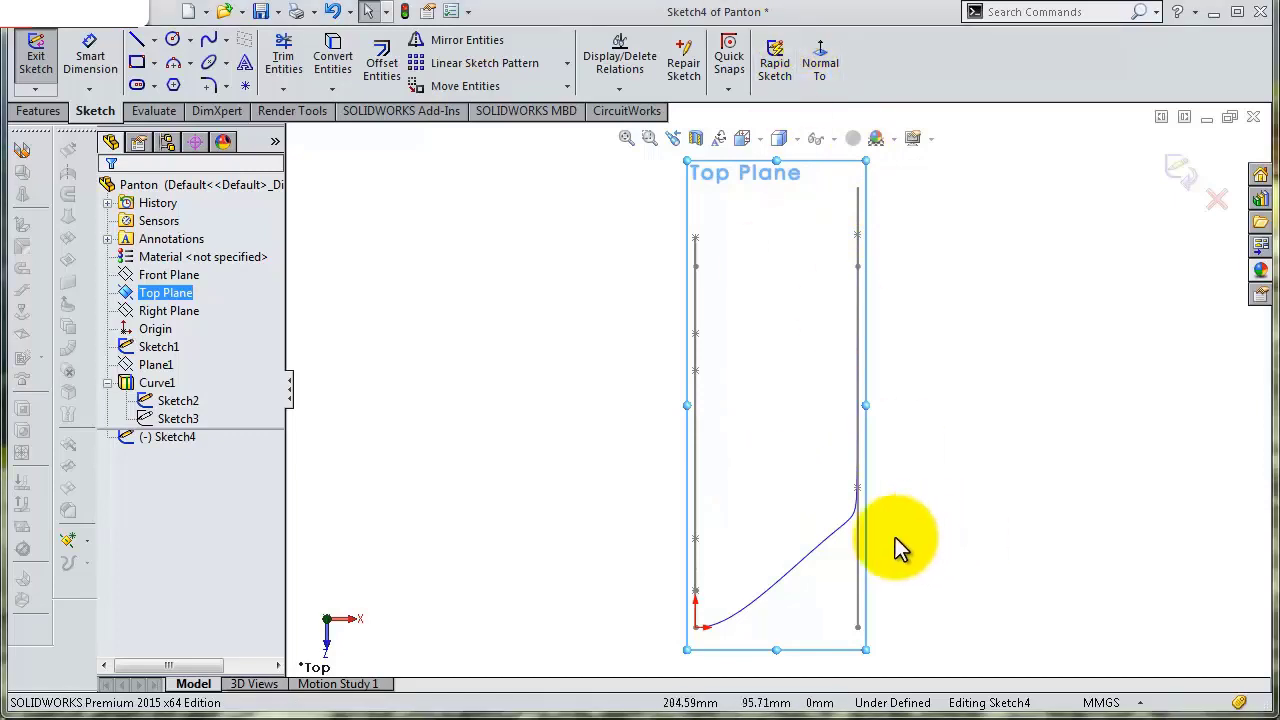
mouse_move(871, 571)
middle_down()
mouse_move(888, 467)
mouse_move(943, 471)
mouse_move(851, 514)
mouse_move(760, 586)
mouse_move(720, 570)
mouse_move(700, 543)
mouse_move(771, 580)
mouse_move(737, 608)
mouse_move(697, 591)
mouse_move(714, 600)
mouse_move(785, 557)
middle_up()
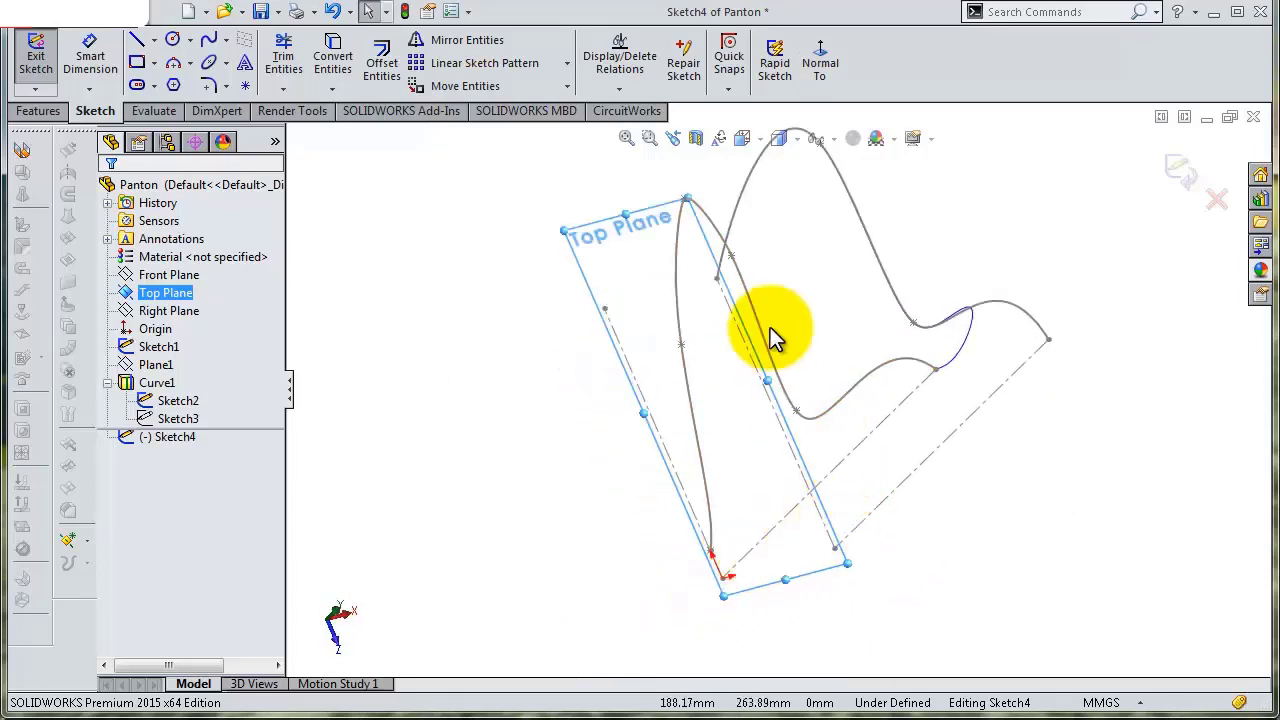
mouse_move(812, 405)
middle_down()
mouse_move(863, 400)
mouse_move(909, 451)
mouse_move(866, 534)
mouse_move(886, 443)
mouse_move(913, 465)
mouse_move(903, 510)
middle_up()
click(99, 111)
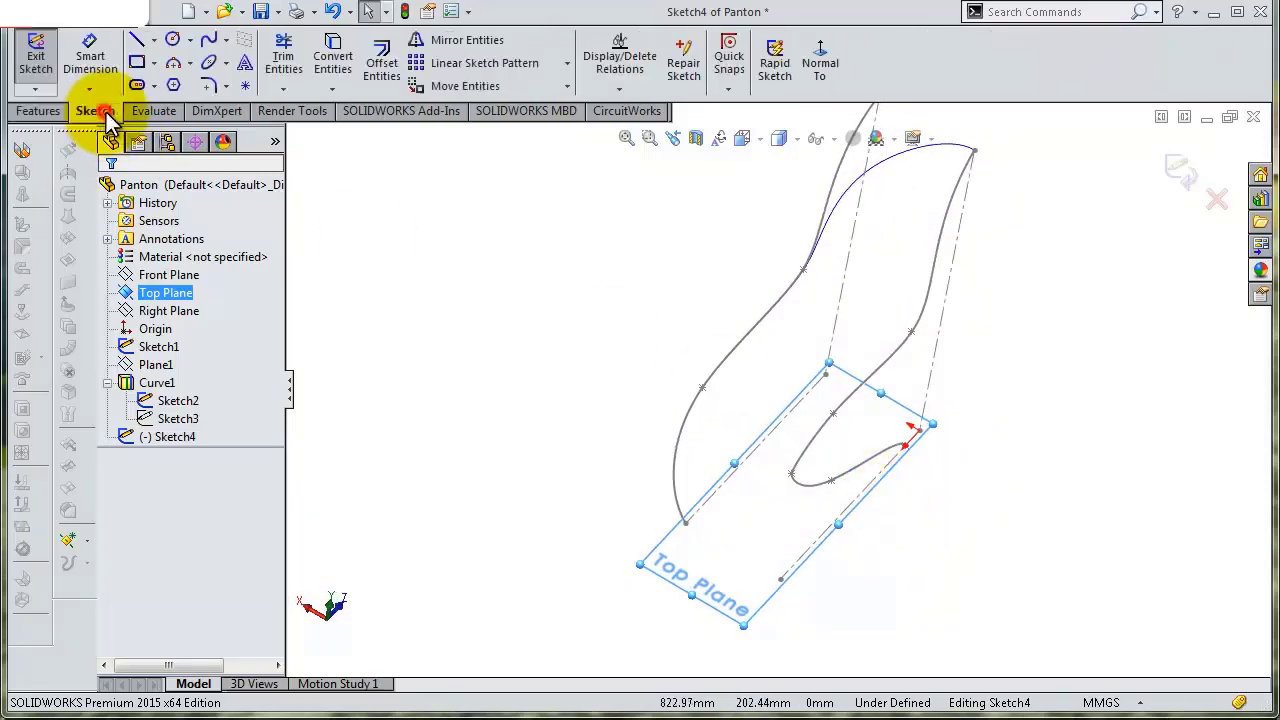
click(208, 42)
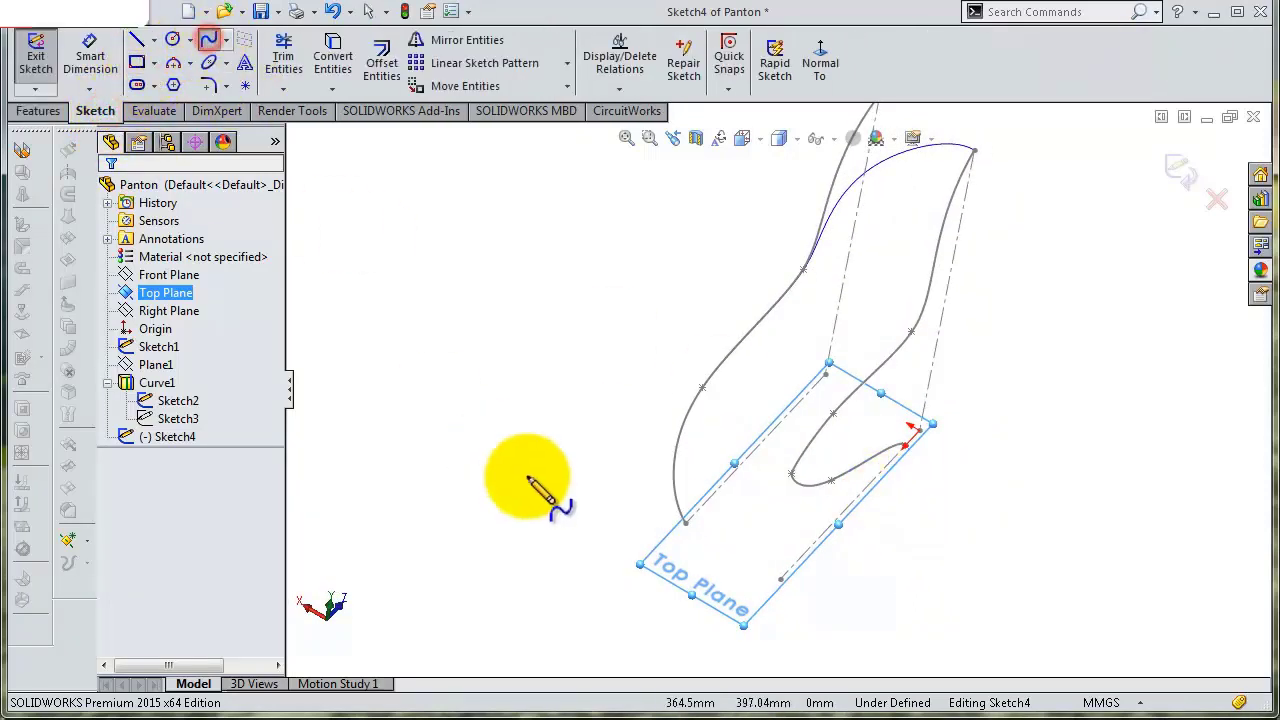
- Draw a spline in Sketch4 from the lower curve end to the upper chair curve
click(688, 525)
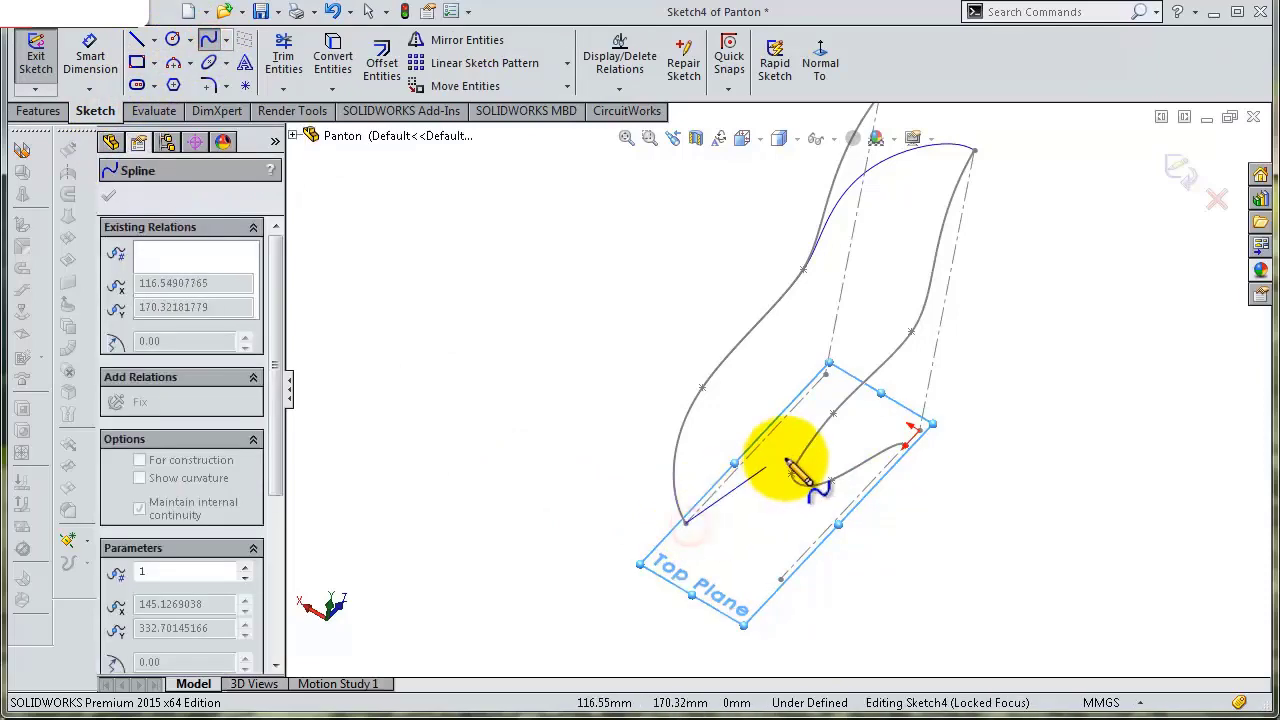
scroll(897, 441, down, 2)
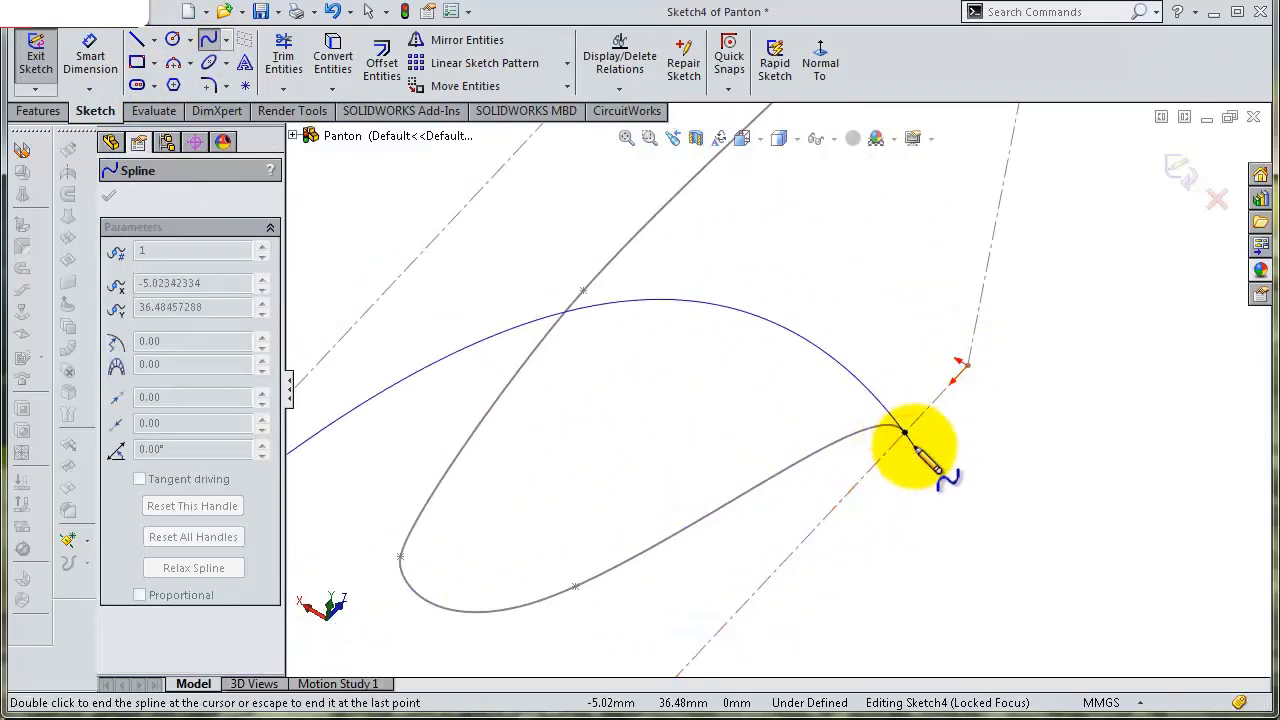
right_click(908, 438)
click(958, 462)
mouse_move(947, 455)
middle_down()
mouse_move(825, 458)
mouse_move(880, 434)
mouse_move(914, 474)
mouse_move(900, 480)
middle_up()
- Give the spline a vertical lower tangent and a horizontal upper tangent
click(539, 485)
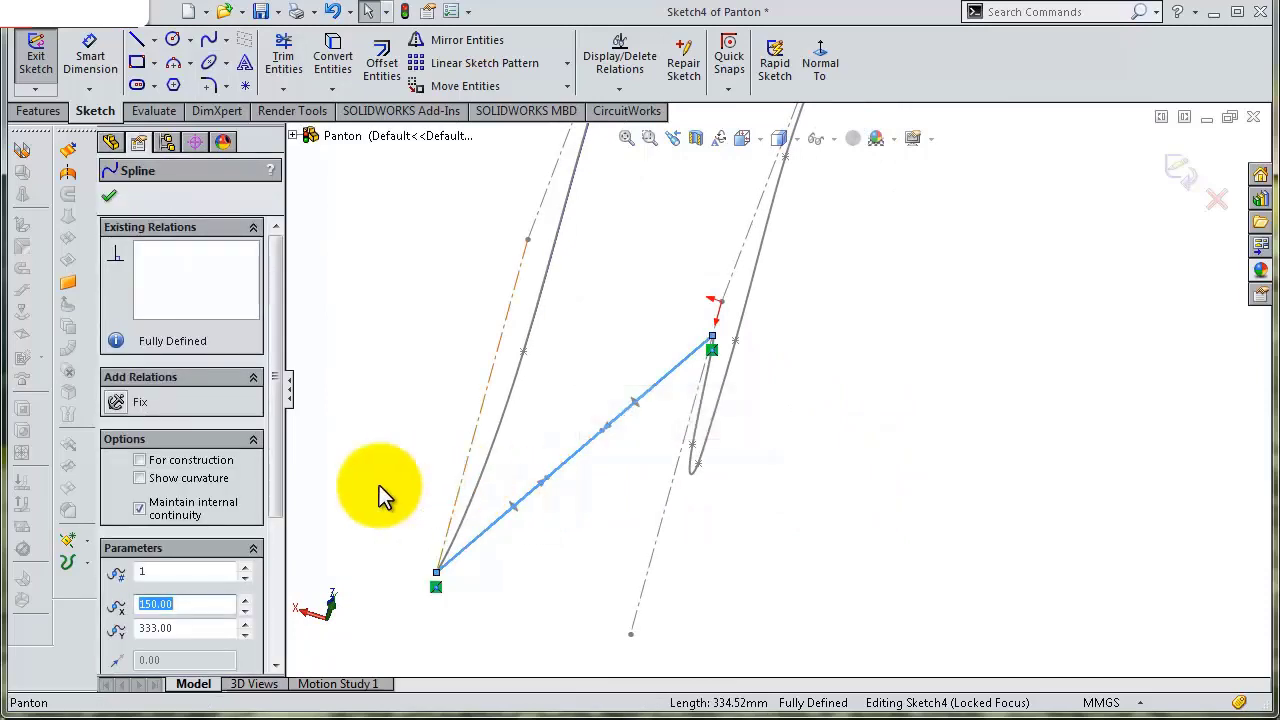
scroll(585, 522, down, 2)
click(609, 511)
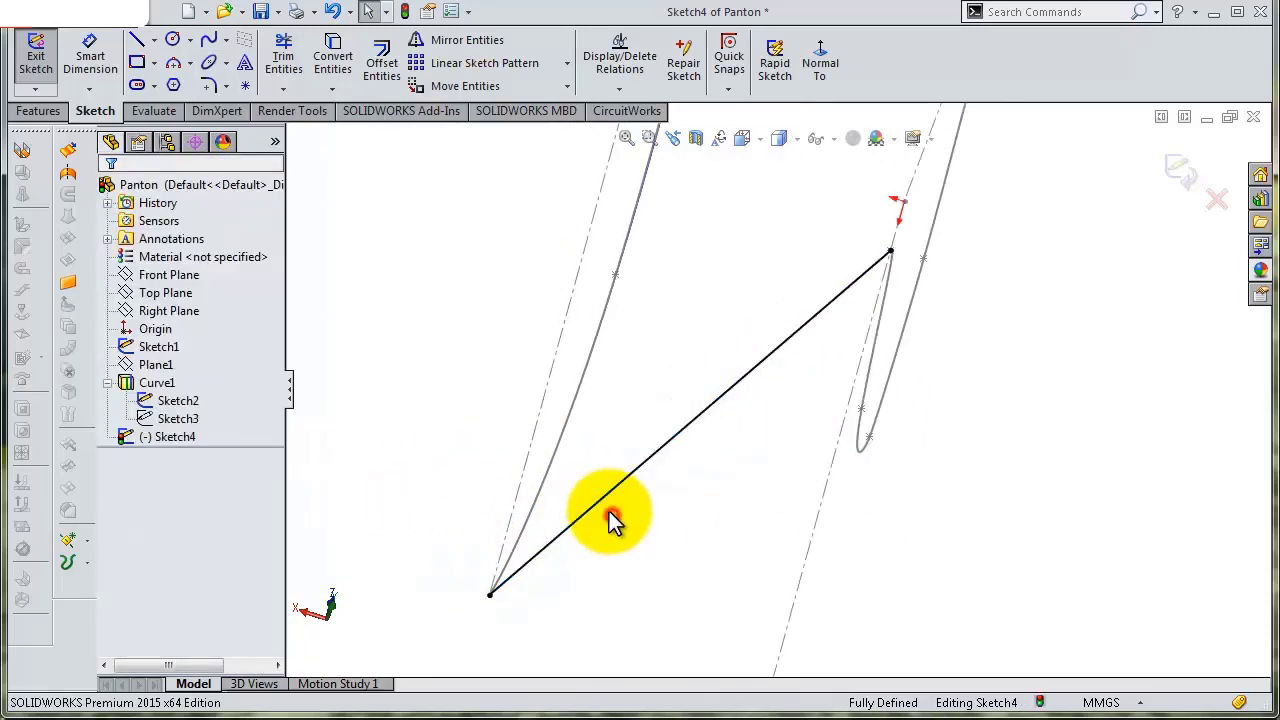
click(602, 502)
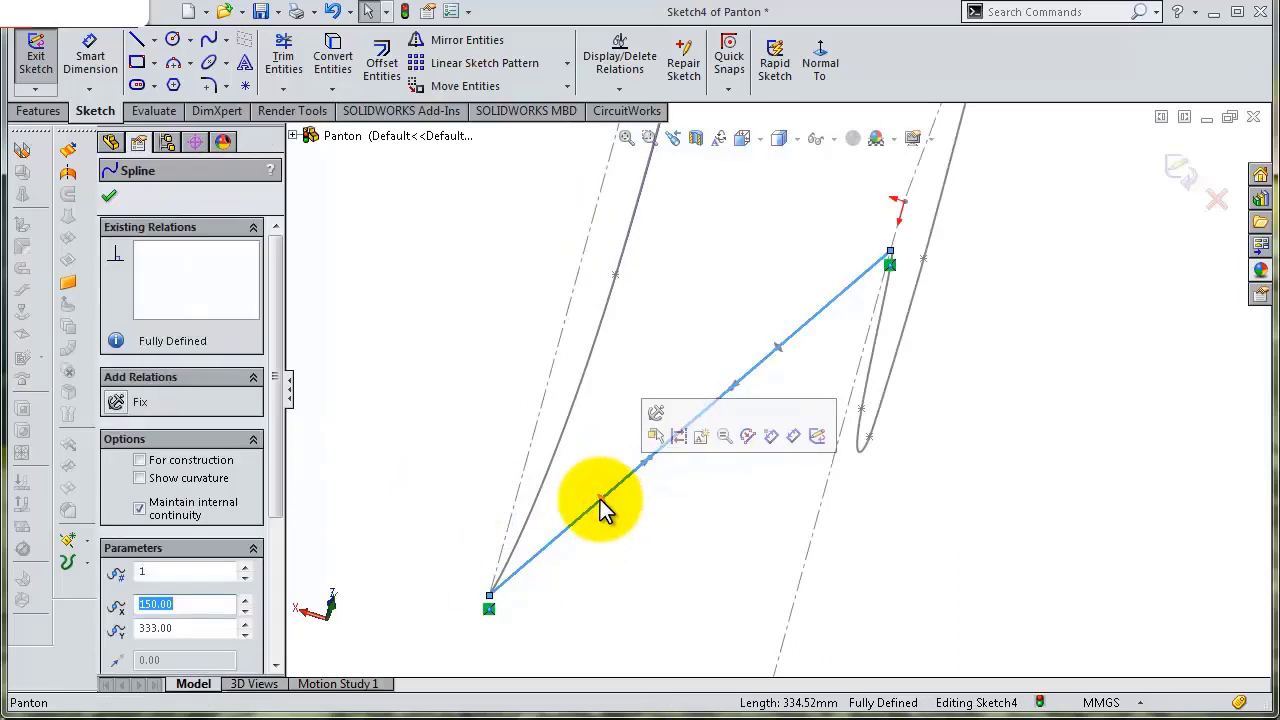
click(600, 499)
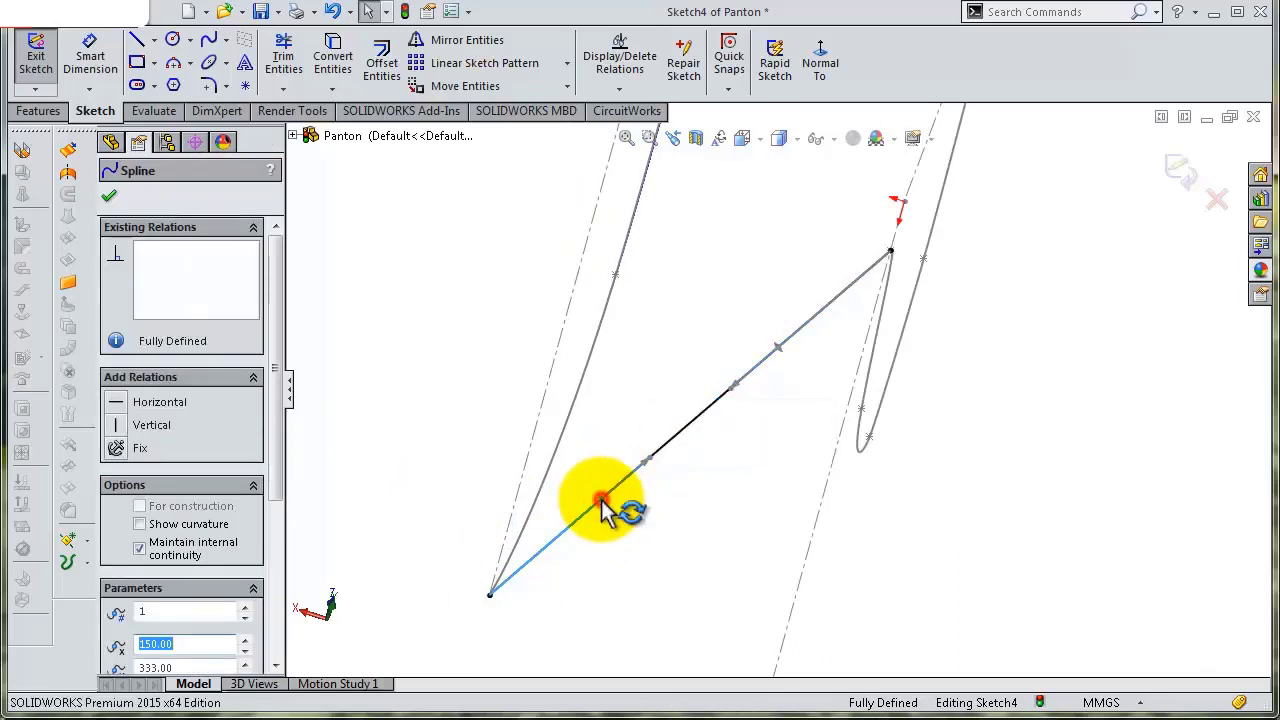
click(138, 425)
mouse_move(697, 341)
middle_down()
mouse_move(809, 300)
mouse_move(770, 330)
middle_up()
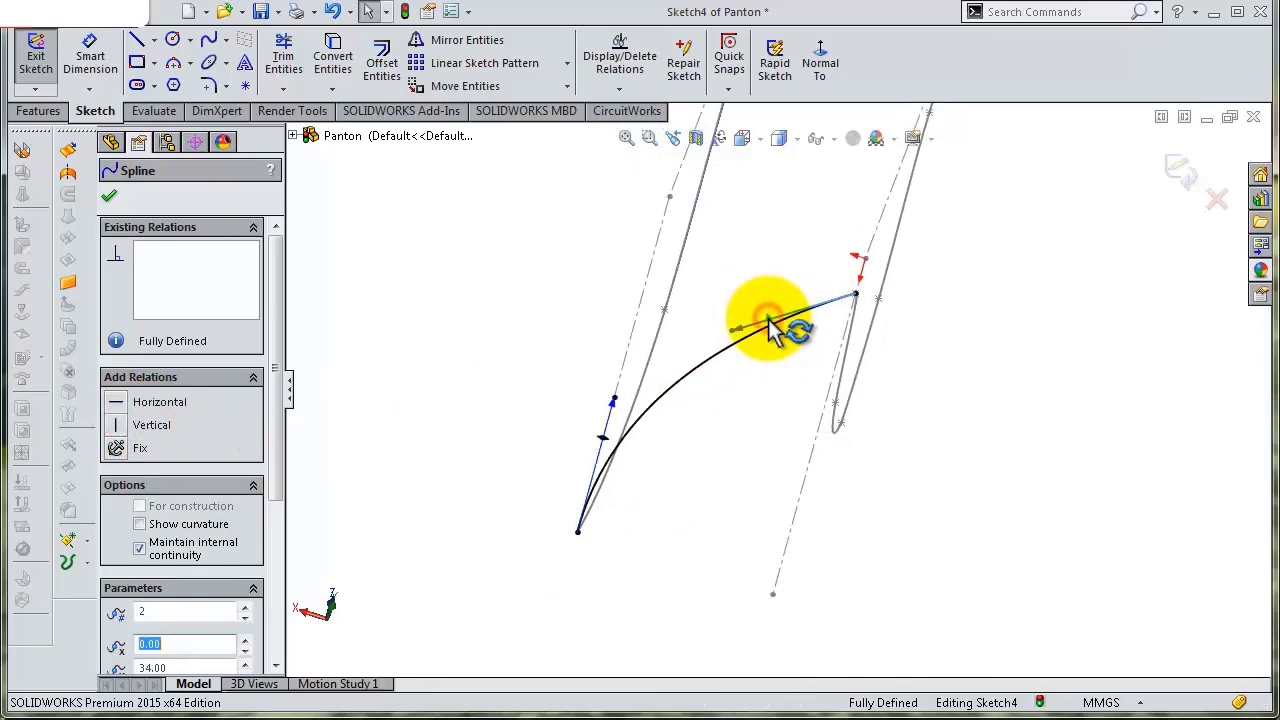
click(157, 404)
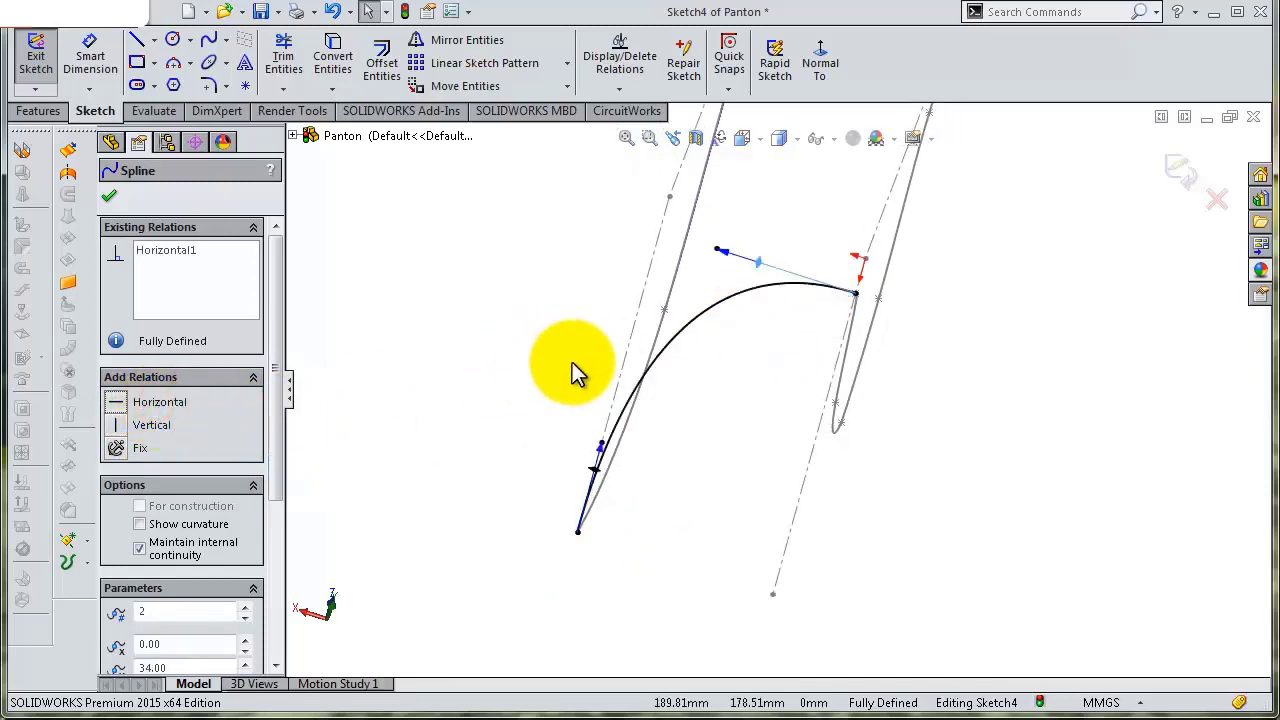
- Dimension the spline's lower tangent handle to 600 mm
click(90, 55)
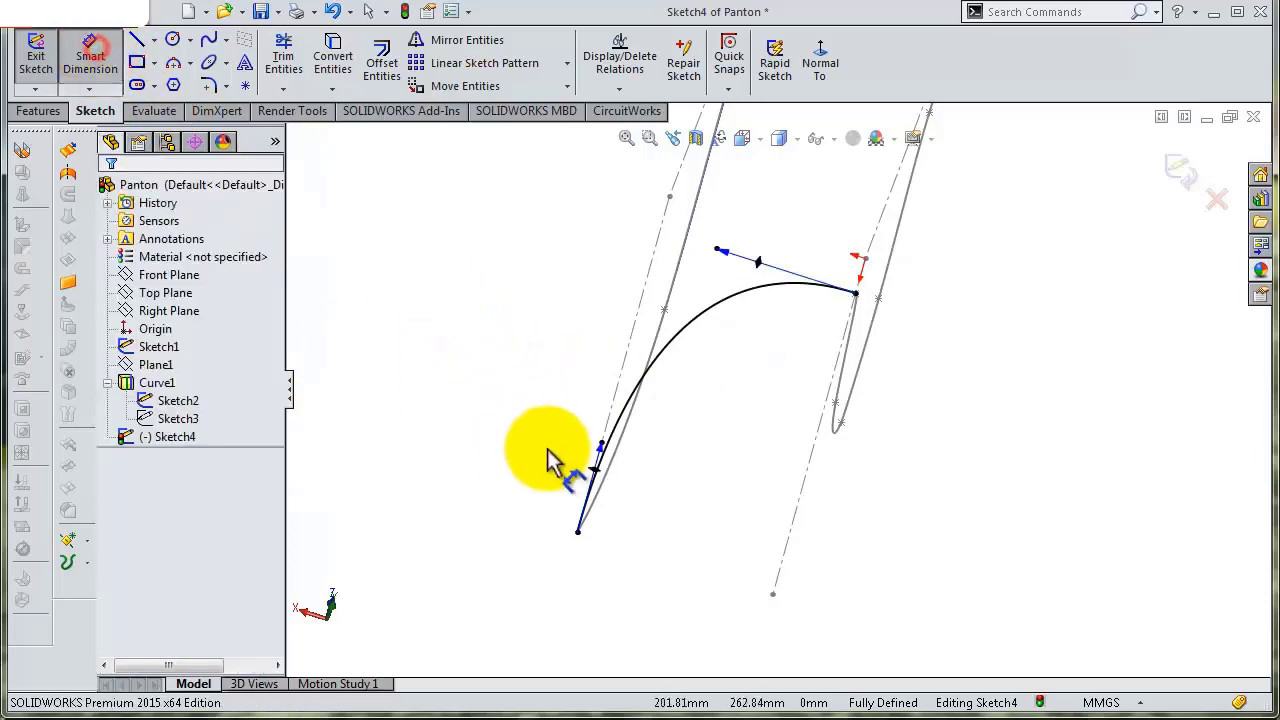
click(600, 460)
click(552, 445)
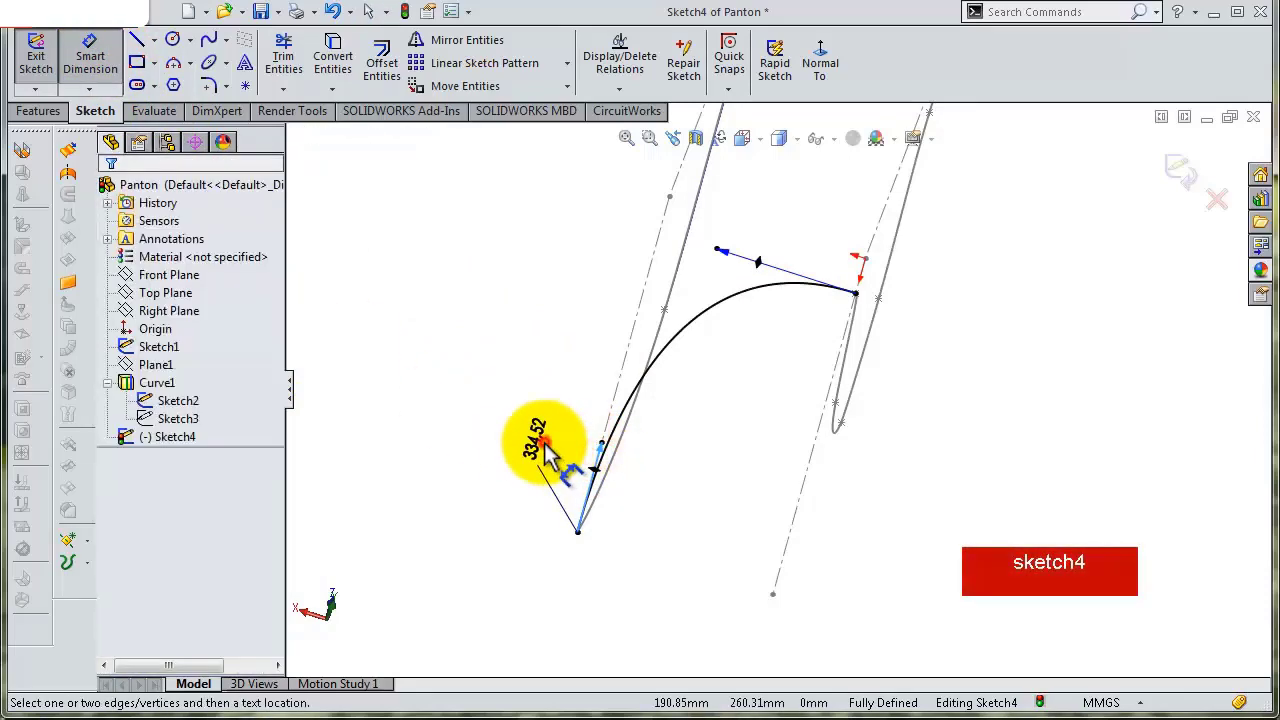
text(600)
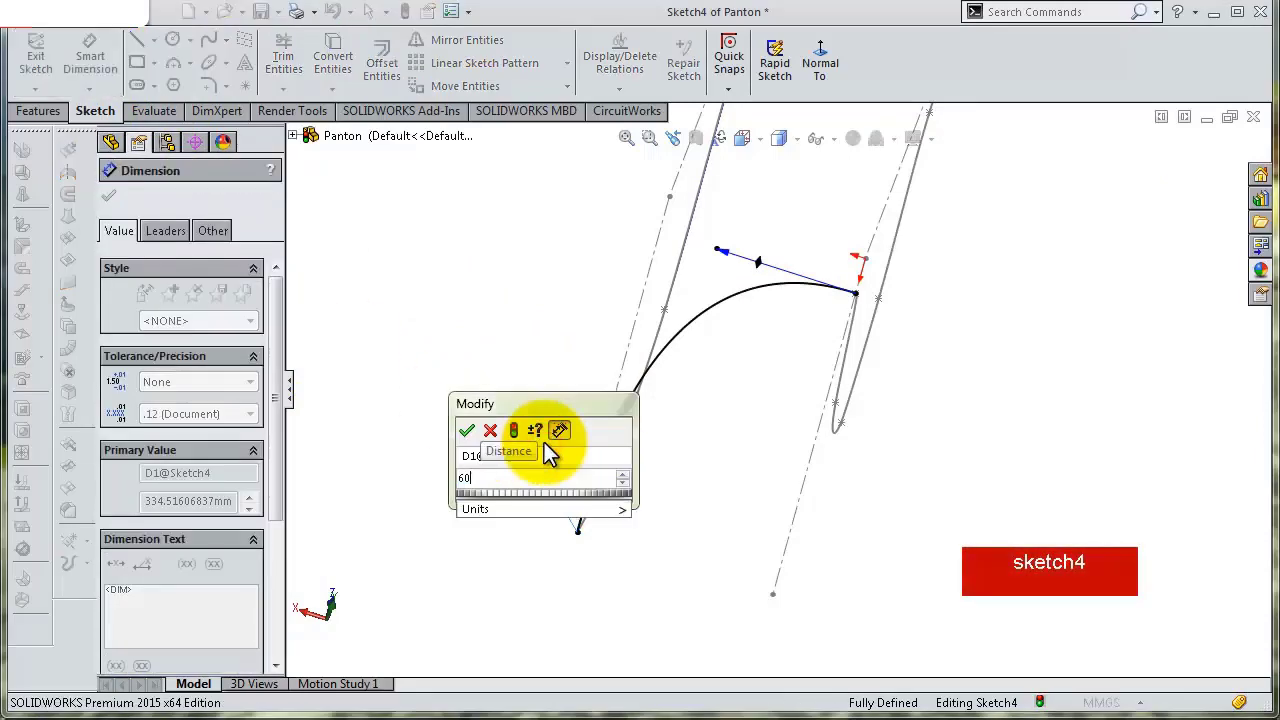
key(Return)
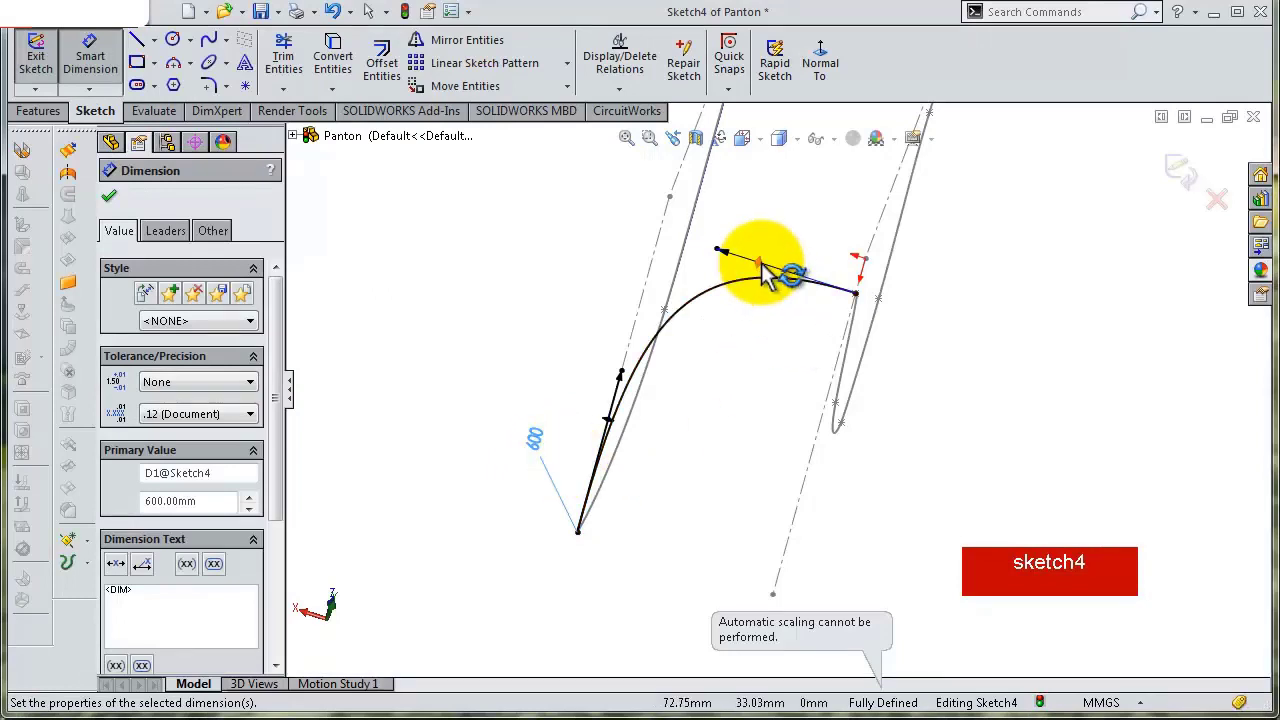
- Set the upper tangent handle to 340 mm and close Sketch4
click(774, 232)
mouse_move(774, 232)
mouse_down()
mouse_move(777, 357)
mouse_move(757, 360)
mouse_up()
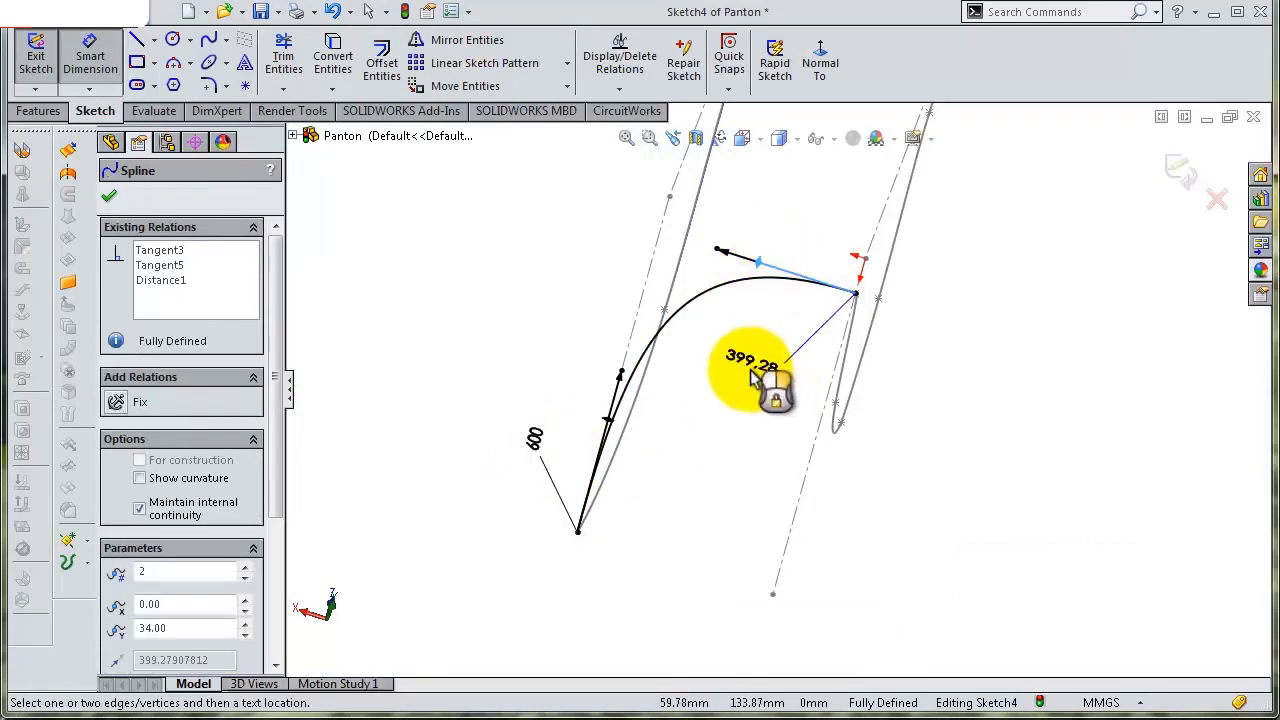
double_click(750, 372)
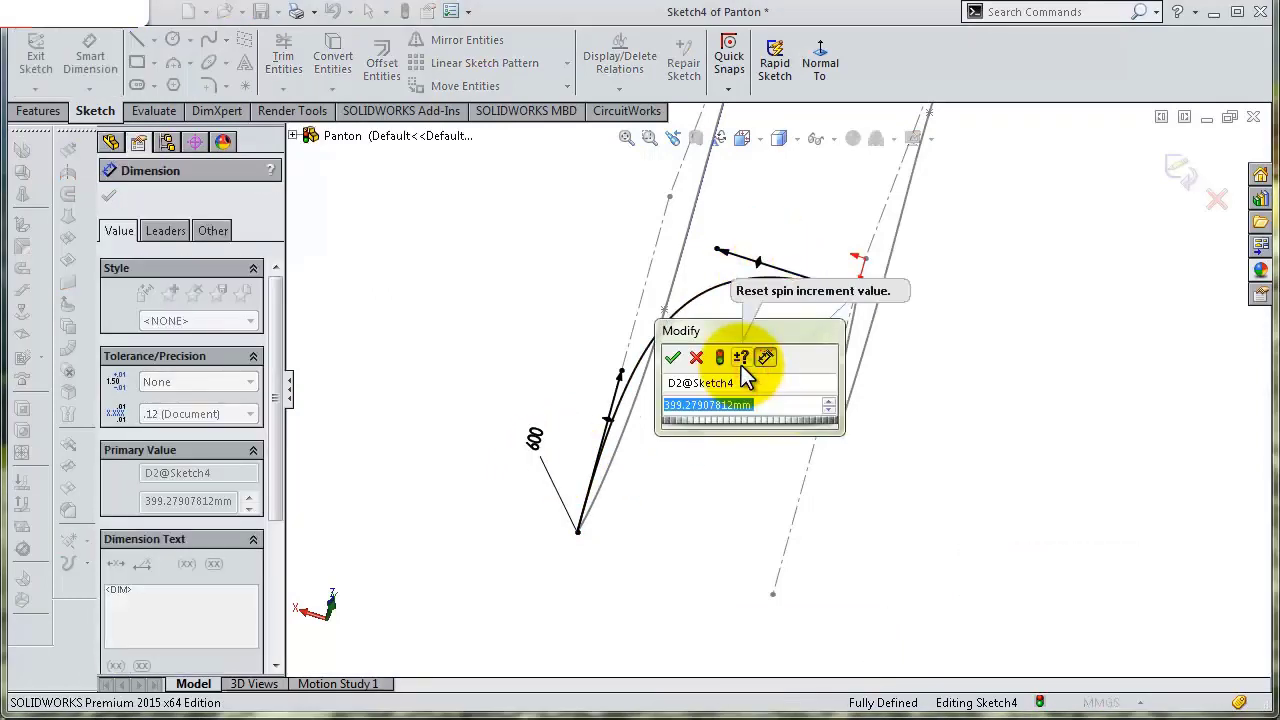
text(3)
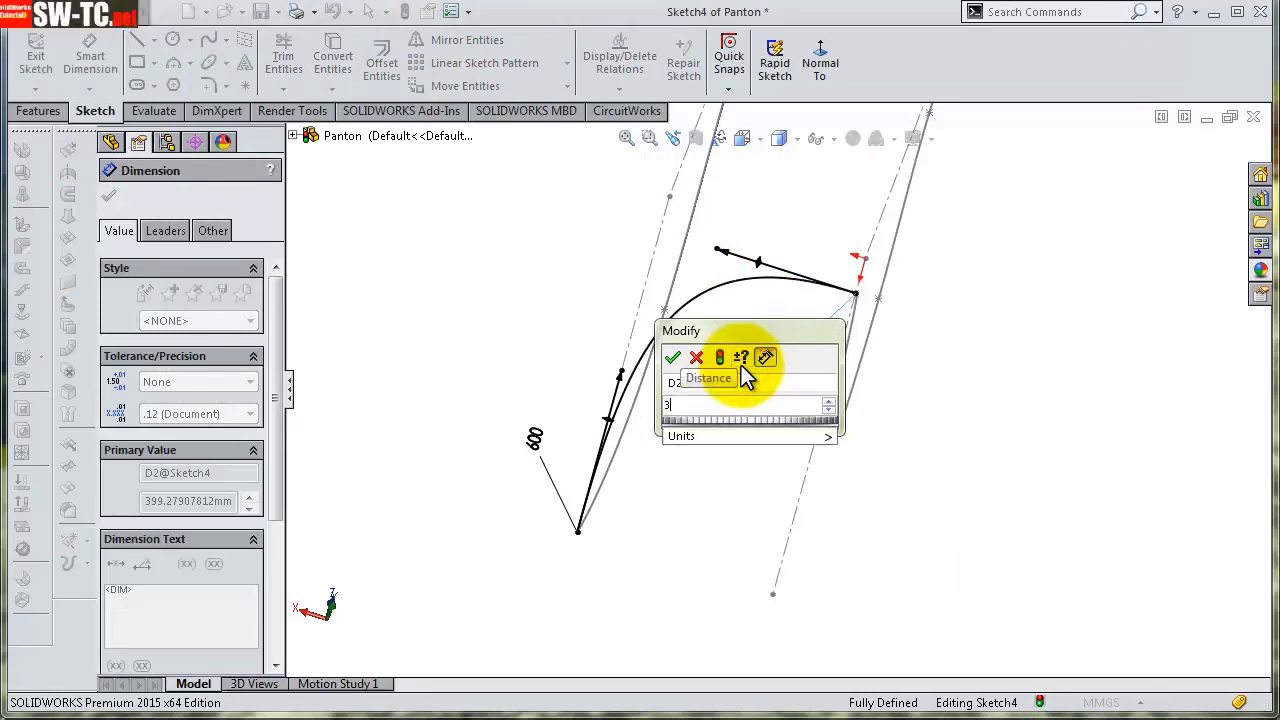
text(40)
key(Return)
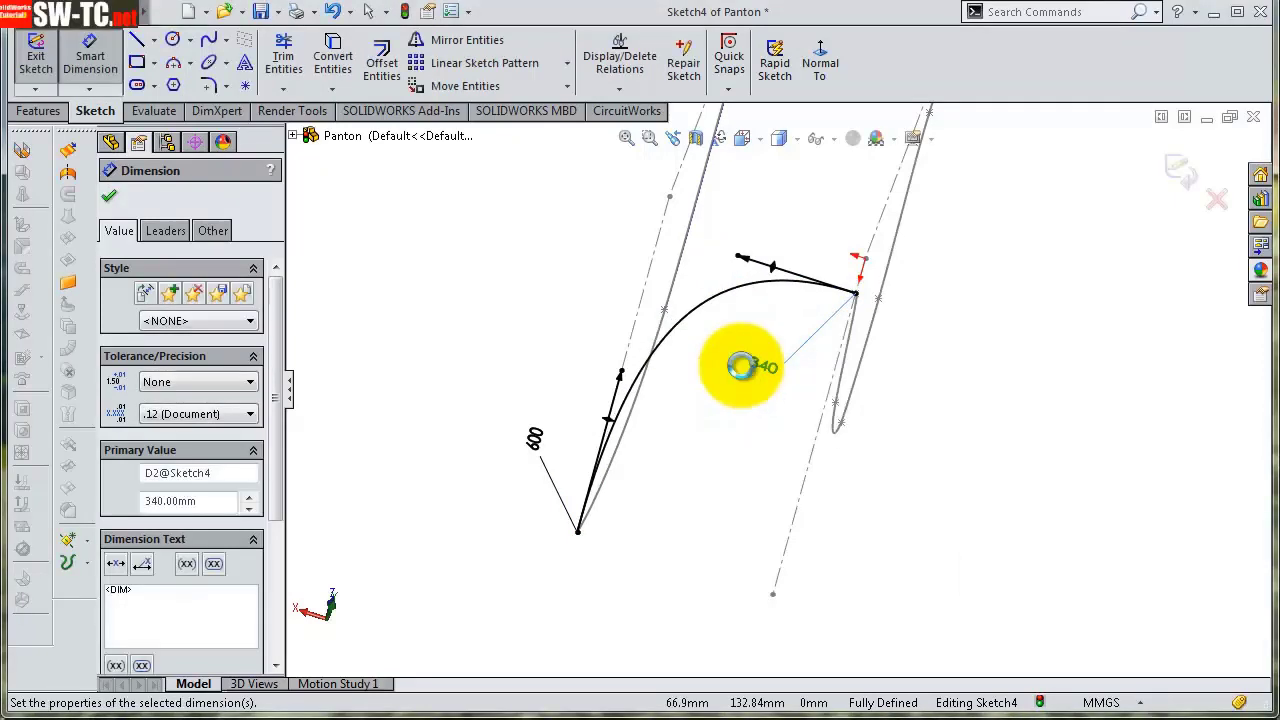
click(822, 80)
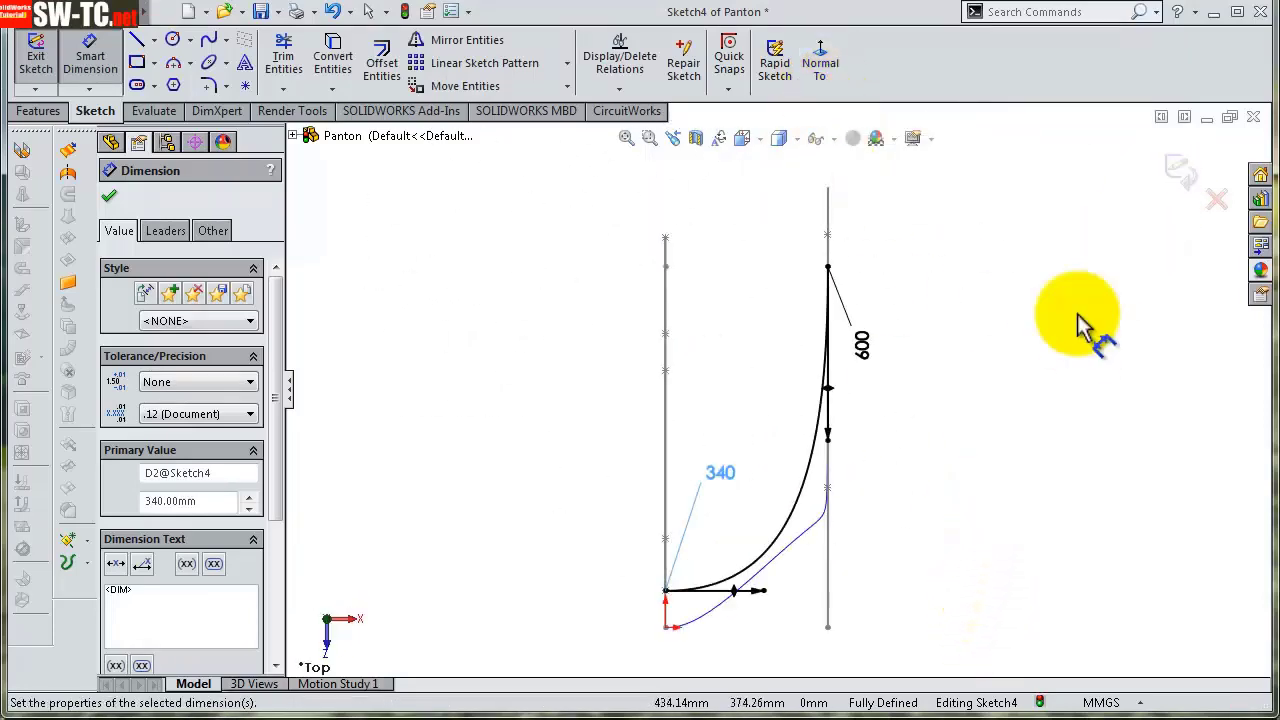
click(1176, 172)
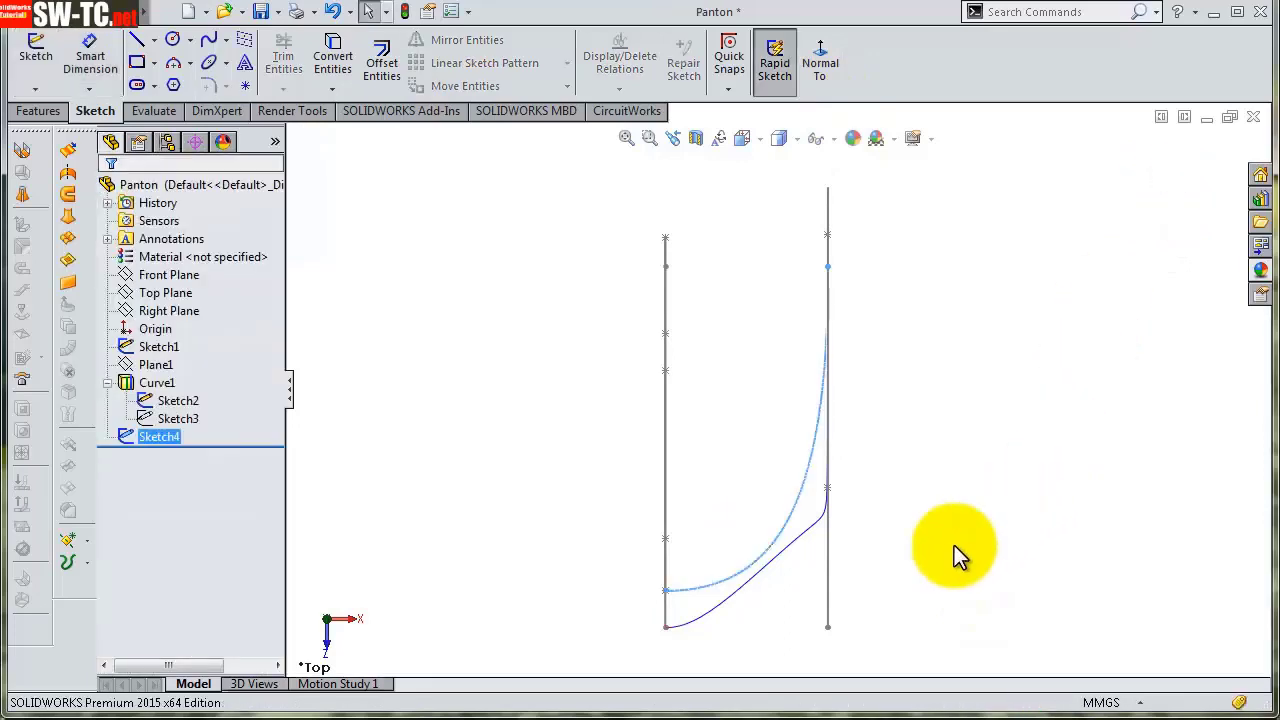
- Start a new 3D sketch, orbiting to see the chair's two side curves
mouse_move(954, 545)
middle_down()
mouse_move(880, 486)
mouse_move(916, 383)
mouse_move(845, 467)
mouse_move(829, 403)
mouse_move(1006, 583)
mouse_move(866, 521)
mouse_move(777, 500)
mouse_move(863, 446)
mouse_move(846, 531)
mouse_move(833, 487)
mouse_move(791, 466)
mouse_move(849, 540)
mouse_move(840, 553)
mouse_move(834, 514)
mouse_move(834, 526)
middle_up()
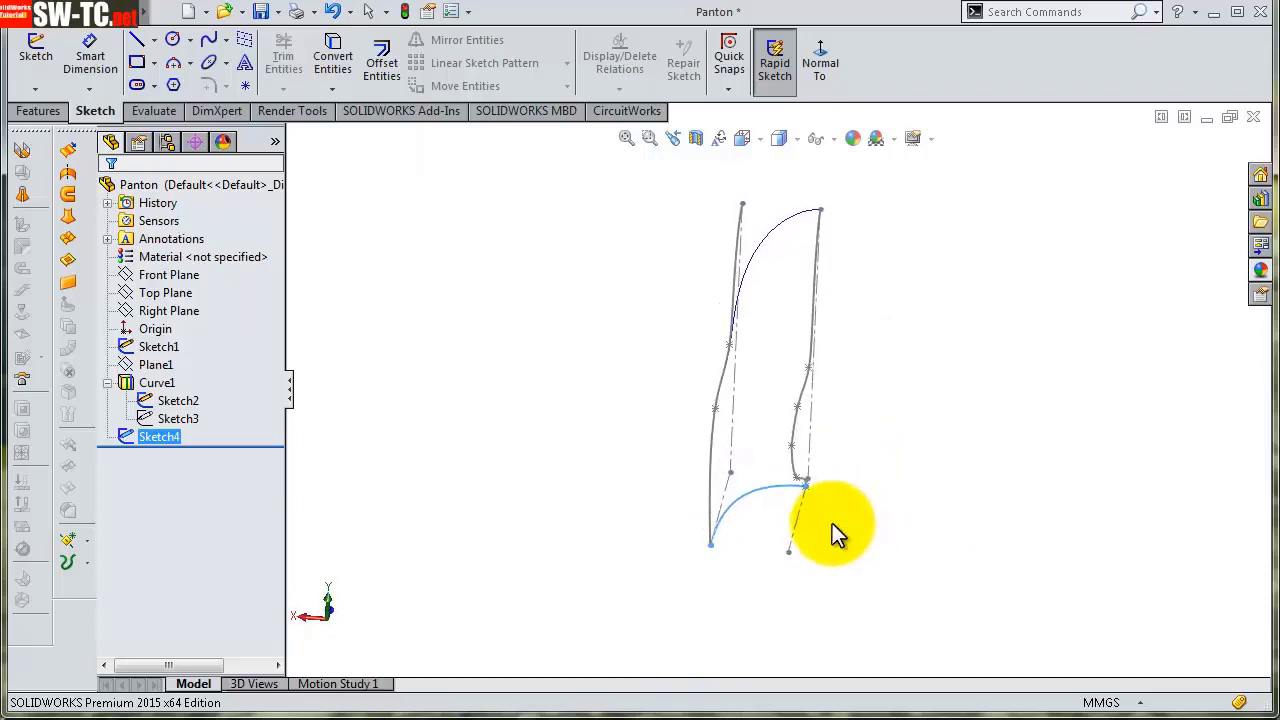
scroll(808, 428, down, 2)
scroll(790, 400, down, 2)
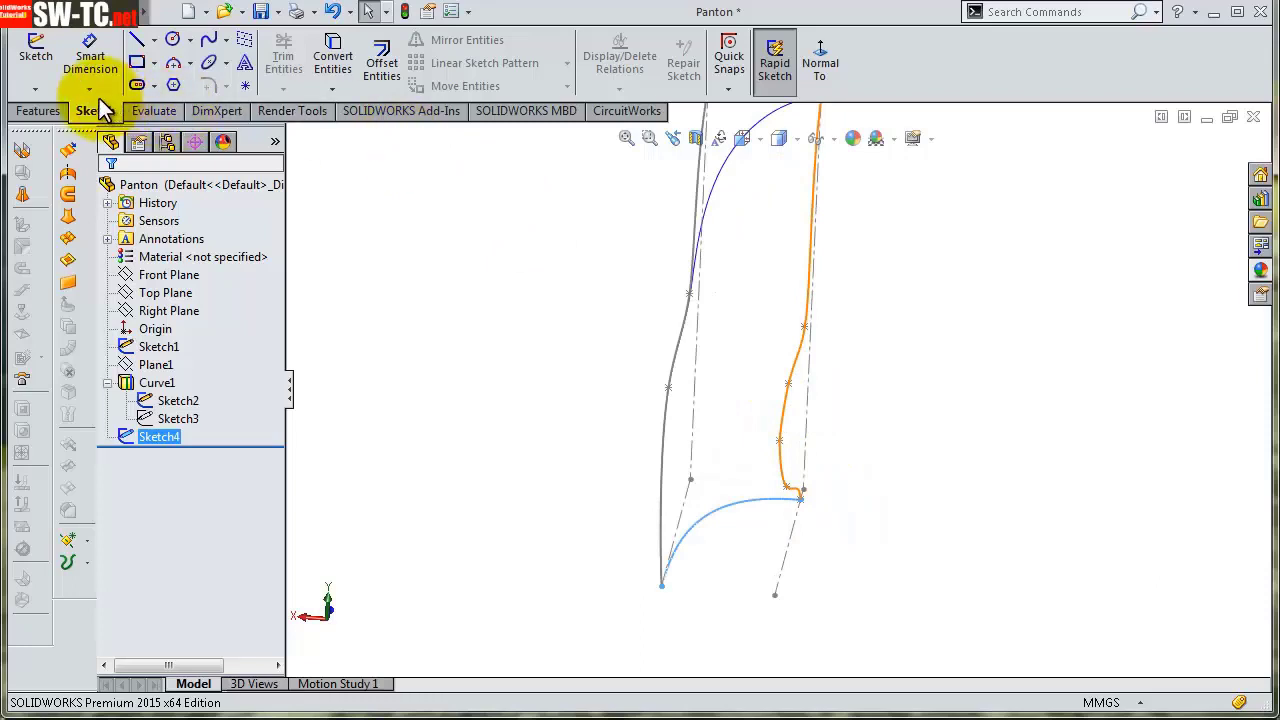
click(34, 89)
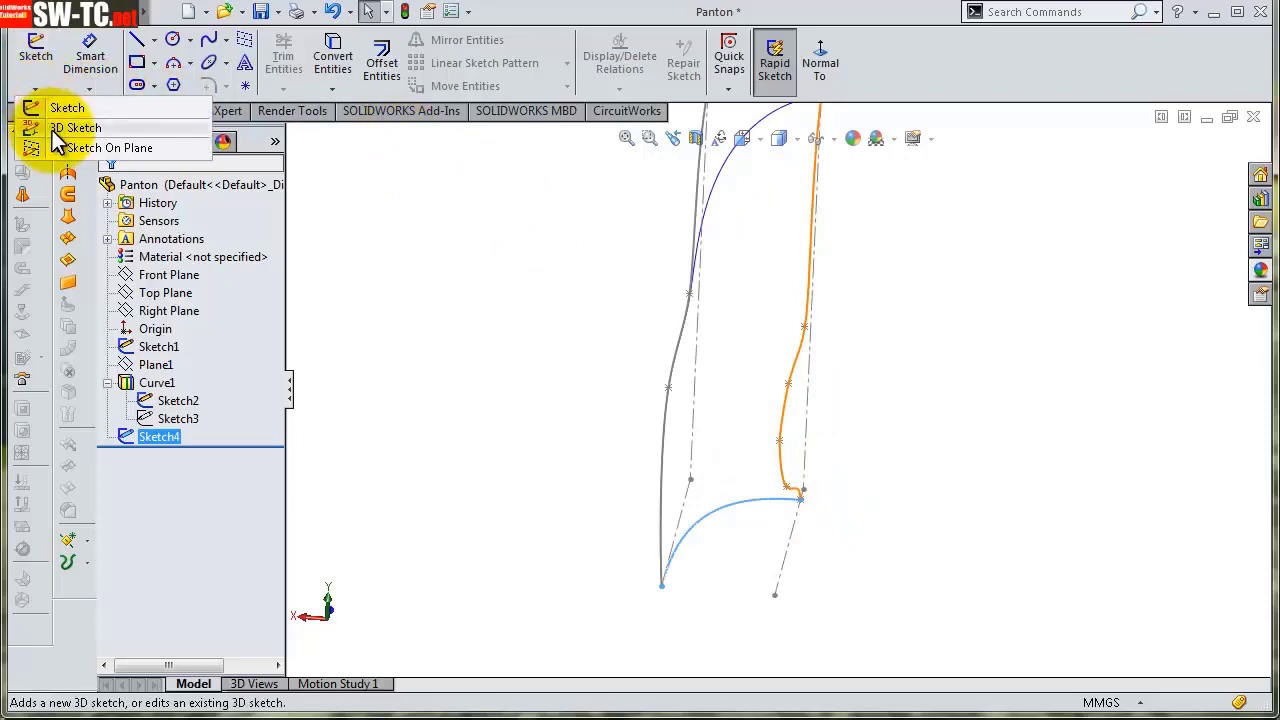
click(52, 130)
middle_drag(788, 600, 826, 516)
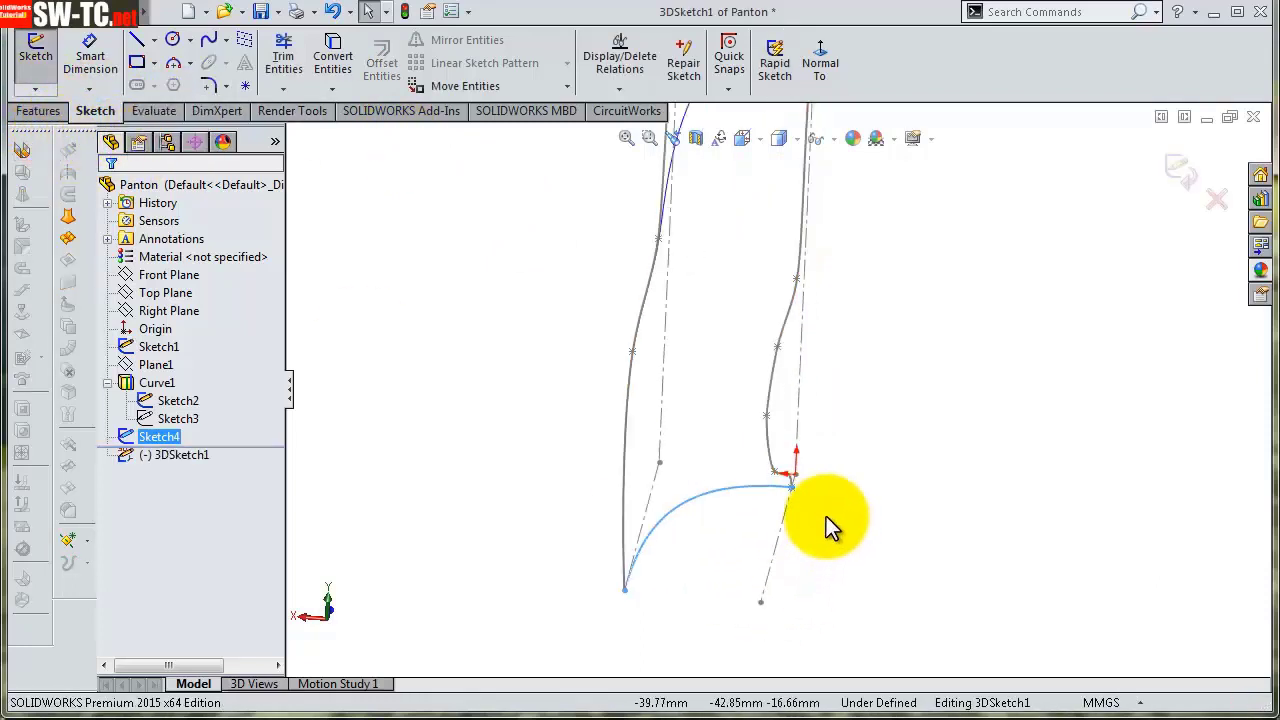
mouse_move(766, 408)
middle_down()
mouse_move(851, 466)
mouse_move(806, 458)
mouse_move(900, 474)
mouse_move(866, 486)
middle_up()
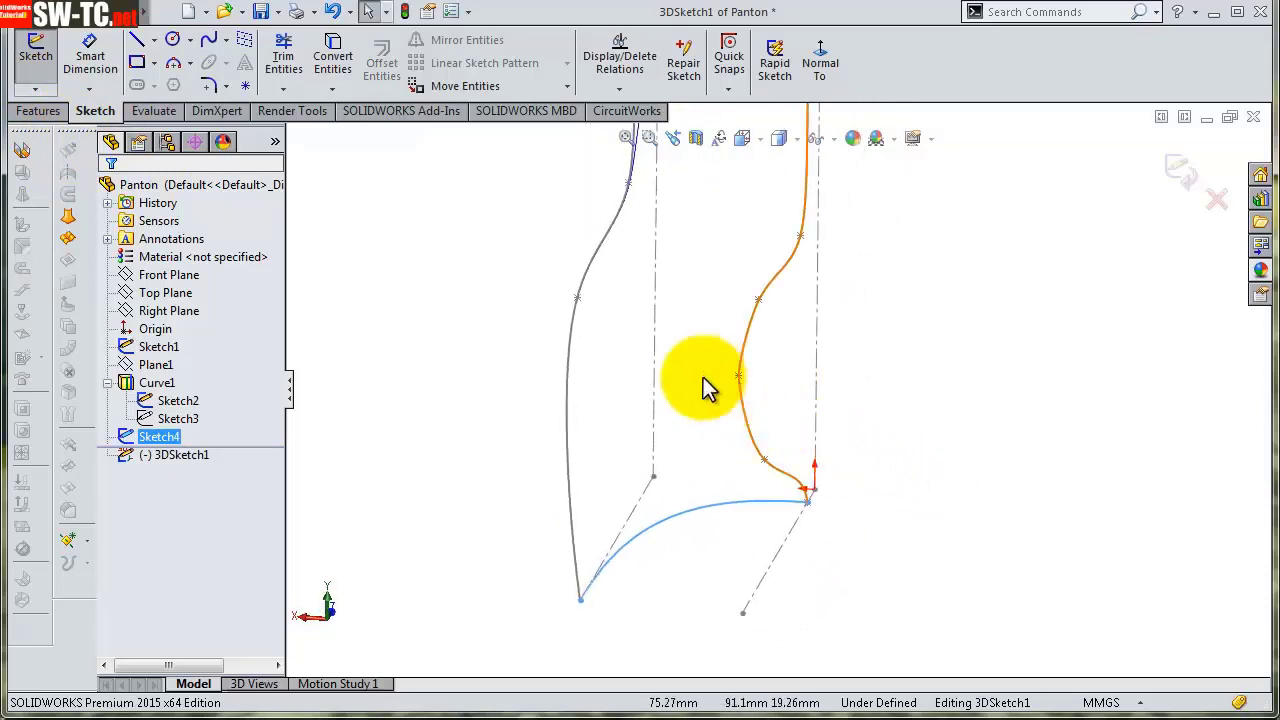
- Draw a spline from one side curve to the other
click(208, 40)
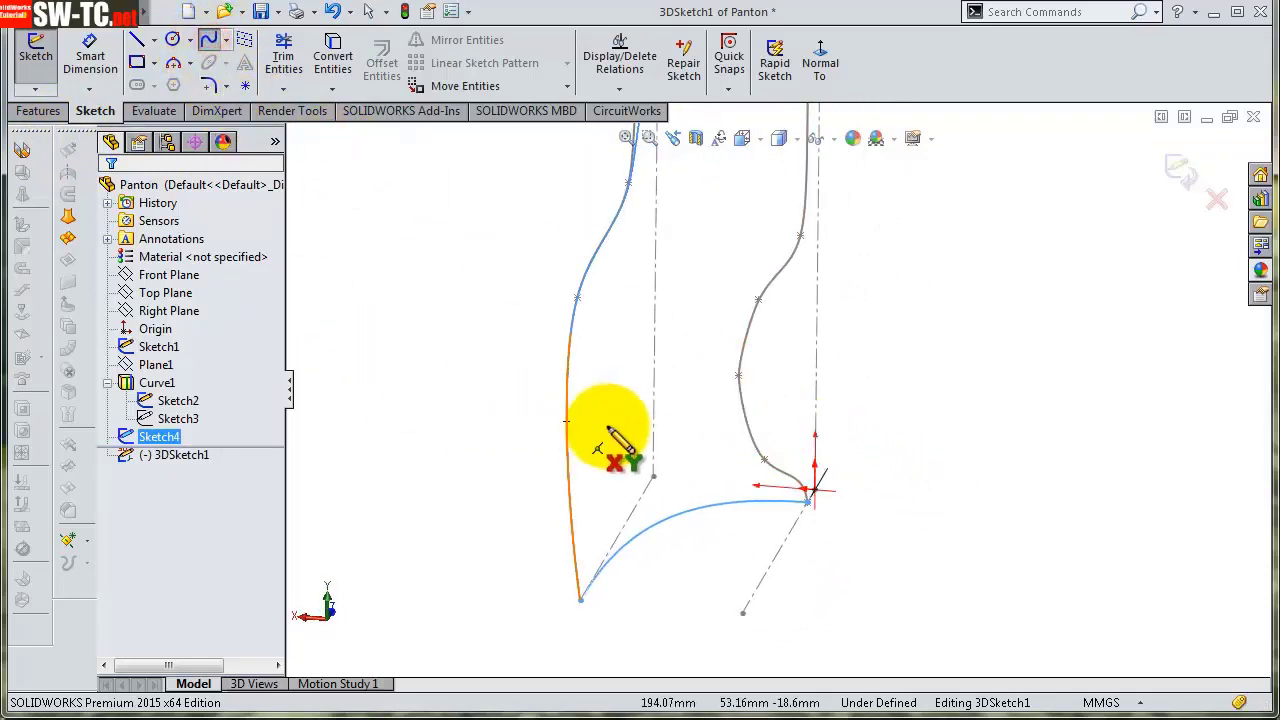
click(740, 374)
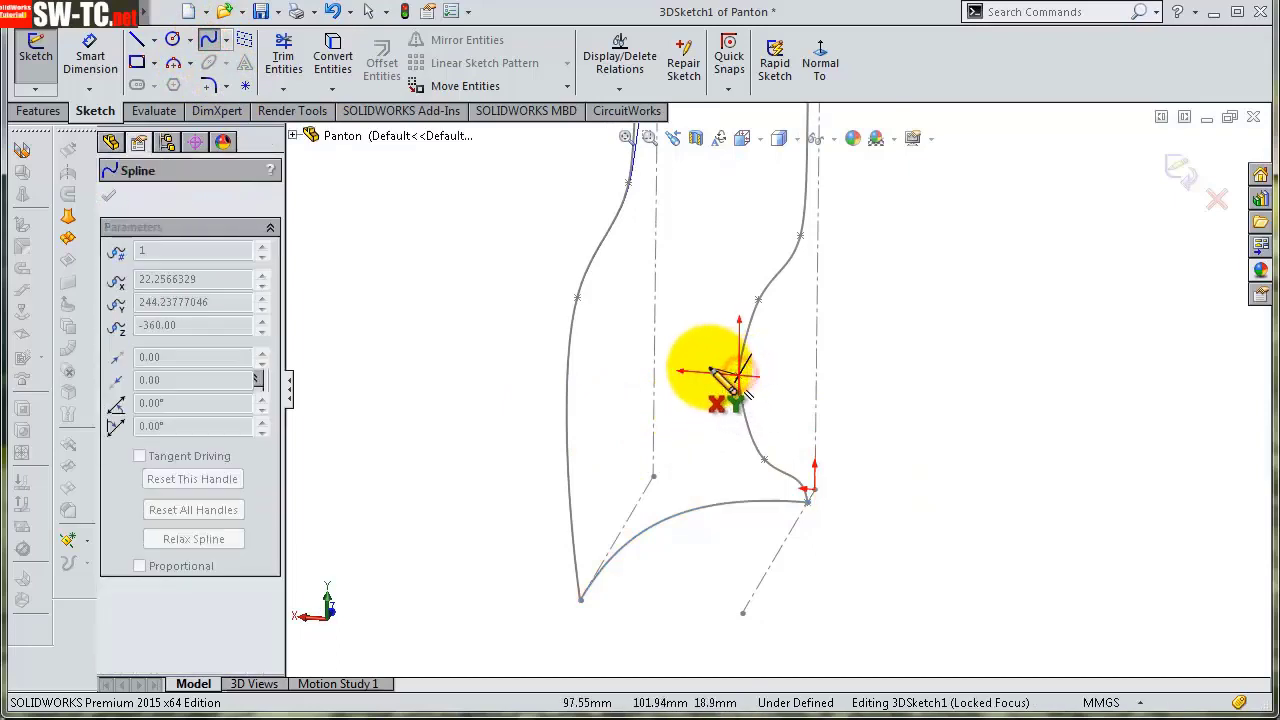
double_click(578, 298)
right_click(583, 318)
click(620, 330)
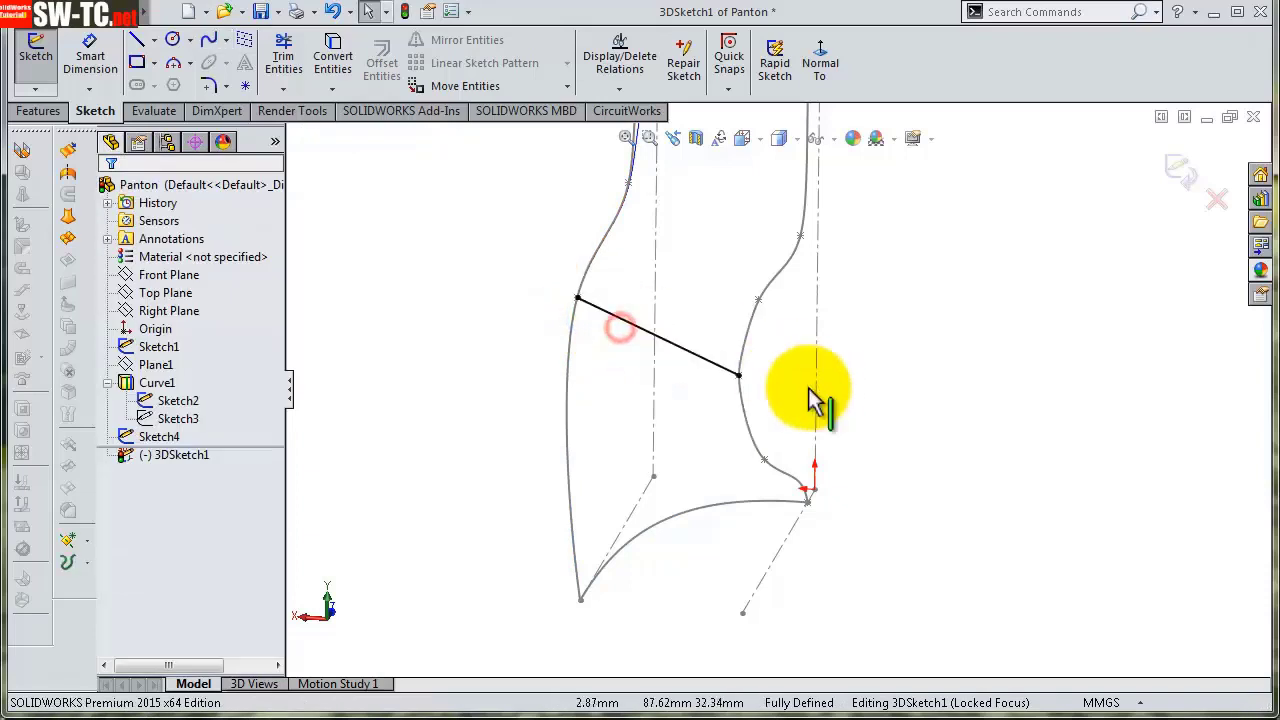
scroll(779, 389, down, 2)
- Constrain the spline's right-end tangent handle Along X
click(680, 352)
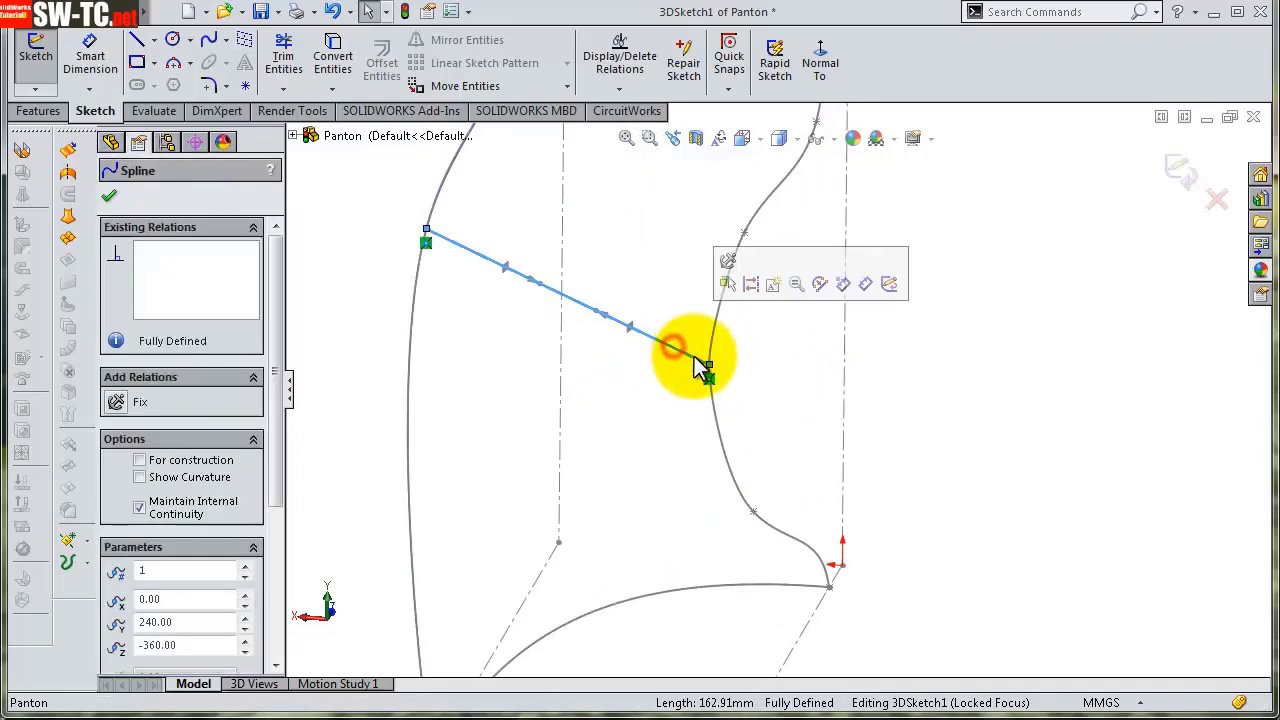
click(630, 330)
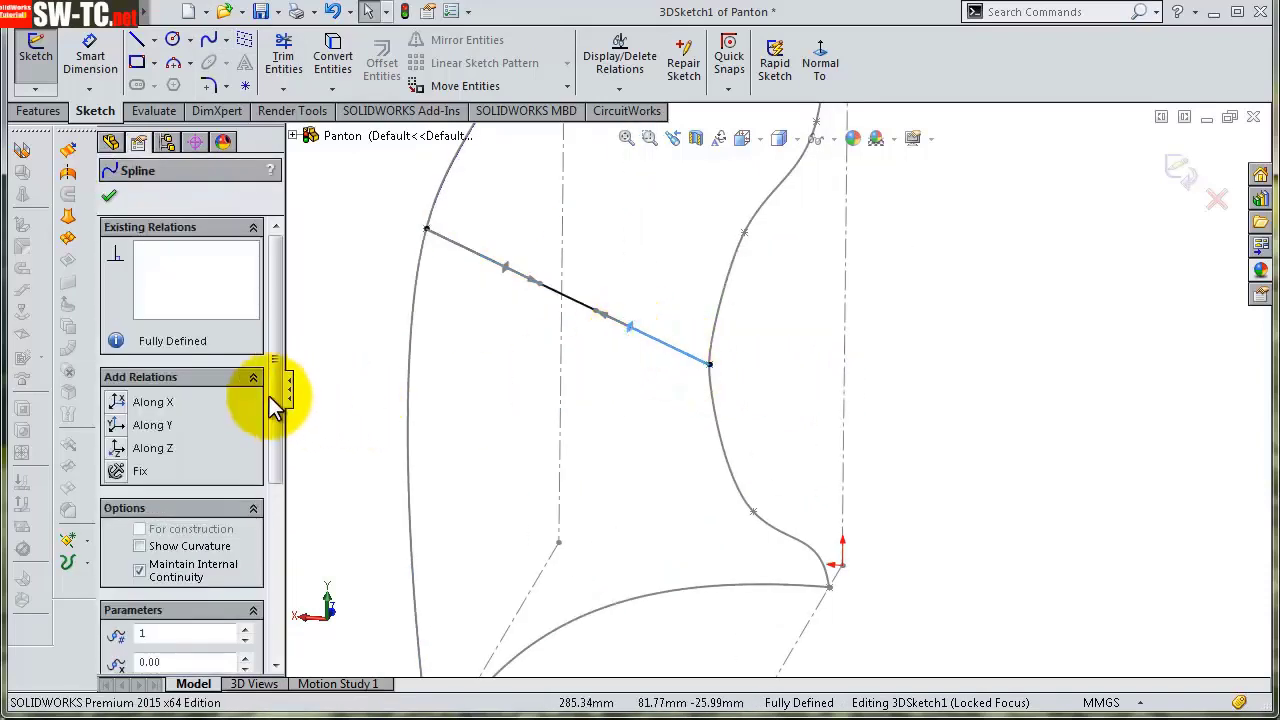
click(144, 400)
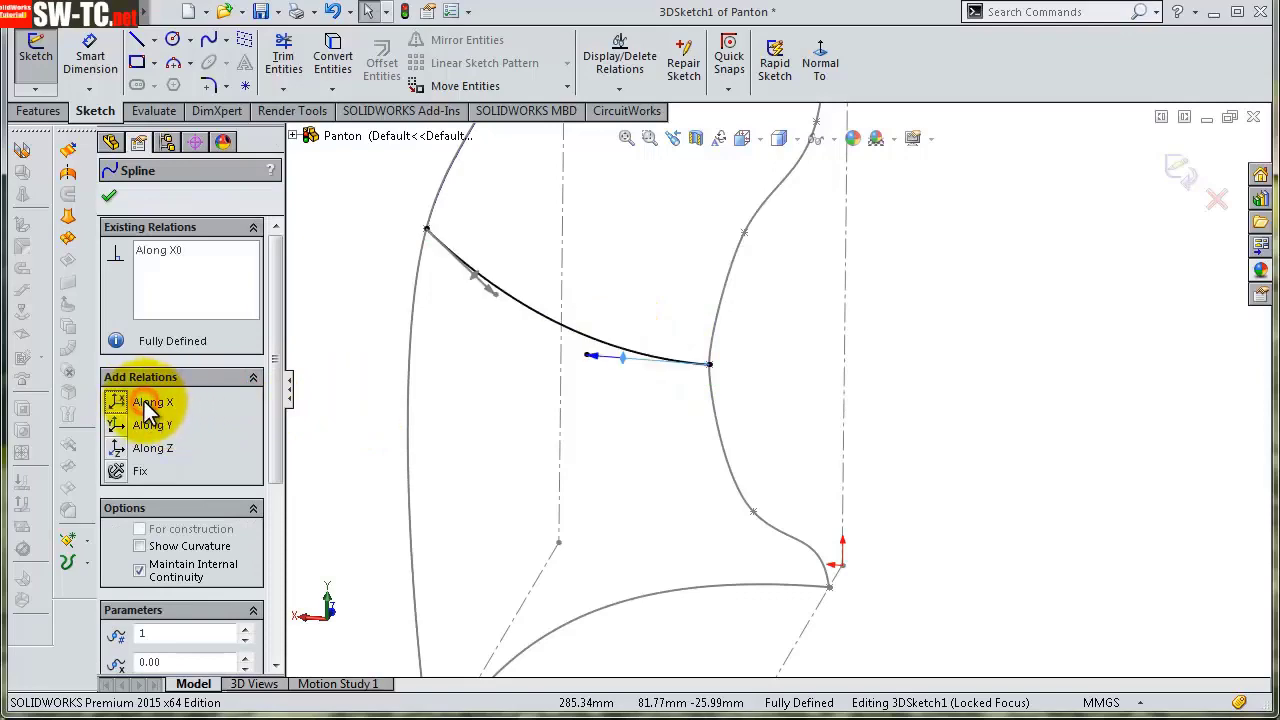
mouse_move(704, 396)
middle_down()
mouse_move(731, 383)
mouse_move(677, 420)
mouse_move(689, 423)
mouse_move(752, 337)
mouse_move(726, 372)
middle_up()
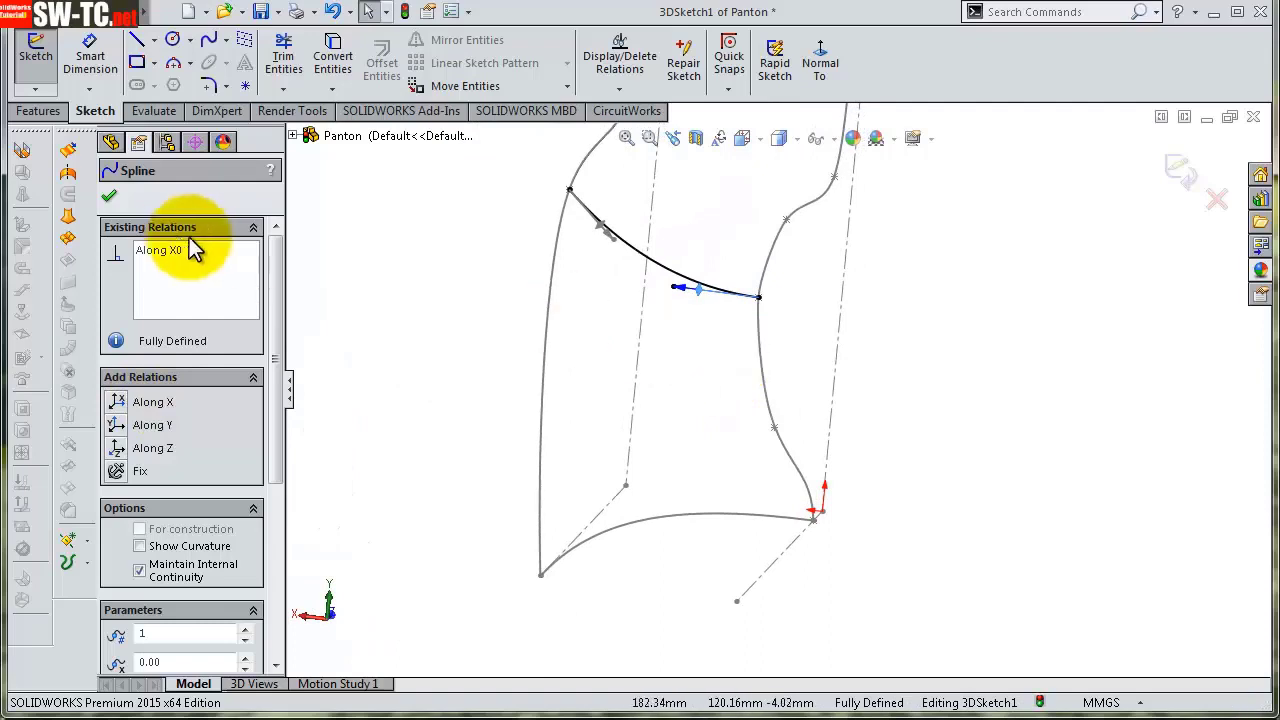
- Close the spline properties and exit 3DSketch1
click(112, 200)
mouse_move(780, 366)
middle_down()
mouse_move(814, 371)
mouse_move(976, 306)
mouse_move(857, 337)
mouse_move(791, 317)
mouse_move(838, 503)
mouse_move(851, 420)
mouse_move(931, 363)
mouse_move(946, 371)
middle_up()
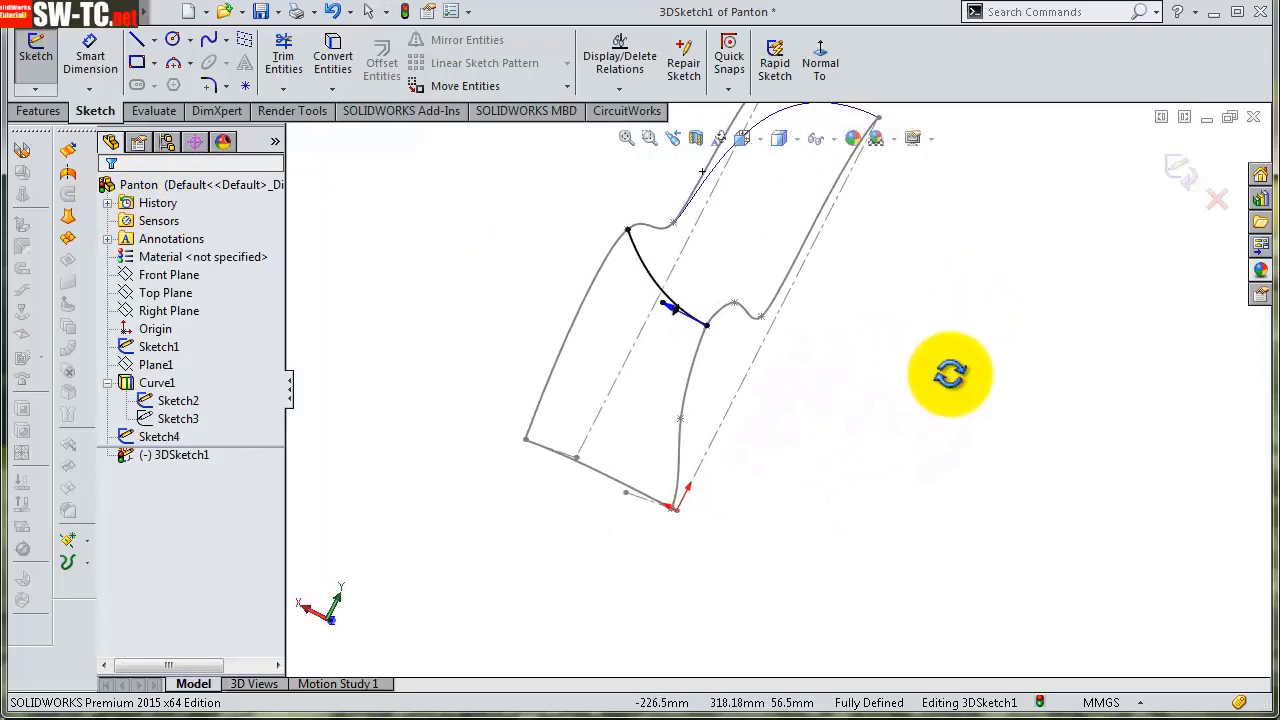
click(1172, 175)
mouse_move(903, 383)
middle_down()
mouse_move(829, 371)
mouse_move(798, 345)
mouse_move(874, 286)
mouse_move(894, 337)
mouse_move(812, 284)
middle_up()
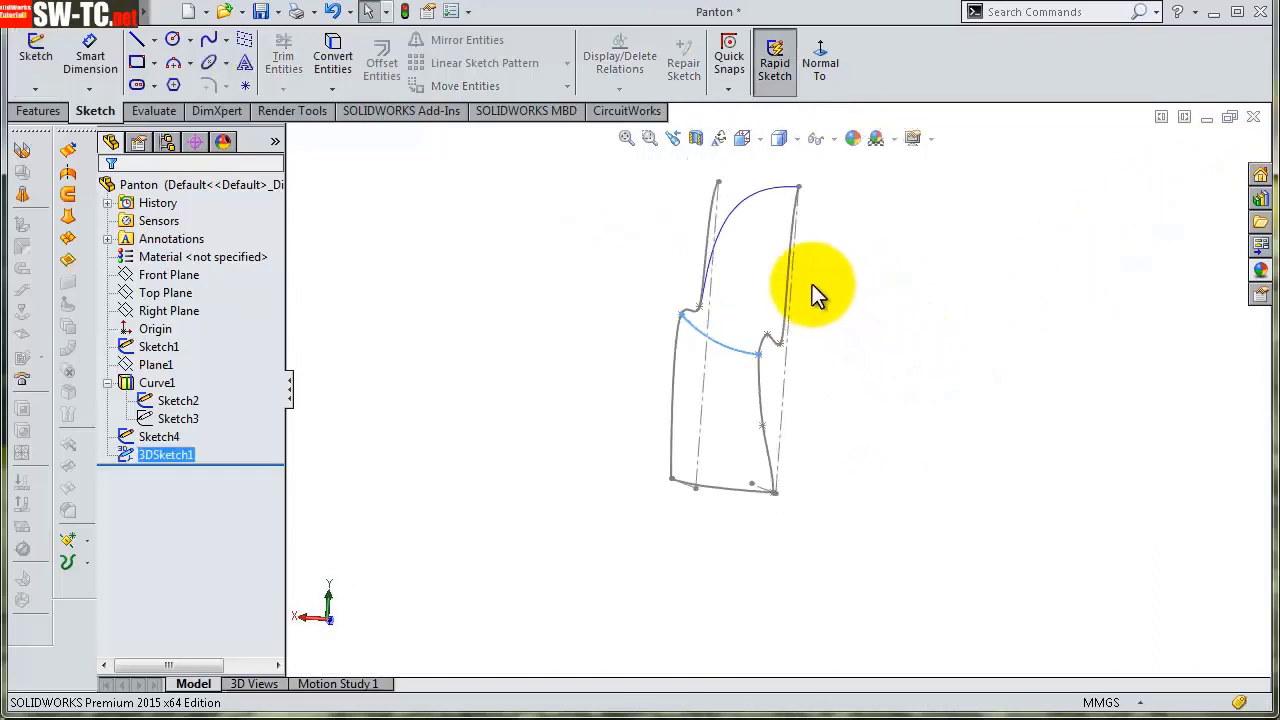
- Hide the Sketch2 profile curve and zoom onto the chair's curve network
scroll(811, 282, down, 2)
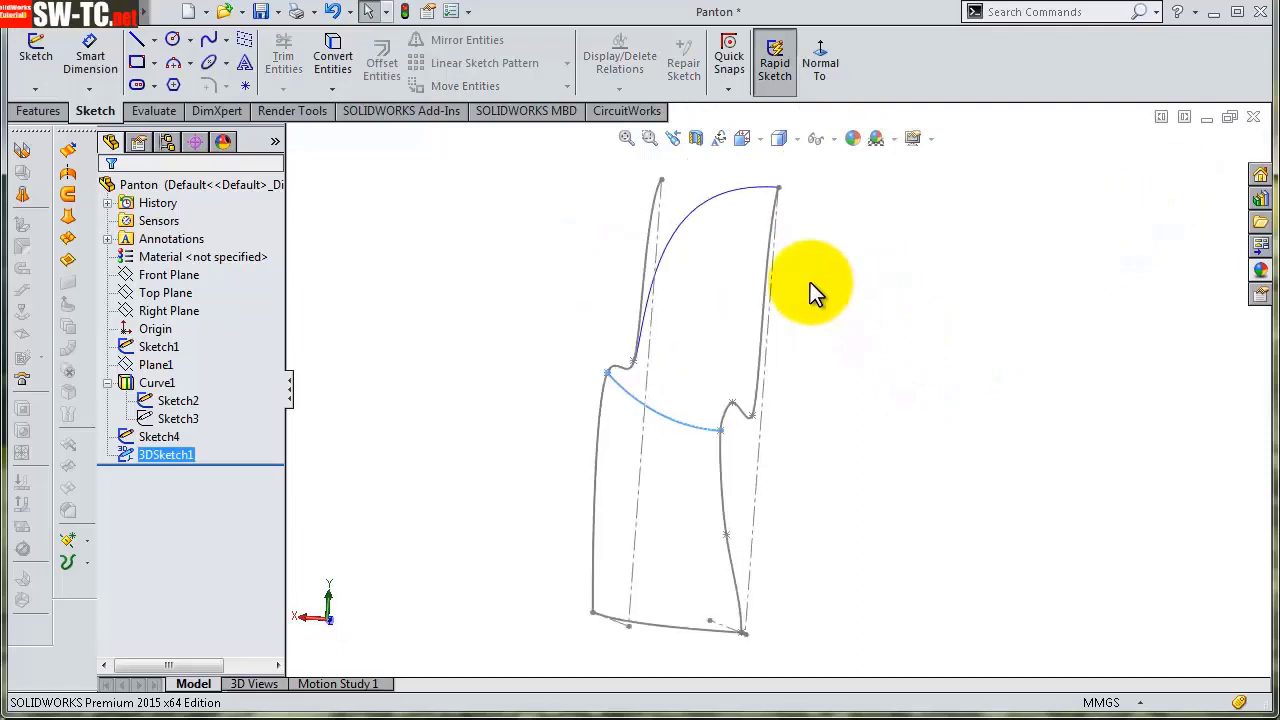
click(649, 230)
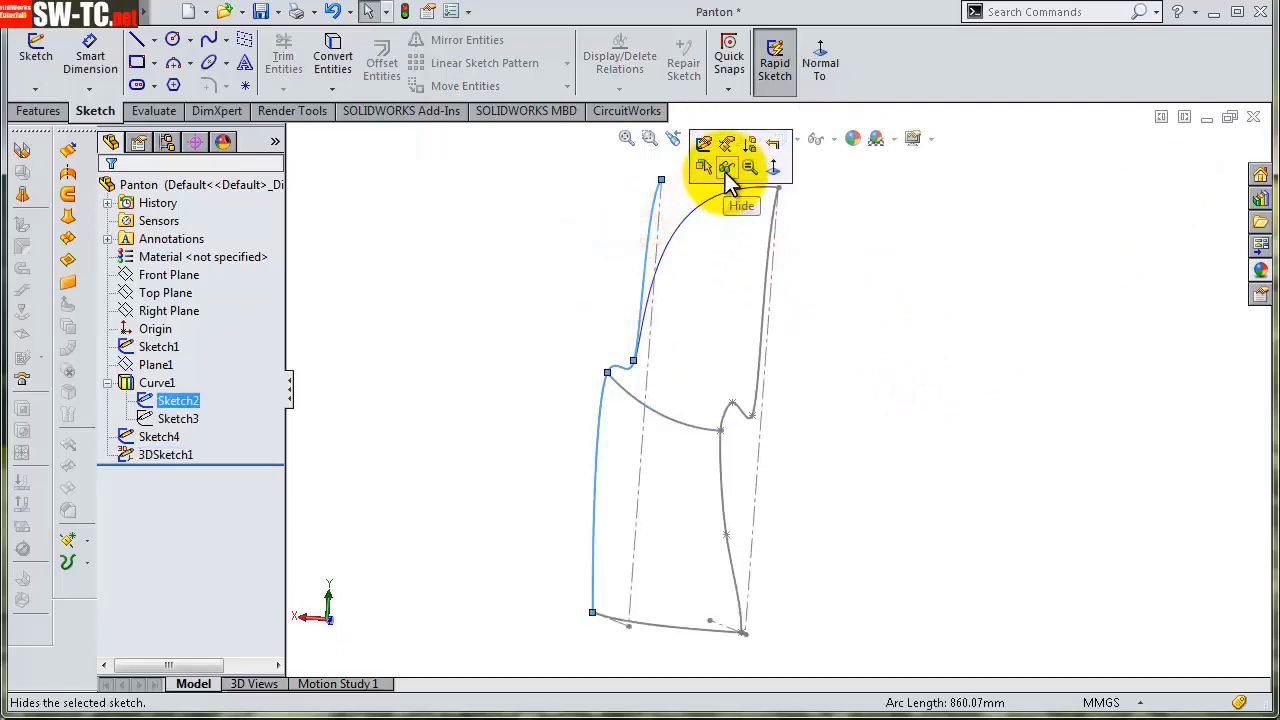
click(726, 170)
mouse_move(888, 369)
middle_down()
mouse_move(886, 463)
mouse_move(881, 420)
middle_up()
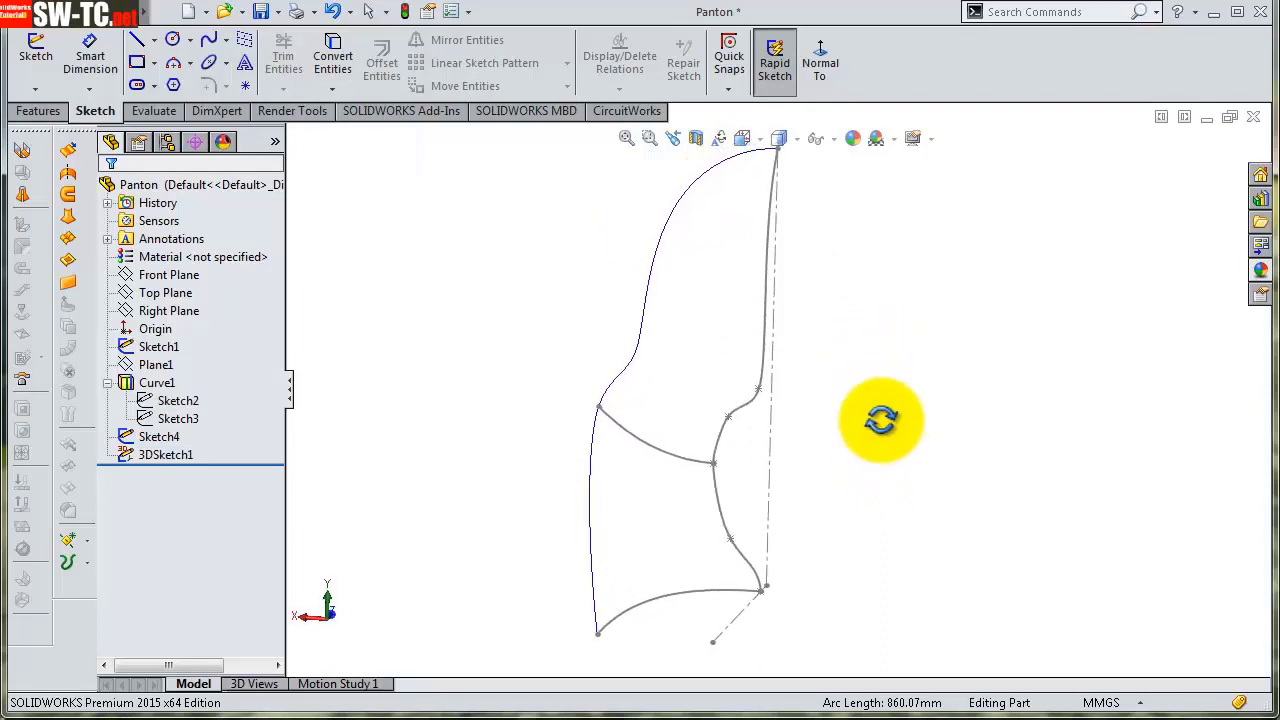
scroll(881, 420, down, 2)
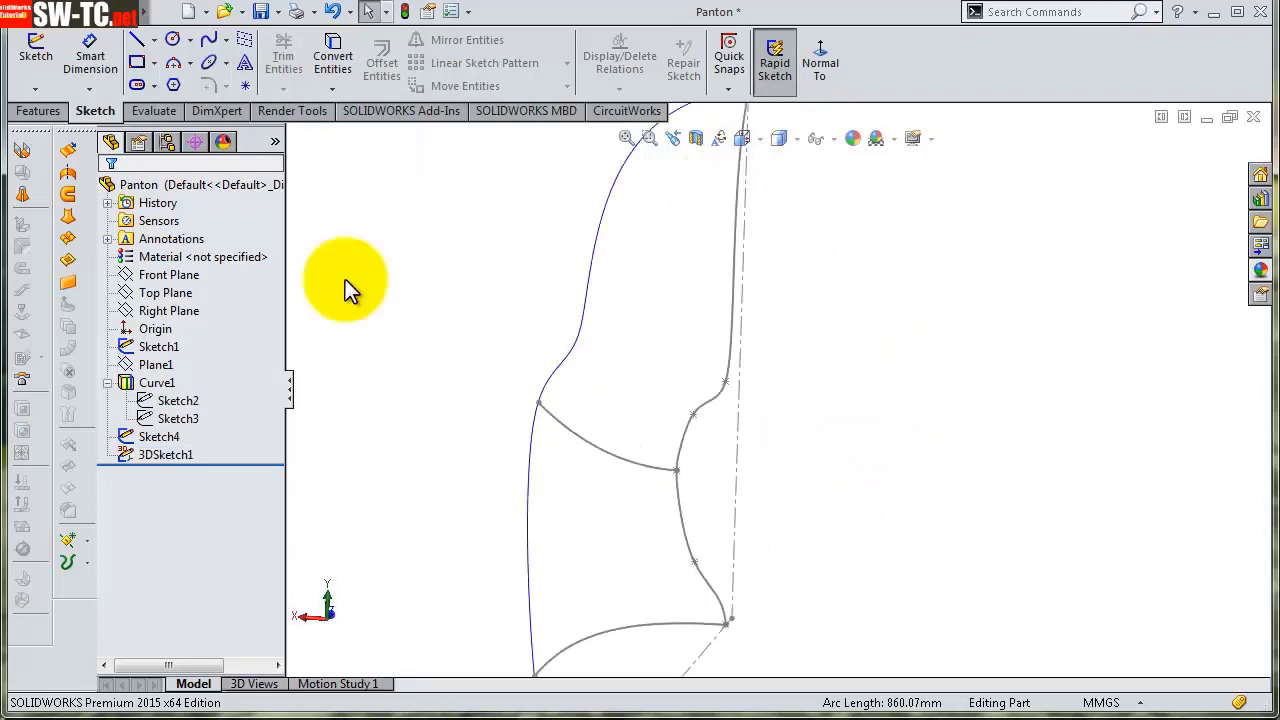
- Start a lofted surface with Curve1 and Sketch1 as profiles
click(66, 222)
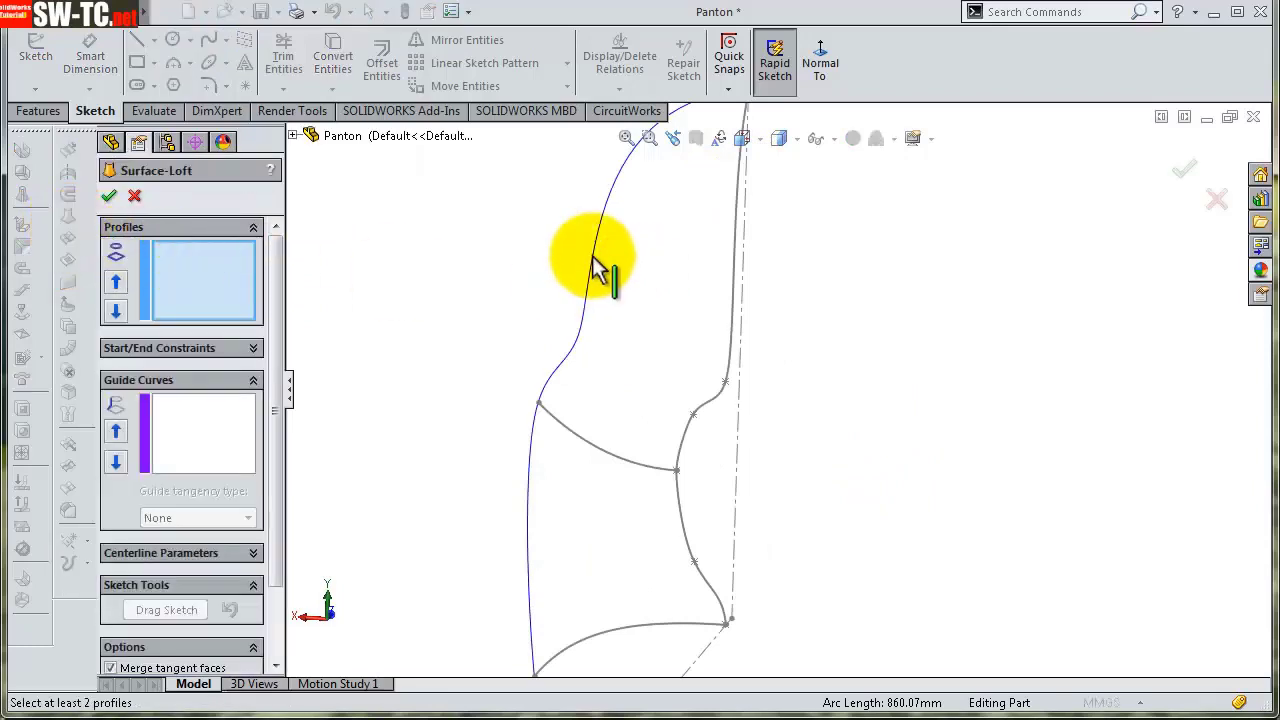
click(594, 256)
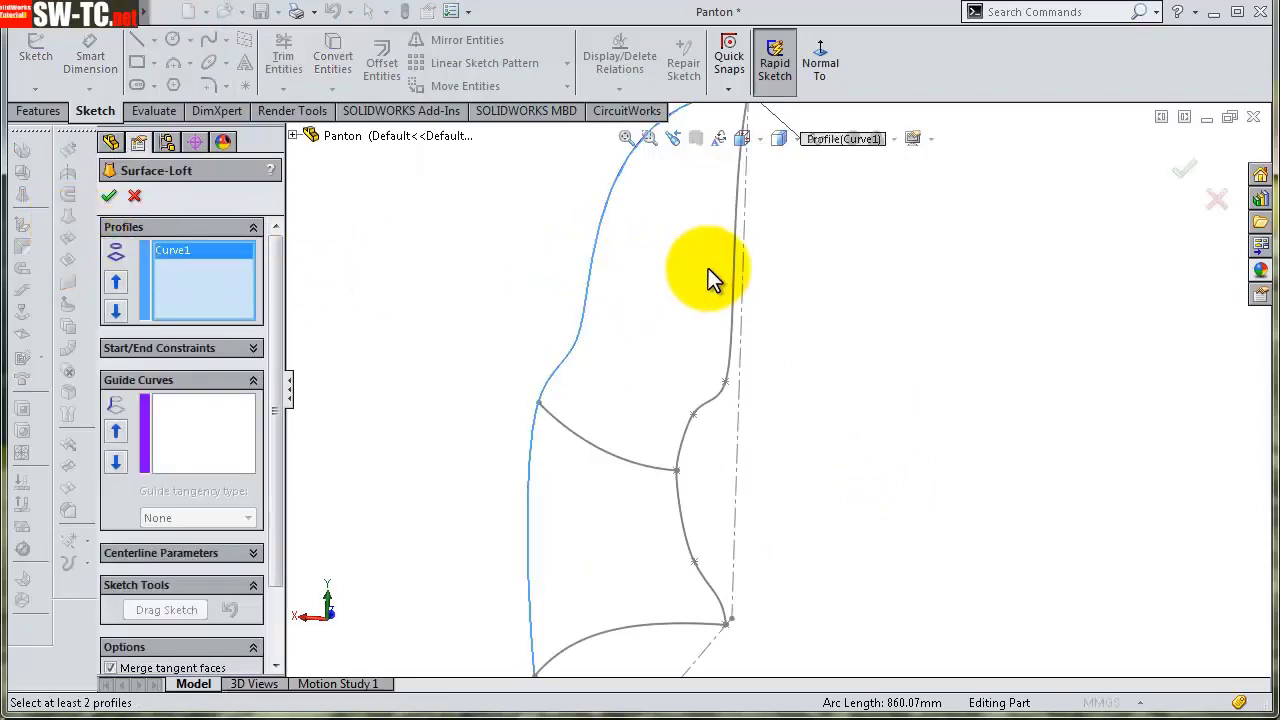
click(734, 269)
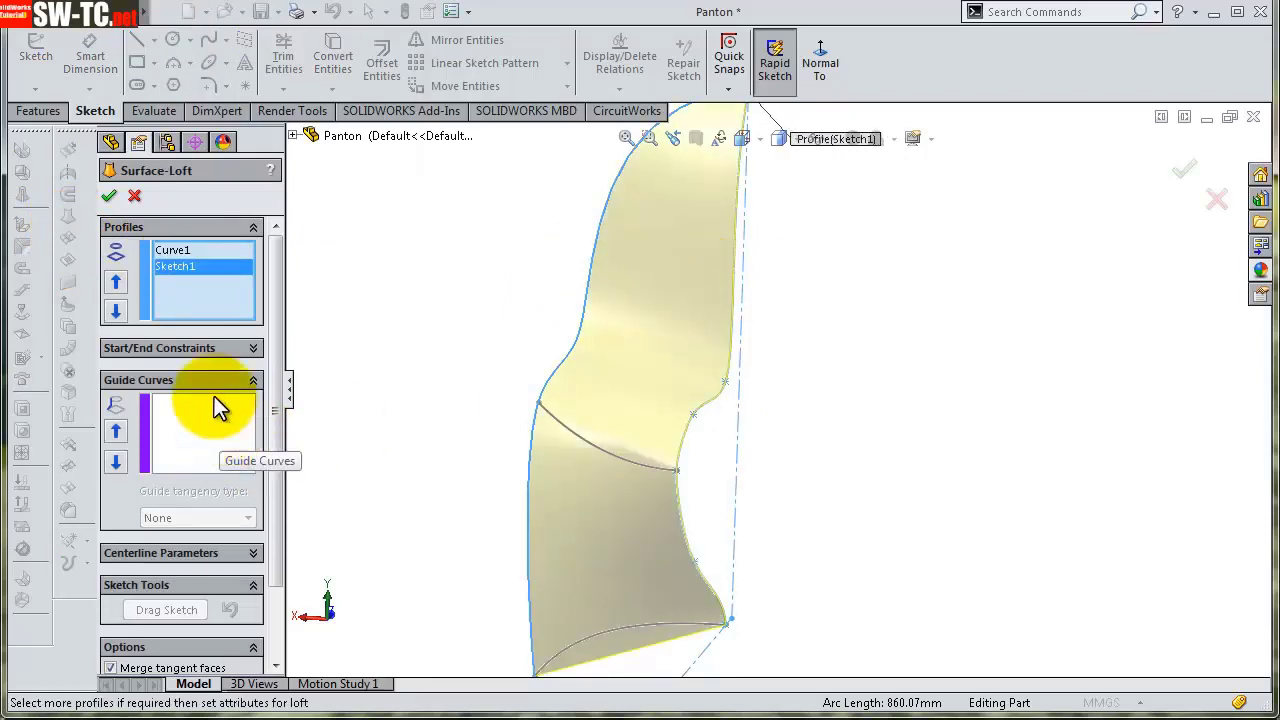
- Leave the loft's start constraint at None and set the end constraint to Normal To Profile
click(253, 349)
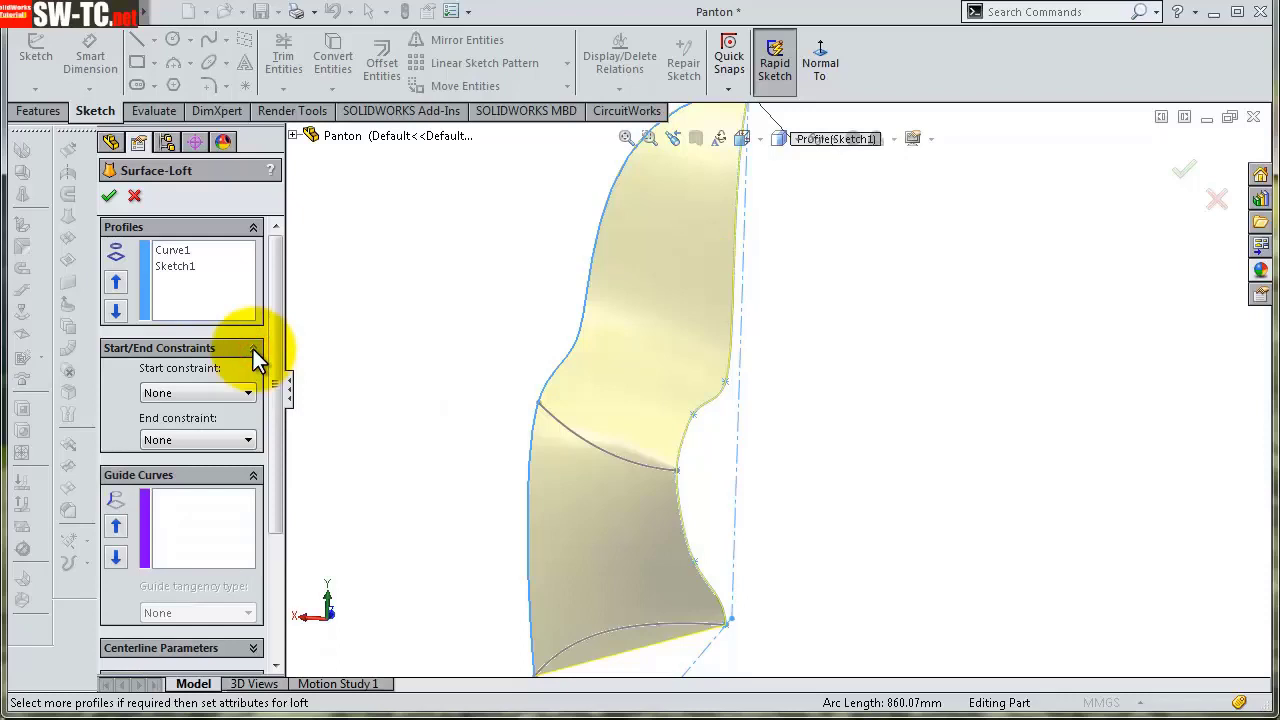
click(184, 266)
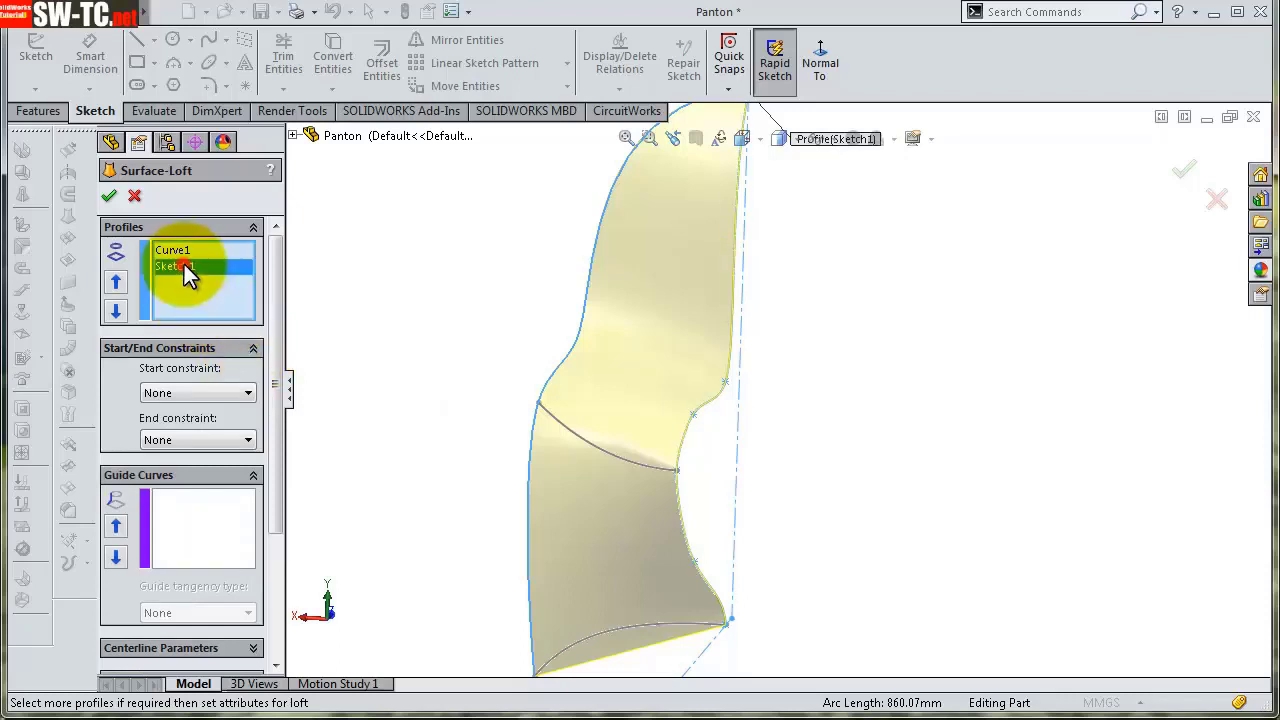
click(200, 393)
click(200, 393)
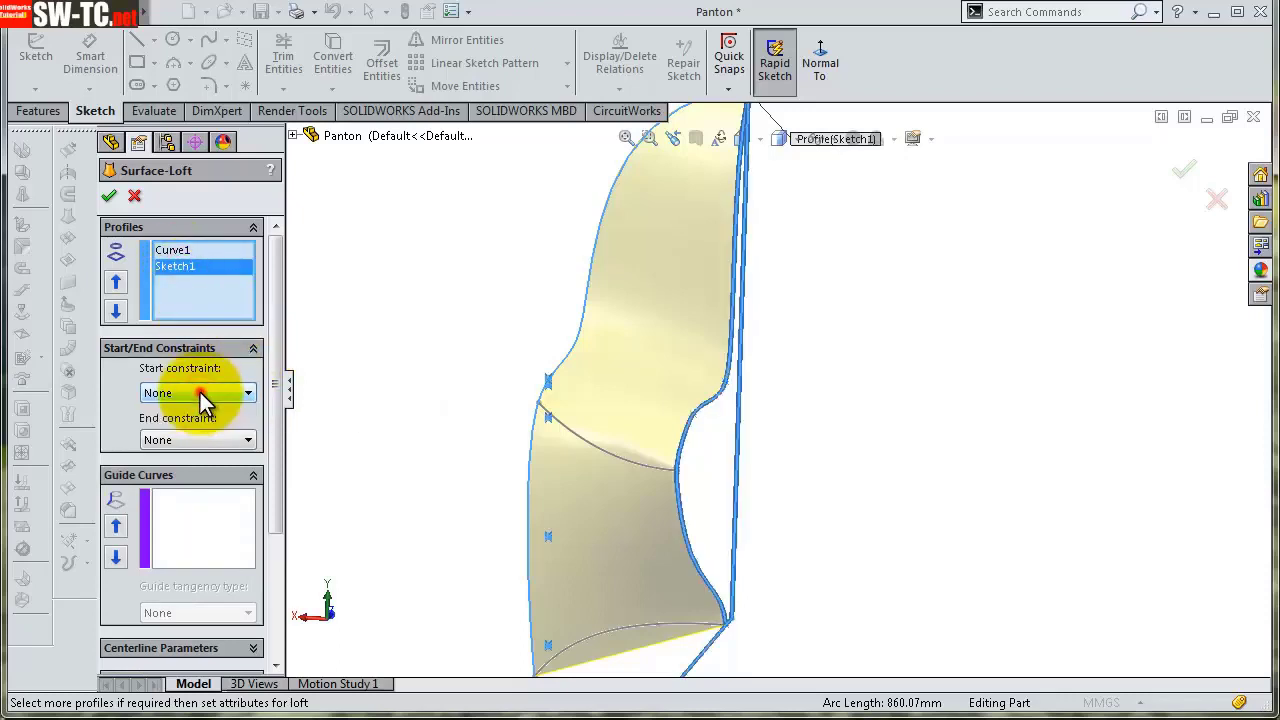
click(195, 440)
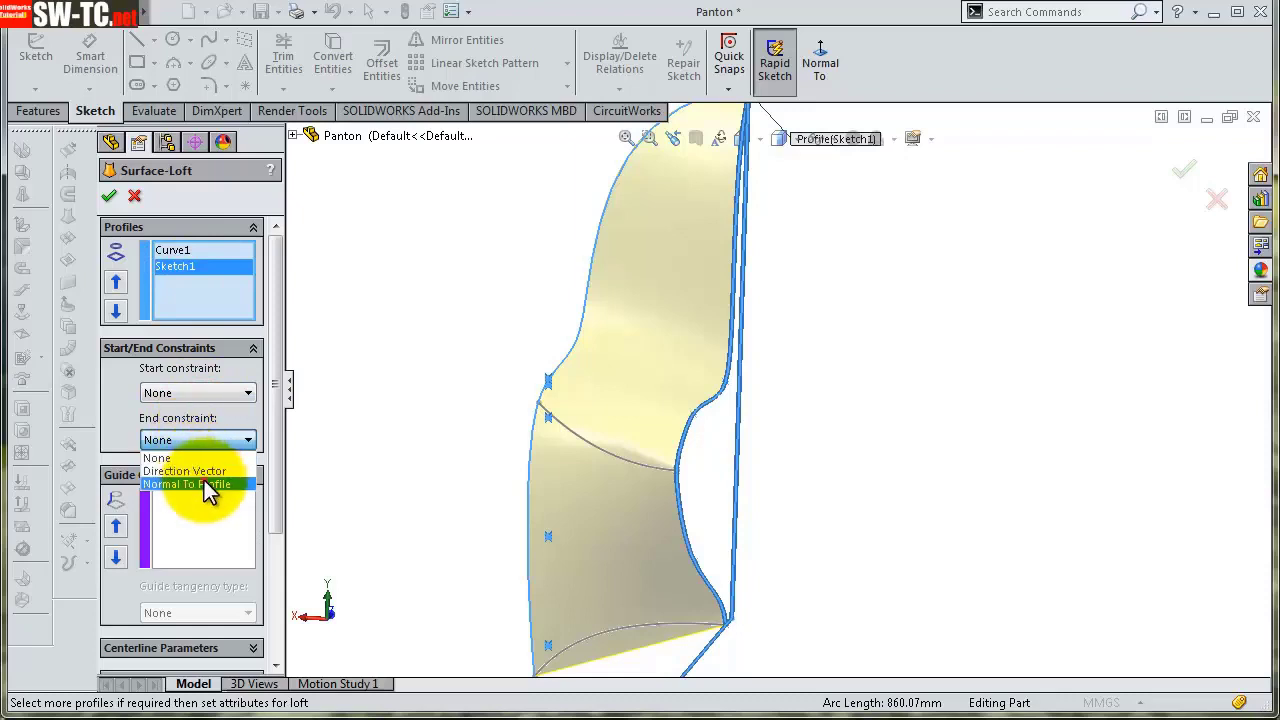
click(200, 484)
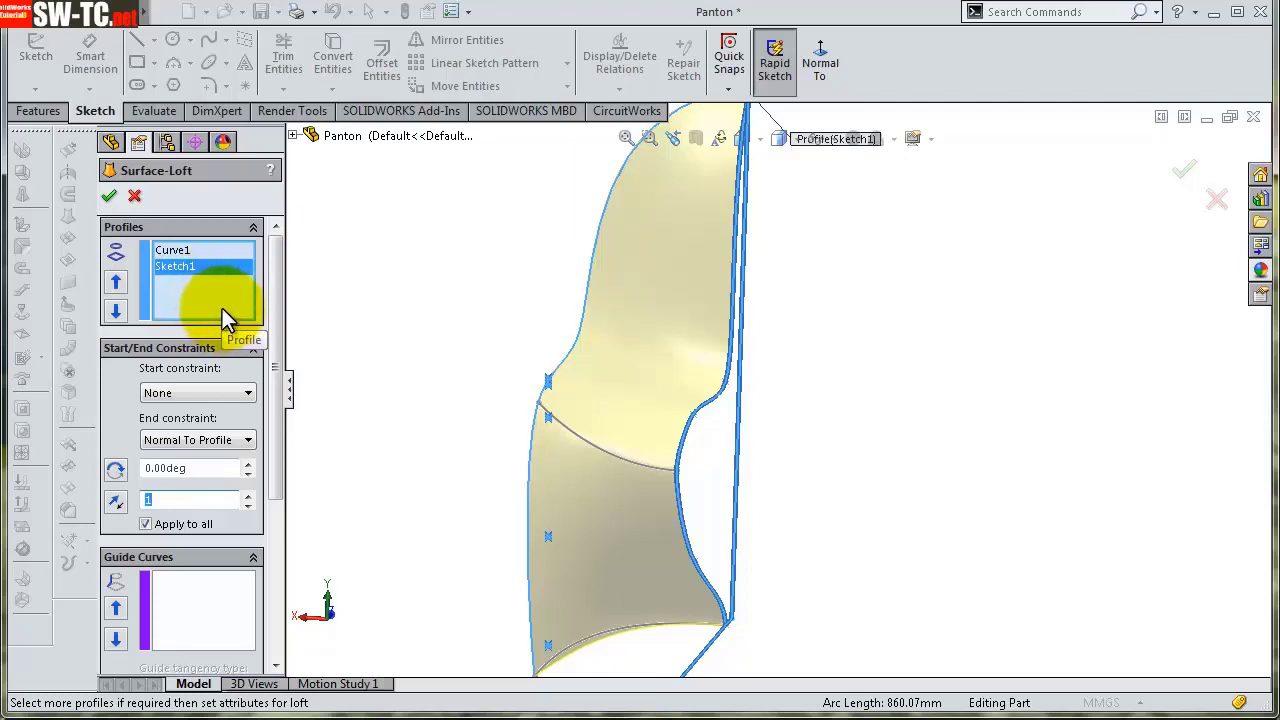
click(174, 254)
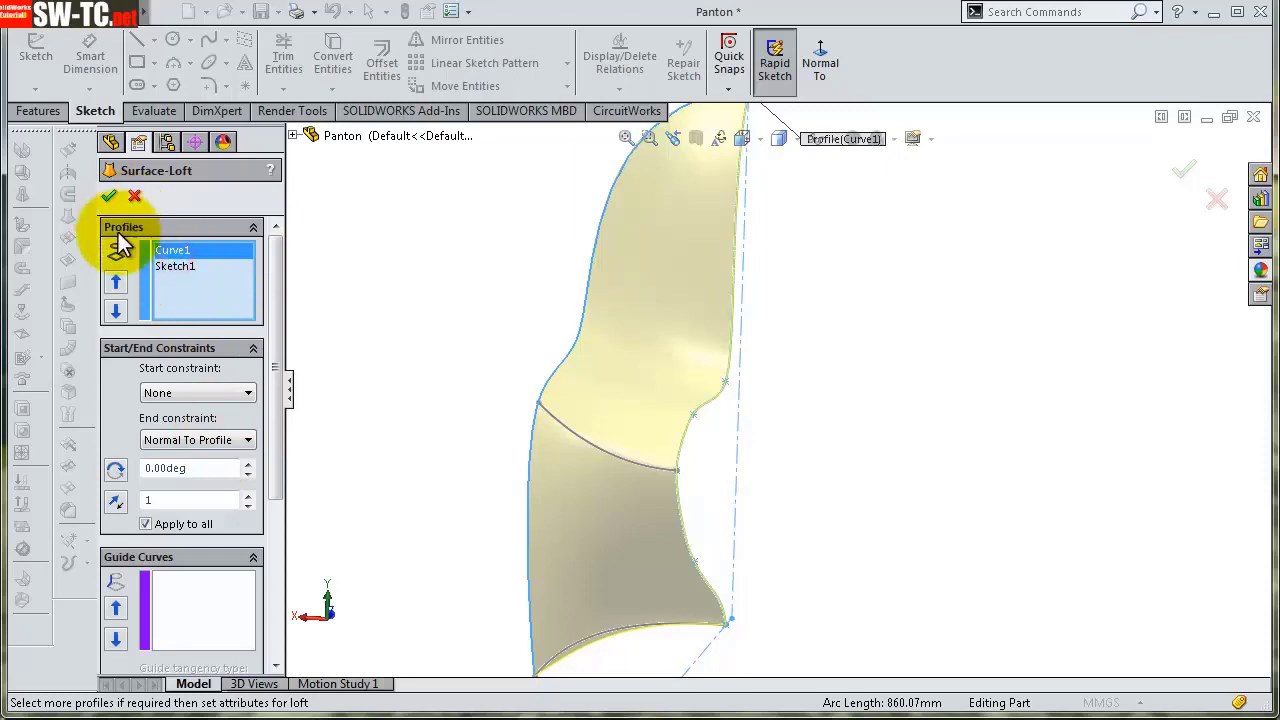
drag(277, 380, 296, 500)
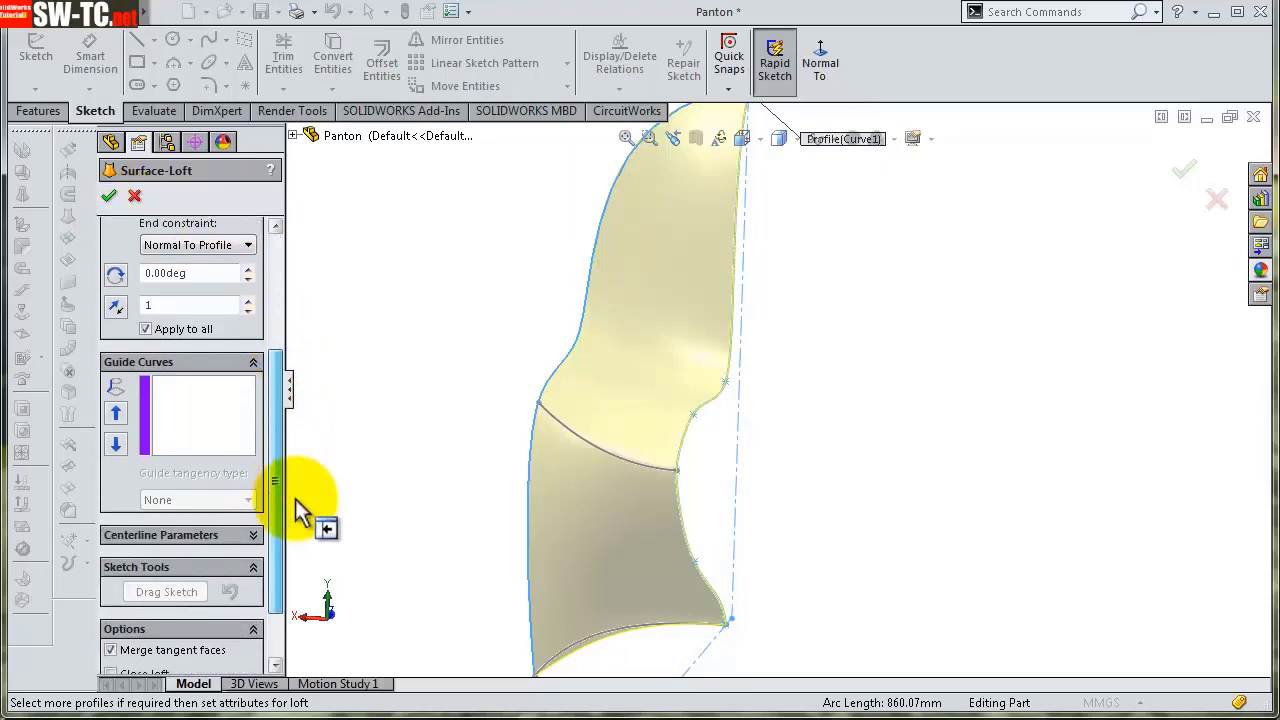
- Add Sketch4 and 3DSketch1 as guide curves and try to complete the loft
click(198, 412)
scroll(560, 660, down, 2)
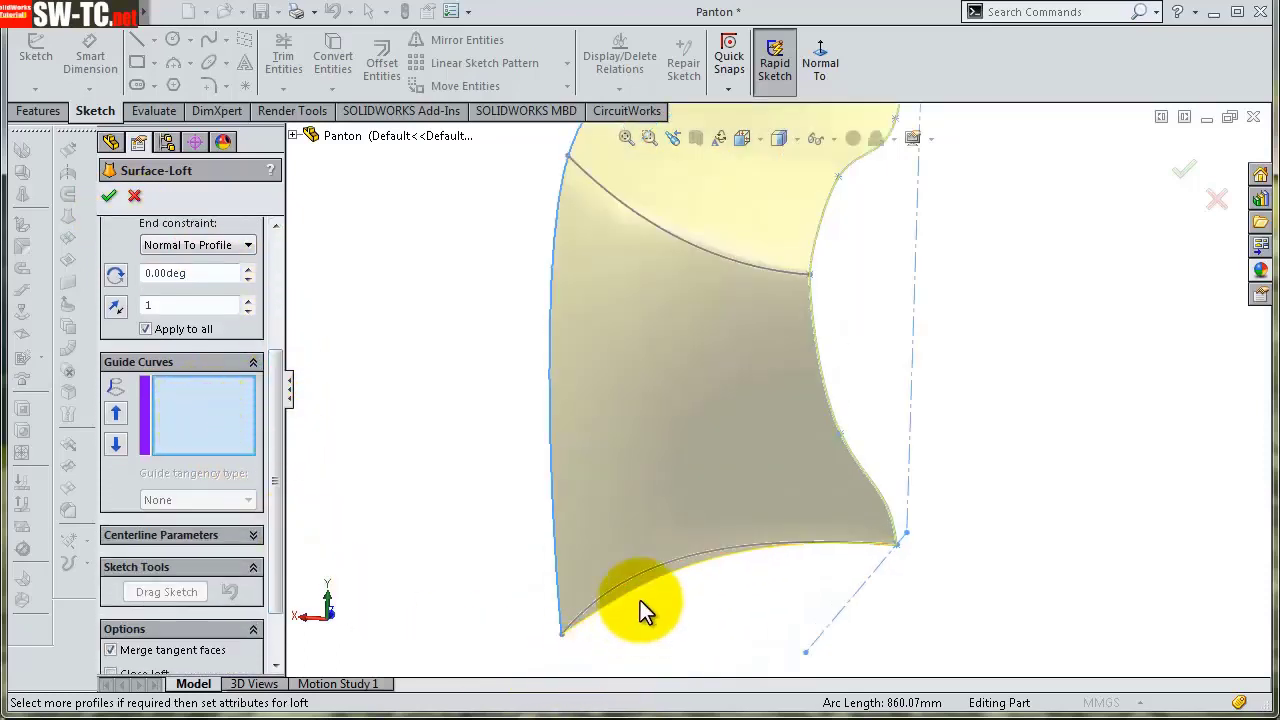
click(640, 577)
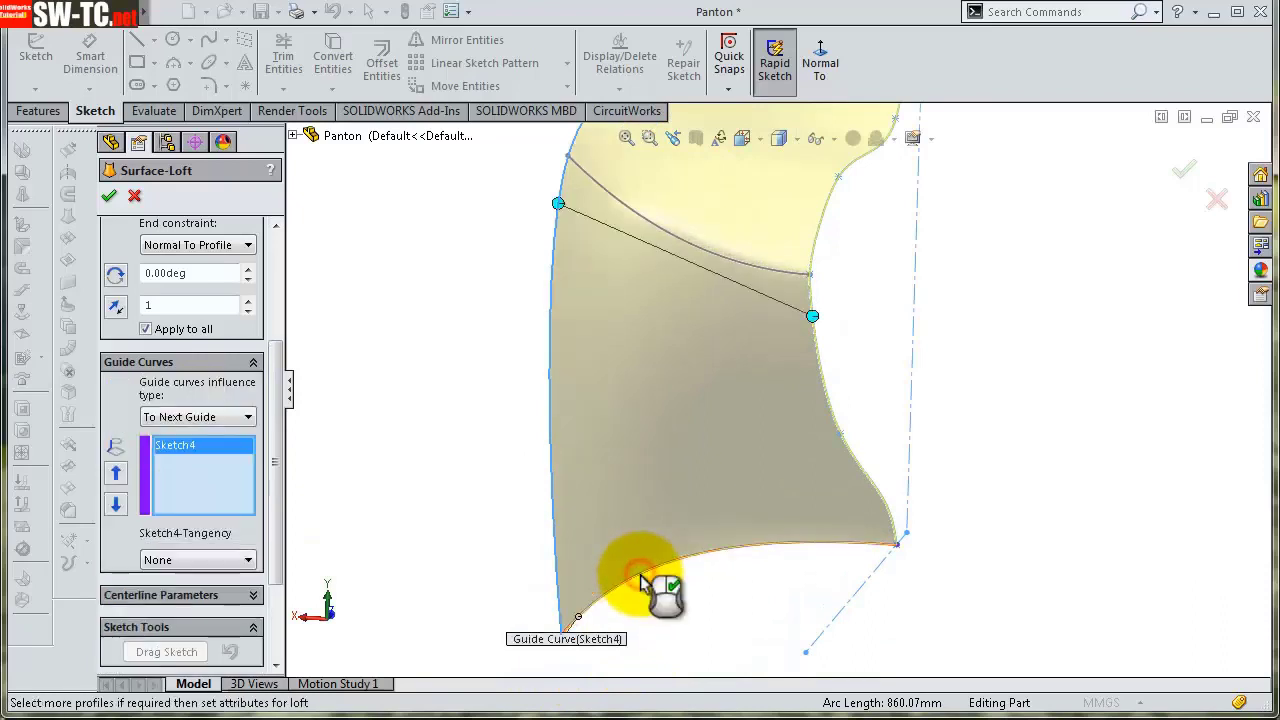
middle_drag(743, 378, 758, 372)
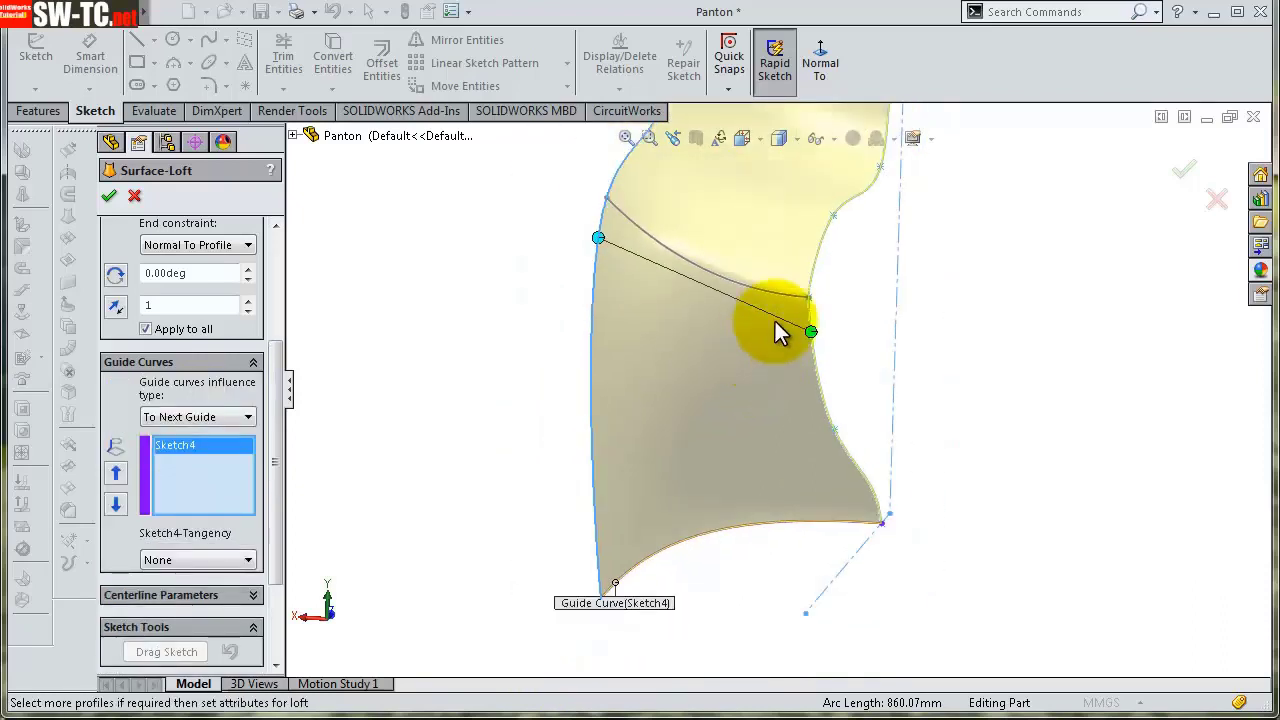
scroll(779, 333, down, 1)
scroll(784, 318, down, 1)
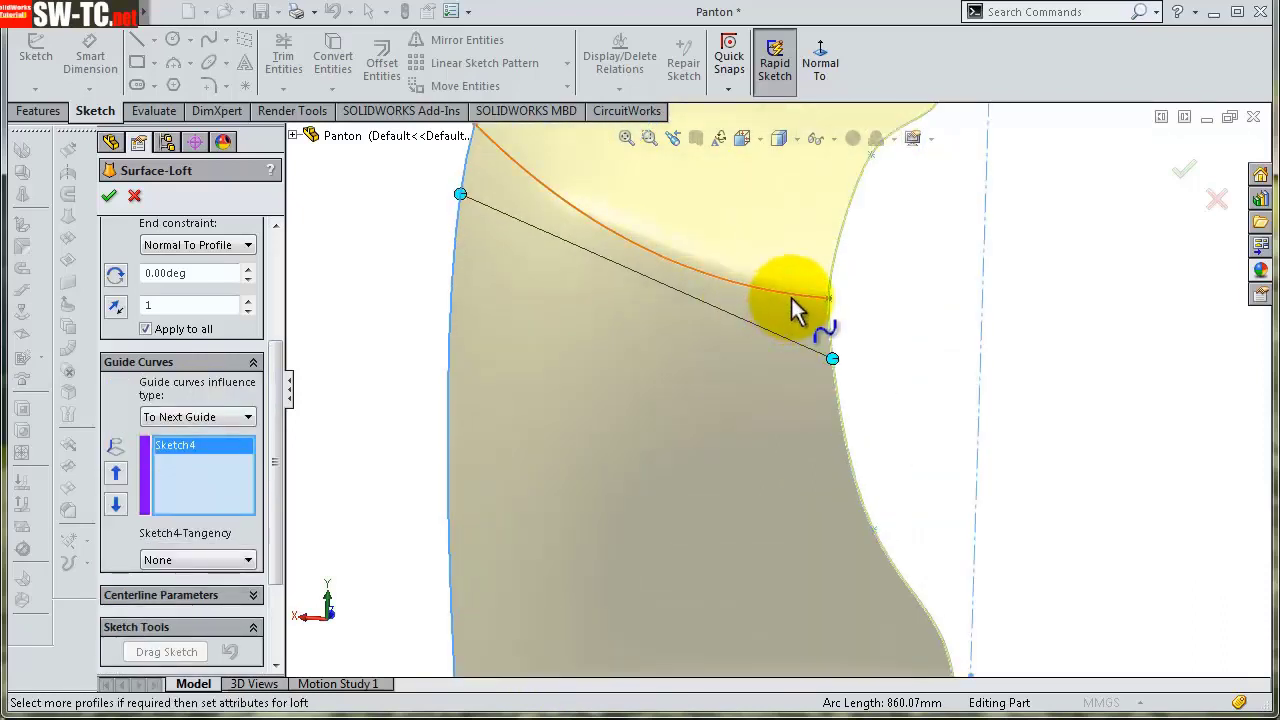
click(791, 300)
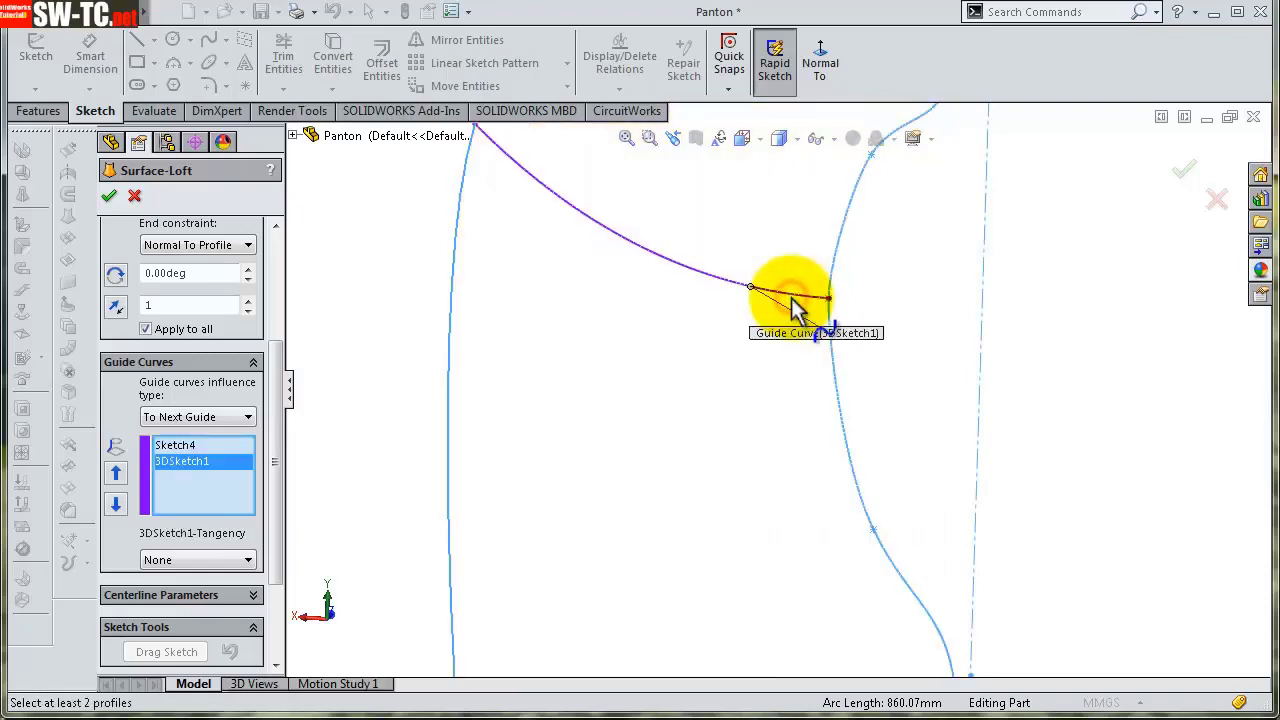
scroll(786, 318, up, 2)
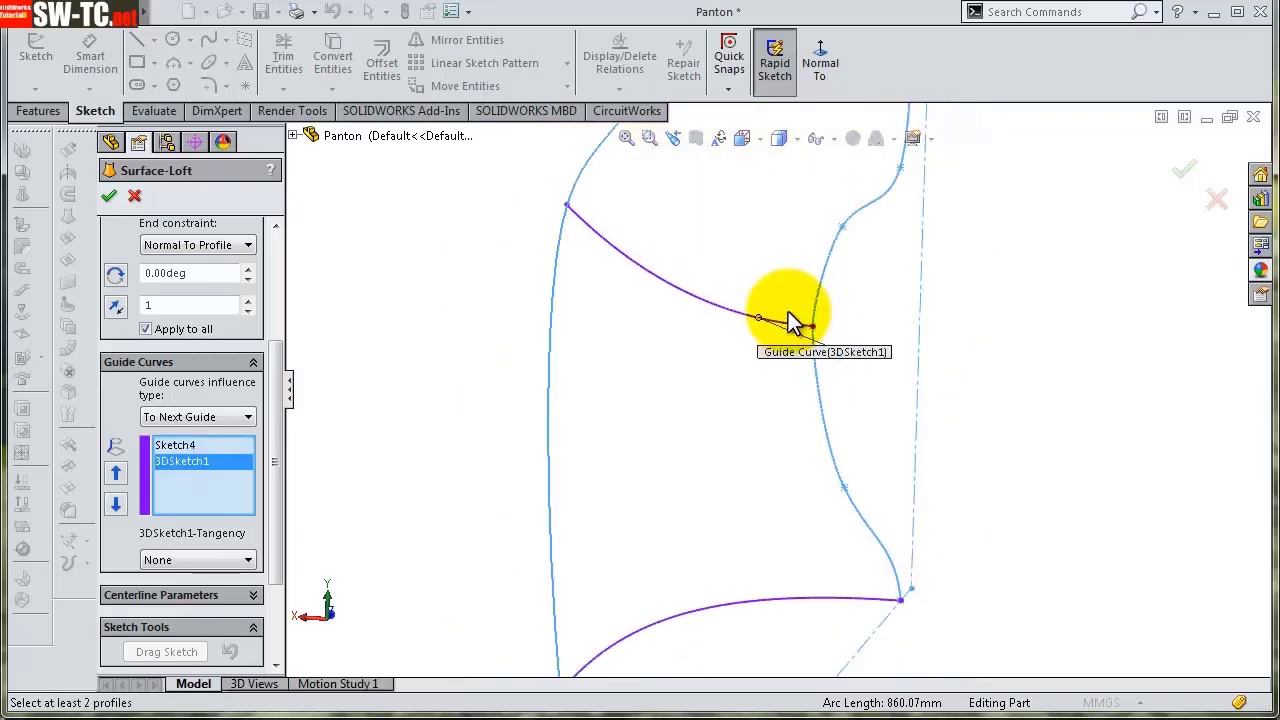
scroll(794, 340, up, 2)
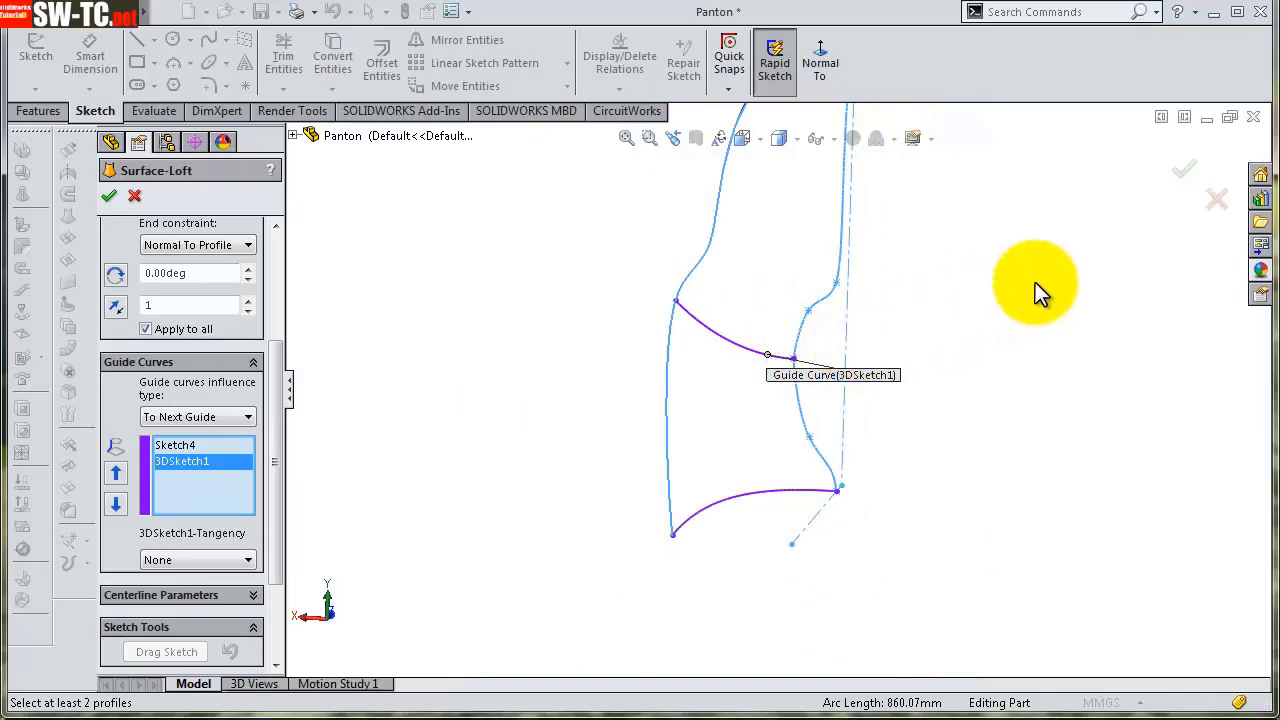
click(1183, 178)
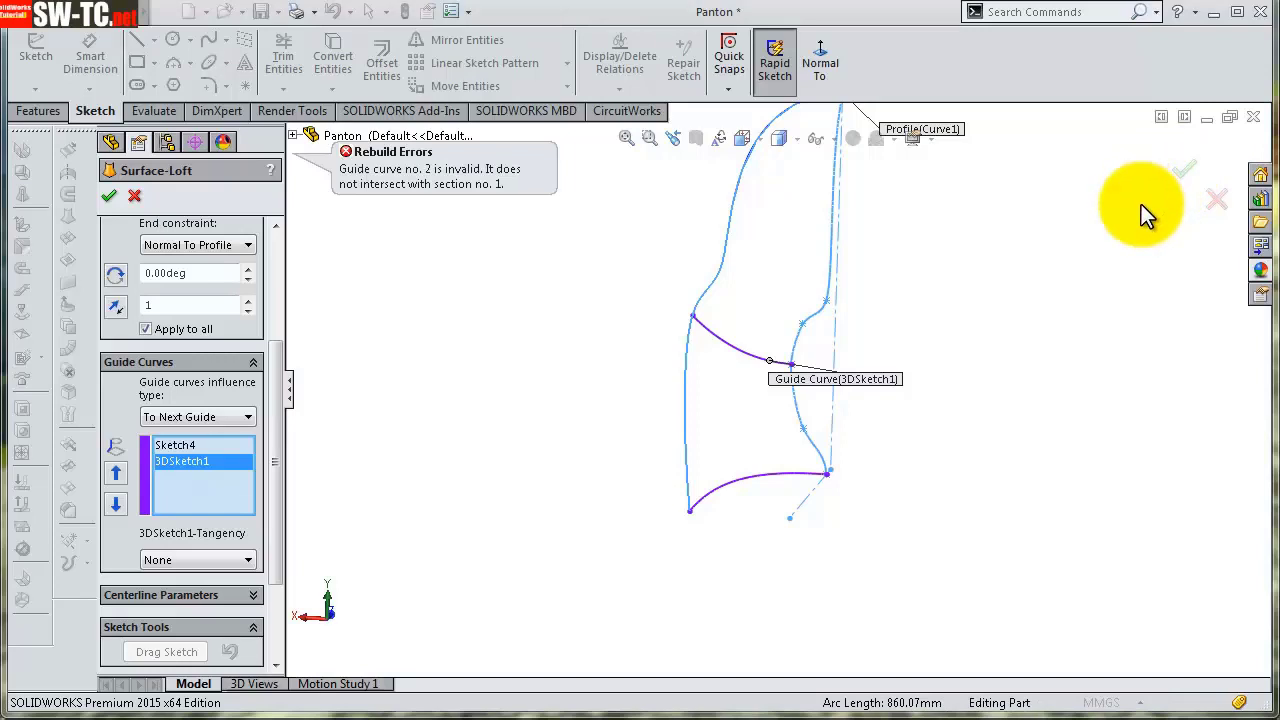
- Zoom in on the guide curve endpoint, then cancel the failed Surface-Loft
scroll(790, 364, down, 5)
scroll(750, 445, down, 3)
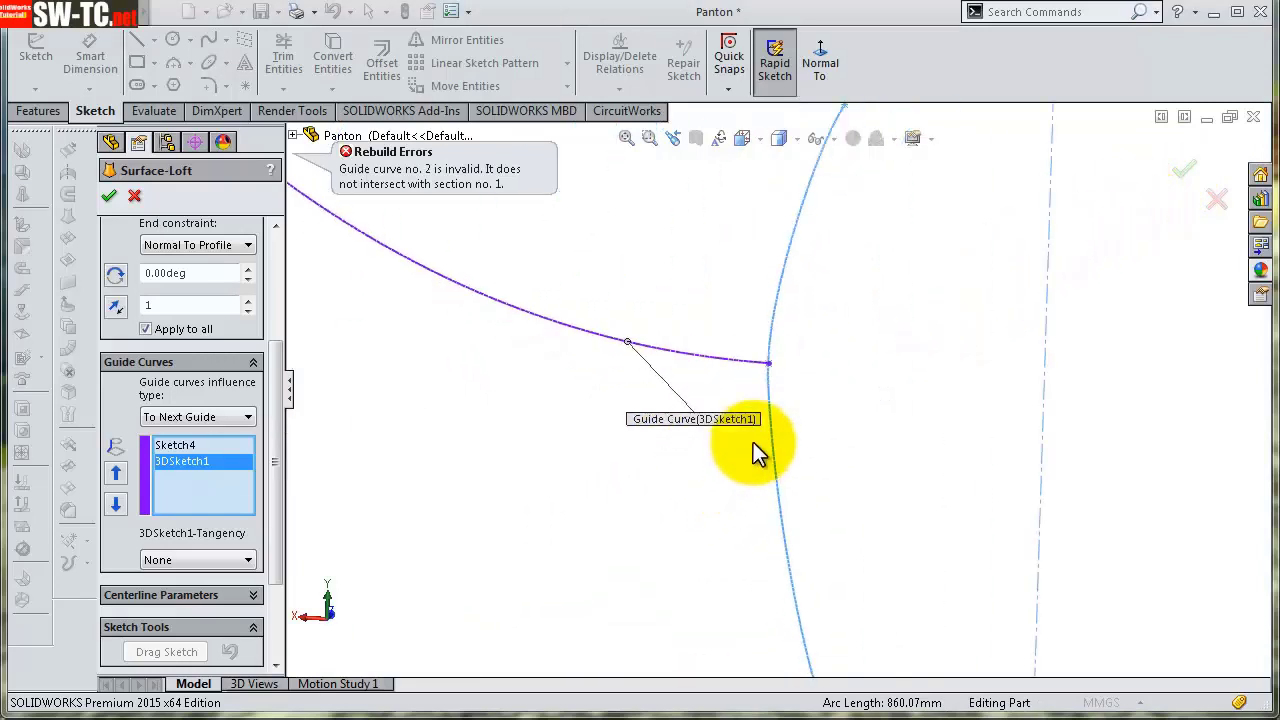
scroll(772, 360, down, 3)
scroll(772, 352, up, 1)
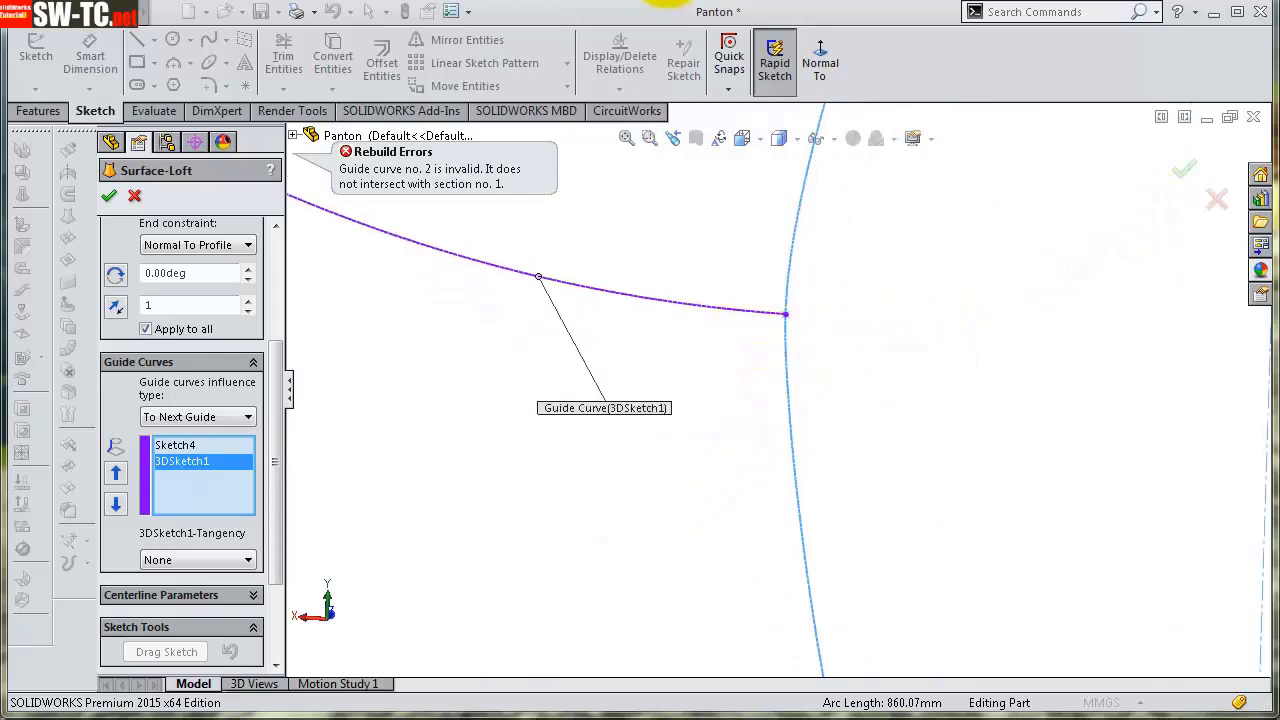
scroll(760, 390, up, 2)
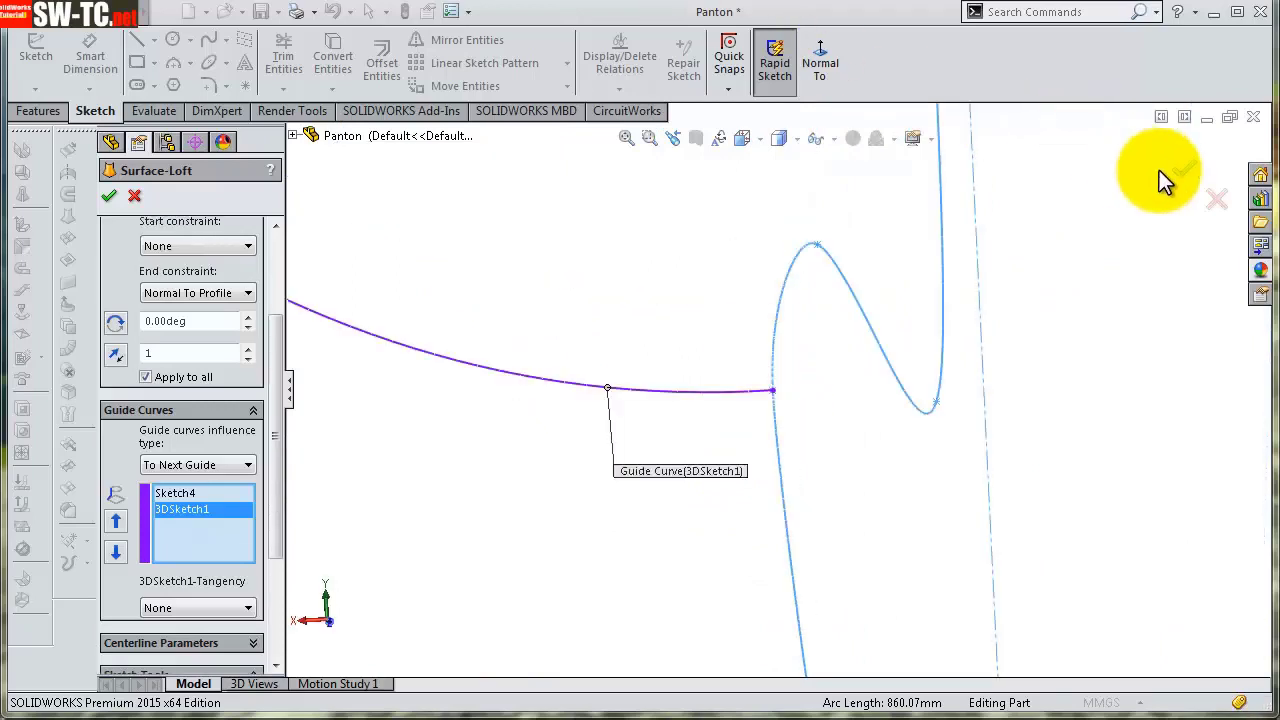
click(1215, 199)
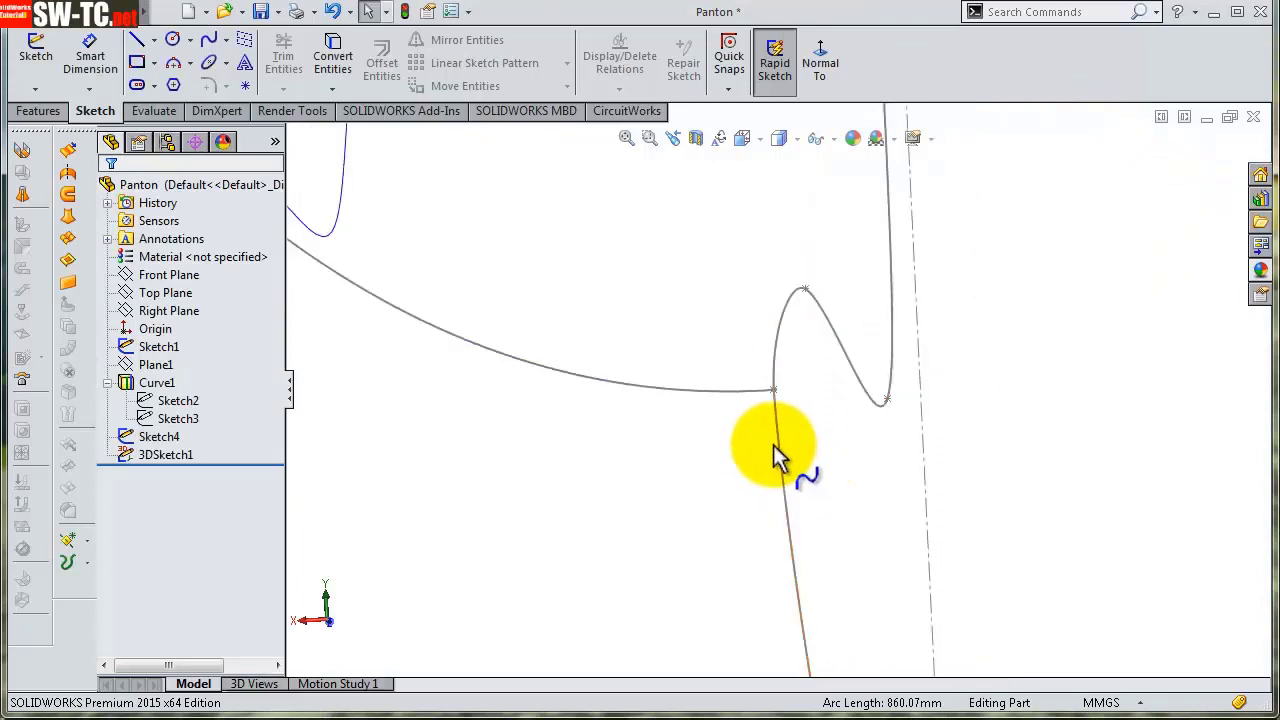
- Reopen 3DSketch1 for editing from the feature tree
click(150, 454)
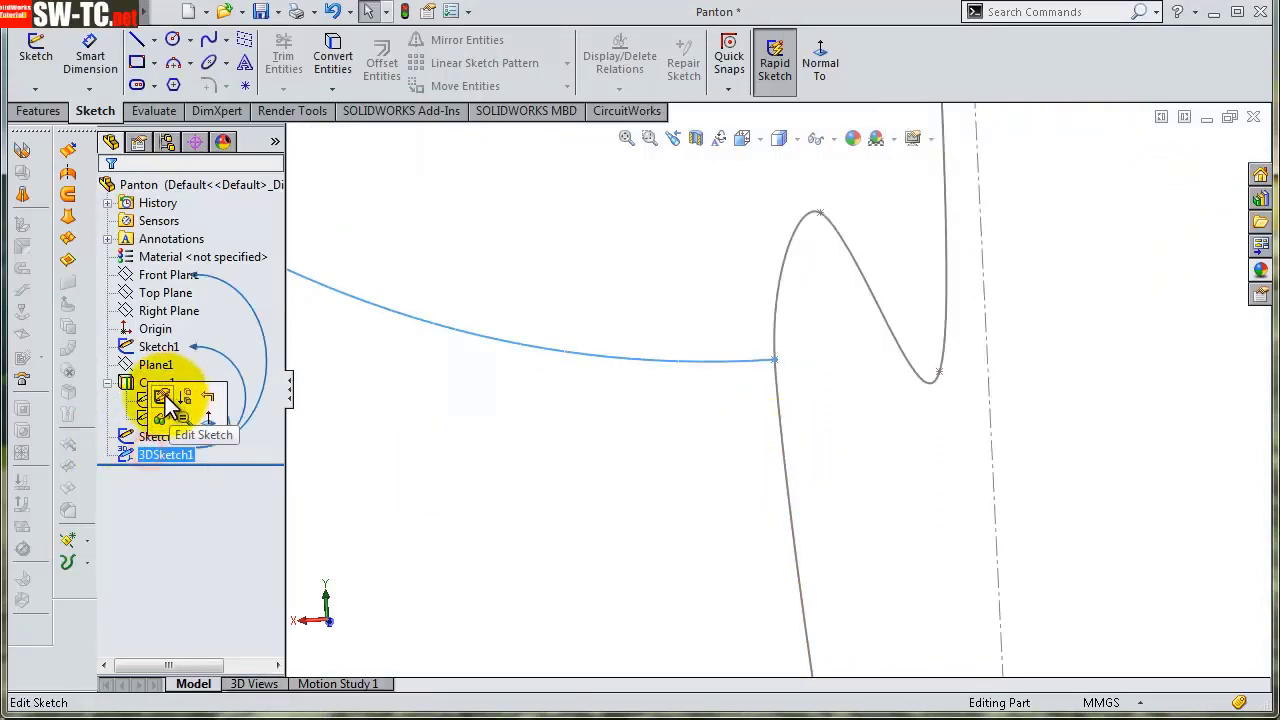
click(163, 405)
scroll(816, 343, down, 2)
scroll(880, 330, down, 2)
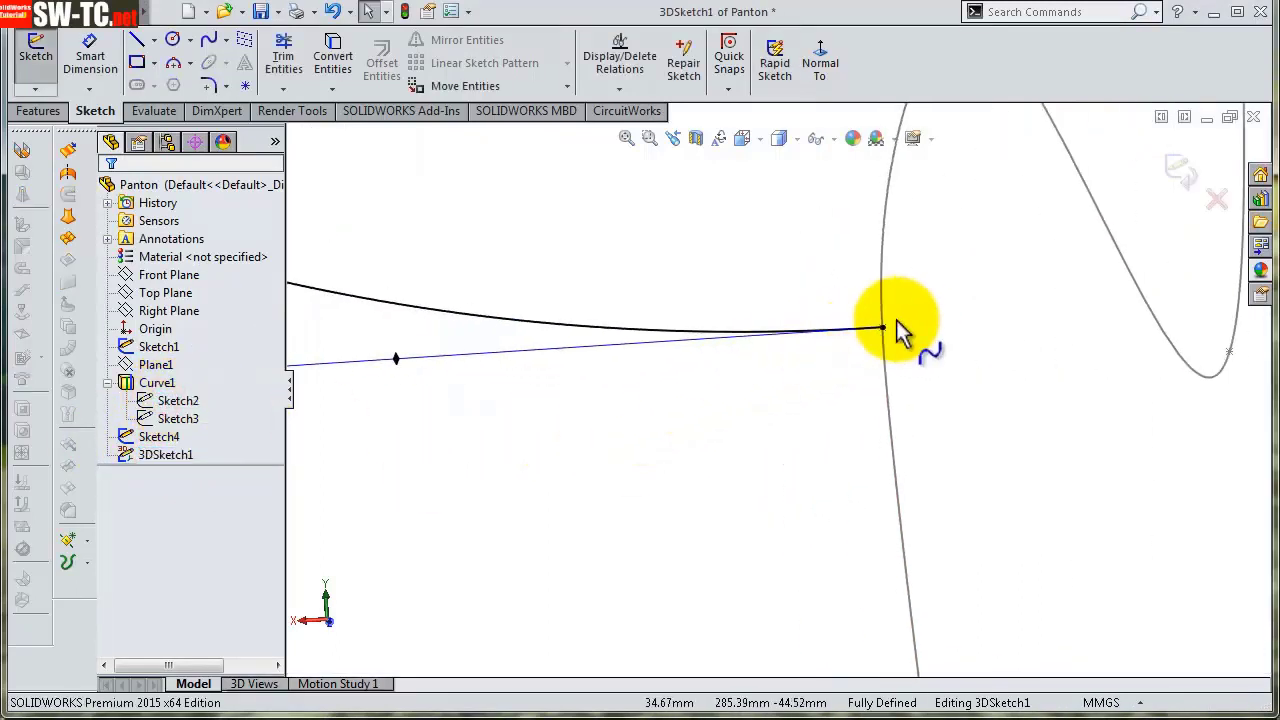
scroll(880, 340, down, 2)
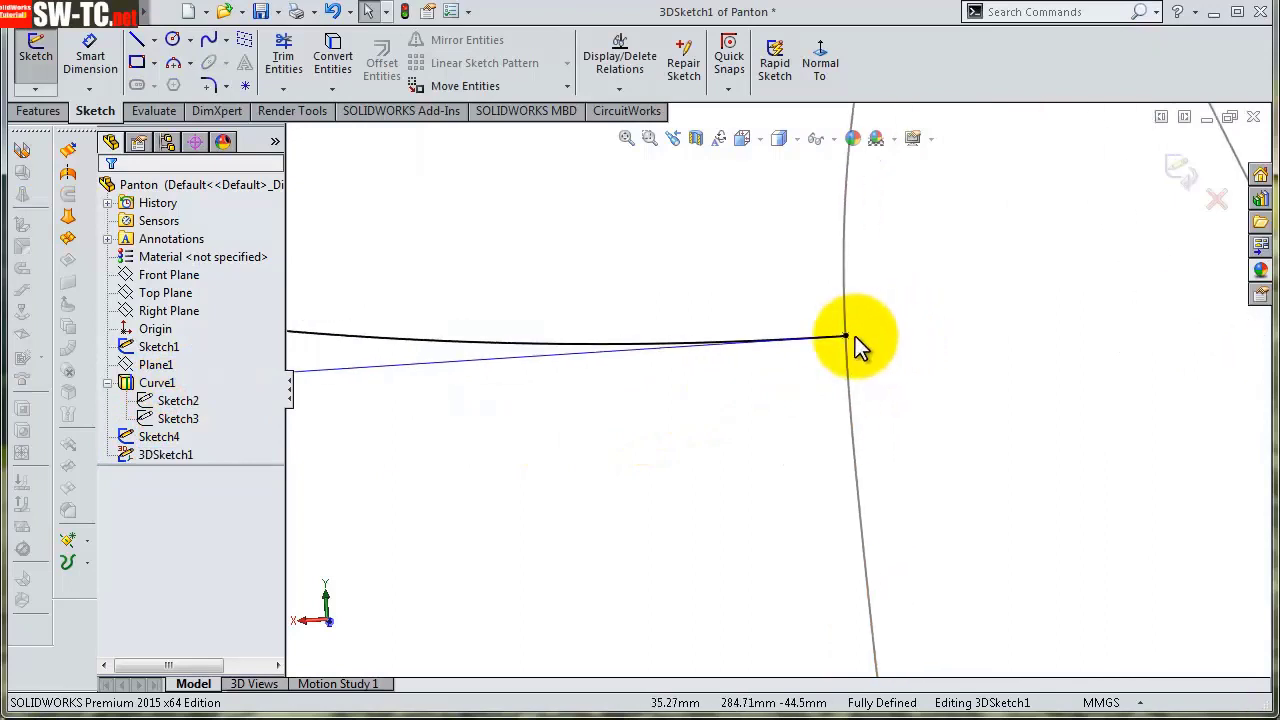
- Make the bridging spline's loose endpoint coincident with Sketch1's spline
click(845, 337)
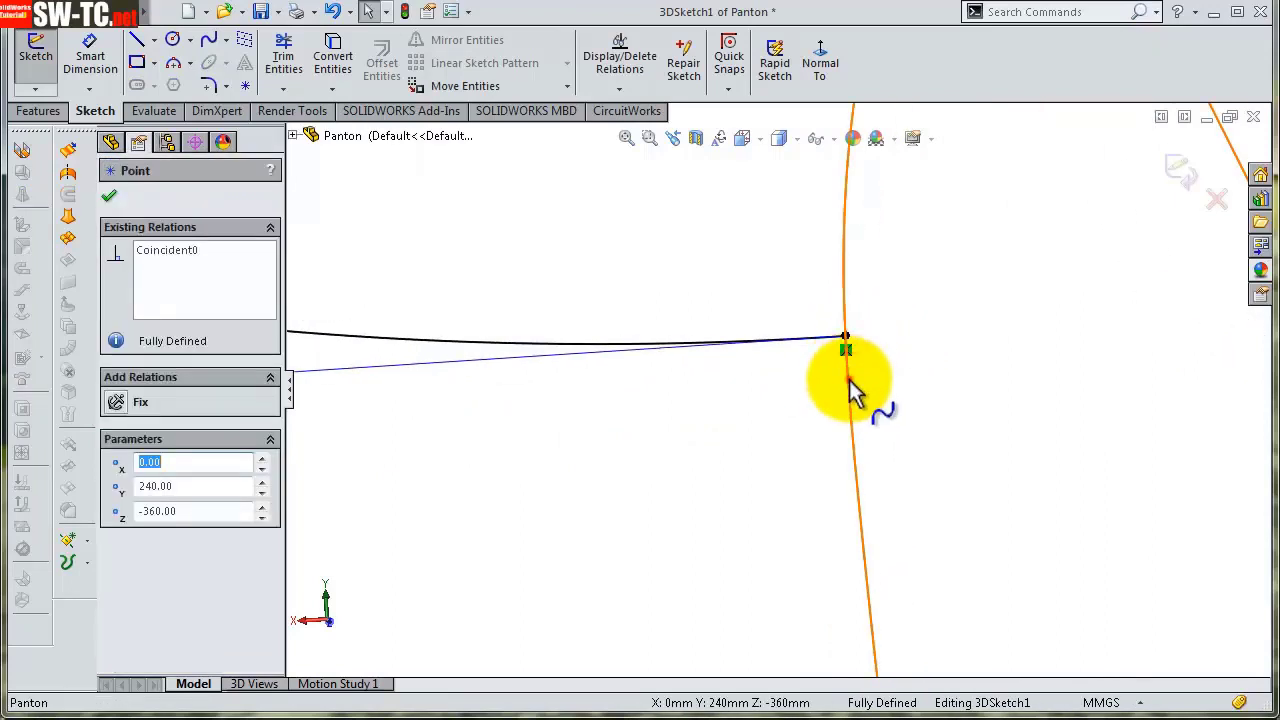
ctrl+click(849, 380)
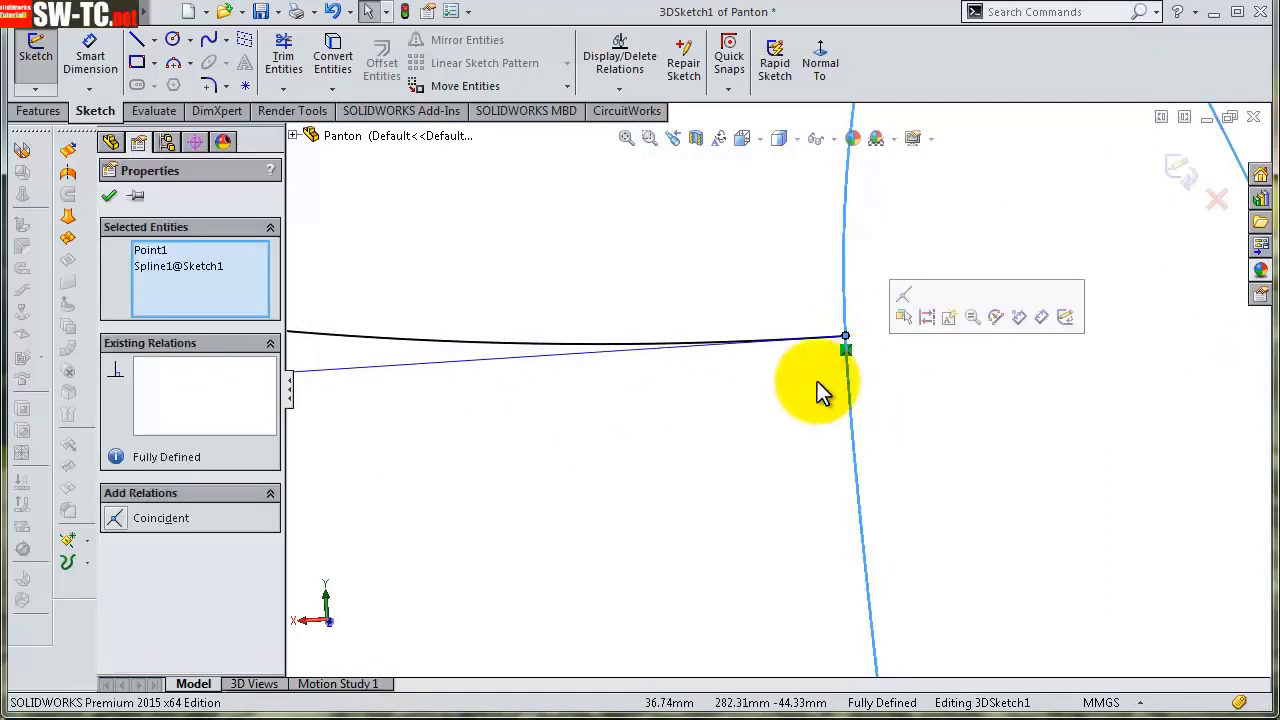
click(161, 520)
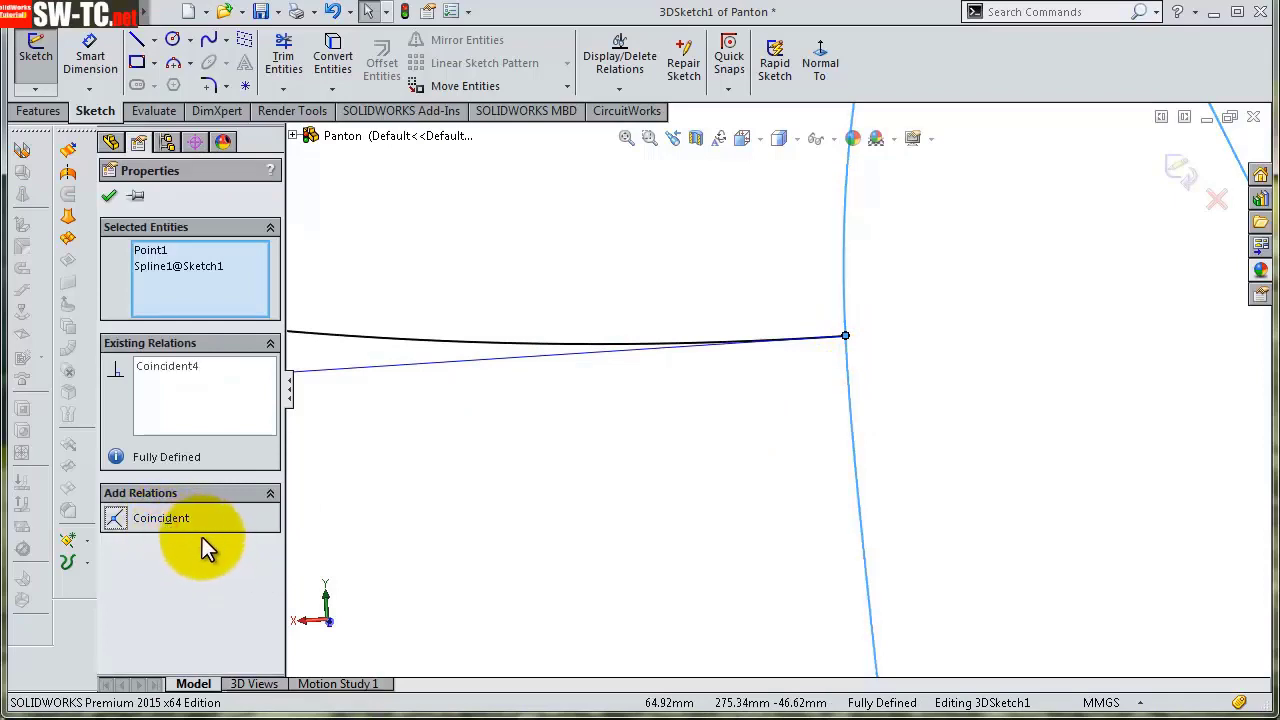
click(111, 198)
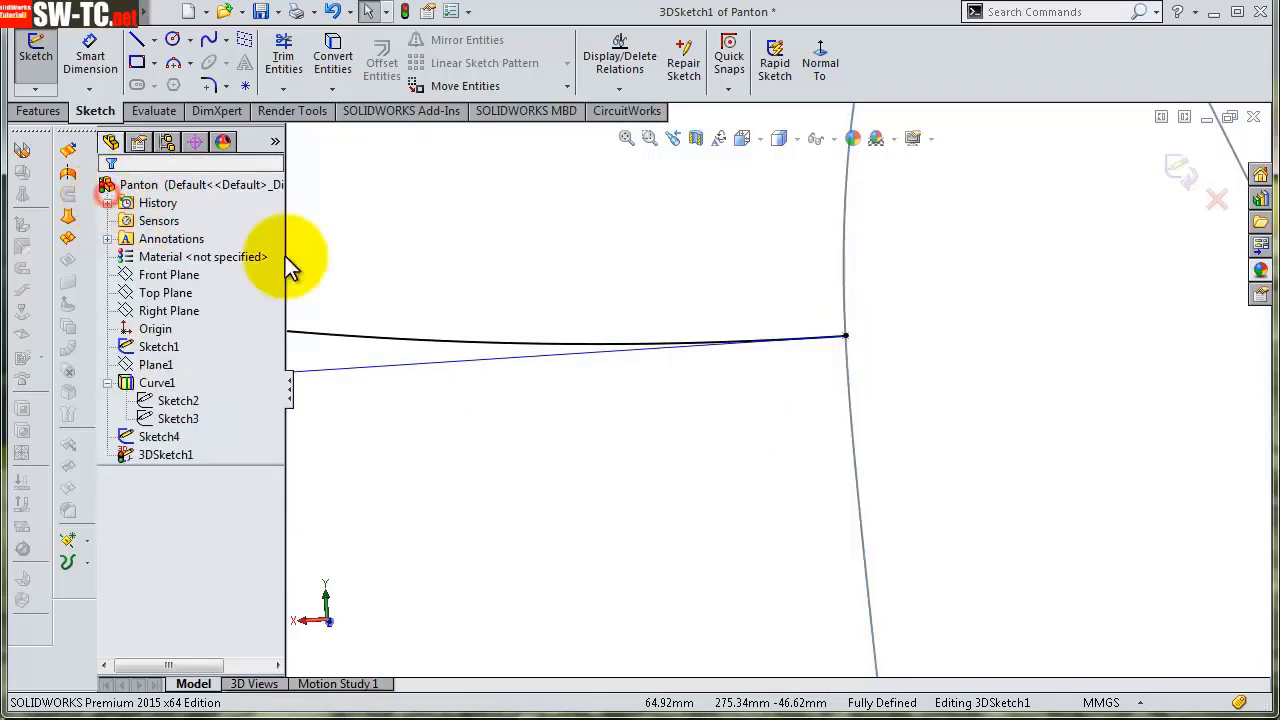
mouse_move(285, 258)
middle_down()
mouse_move(533, 303)
mouse_move(450, 315)
mouse_move(446, 293)
mouse_move(580, 263)
middle_up()
- Add a Coincident relation between the other endpoint and the edge, then delete the conflicting relations
click(562, 245)
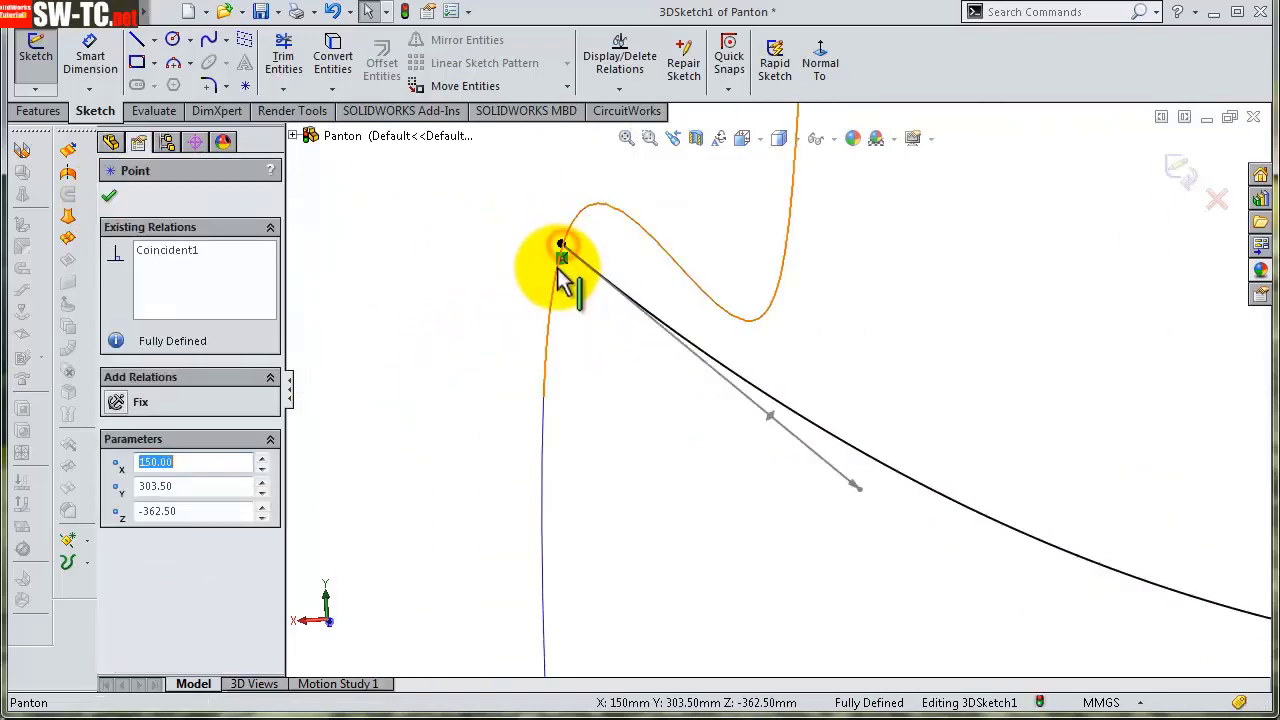
ctrl+click(555, 280)
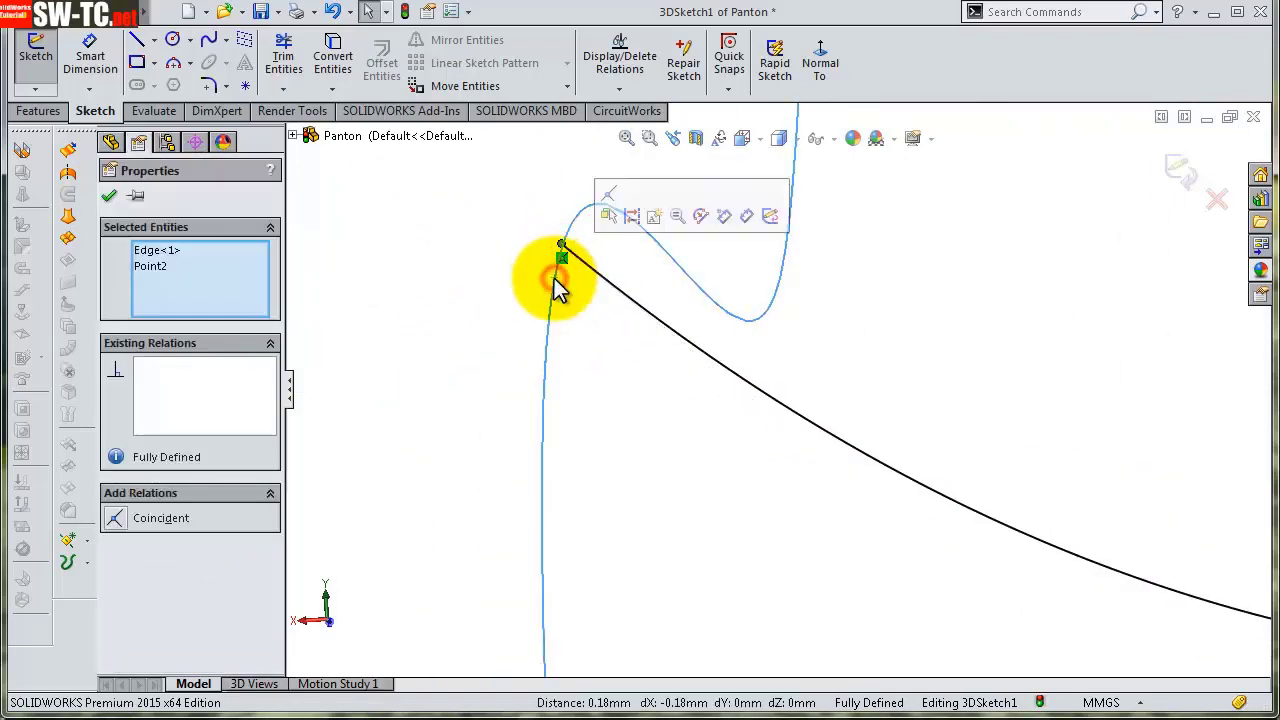
click(163, 518)
right_click(165, 430)
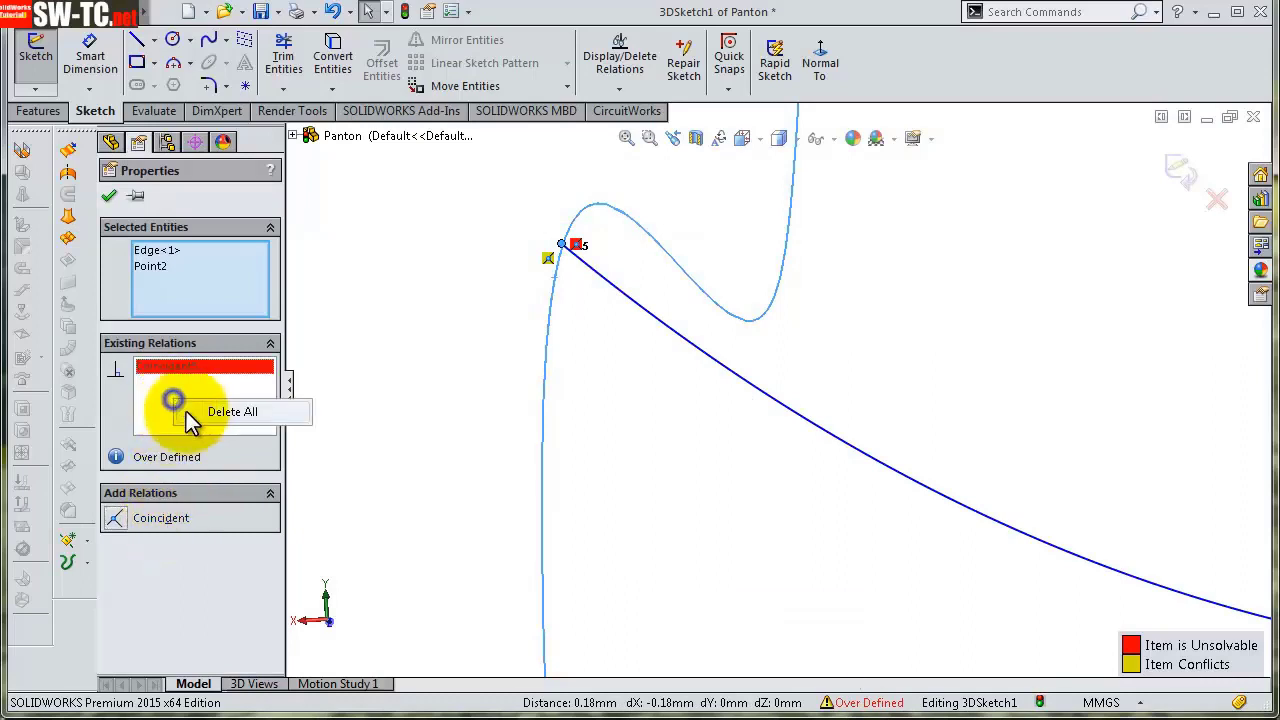
click(205, 410)
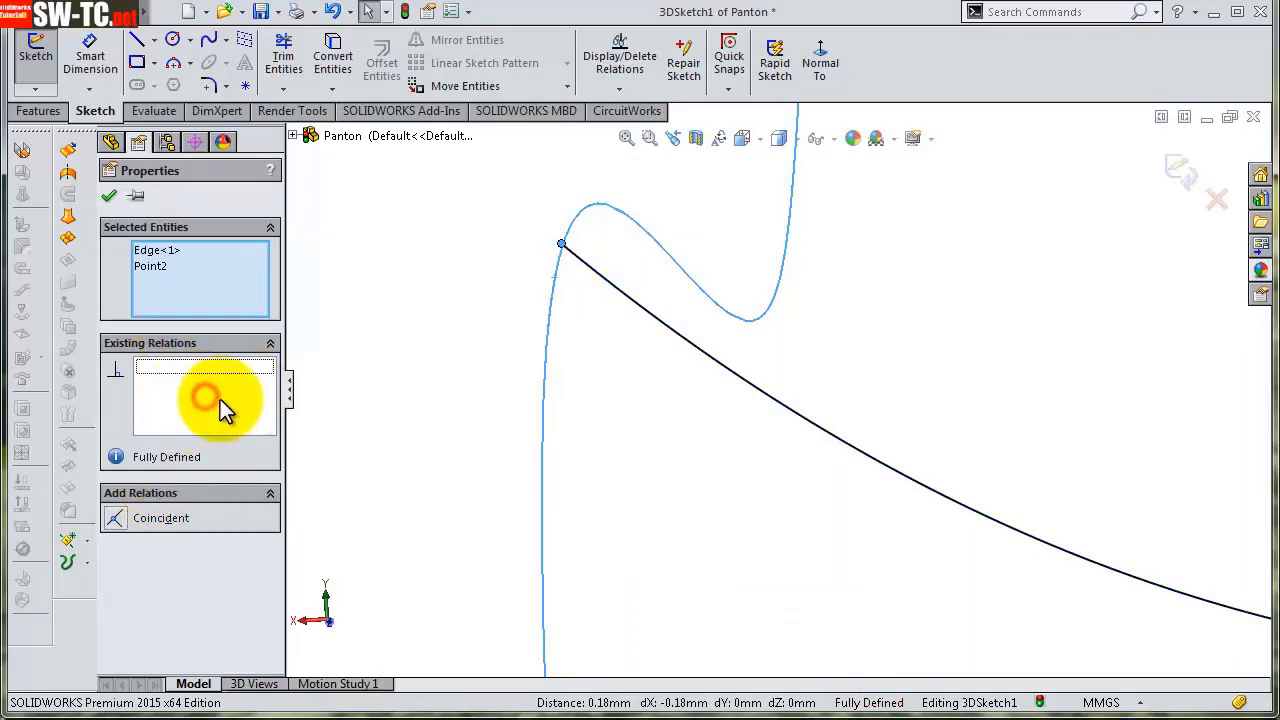
middle_drag(497, 283, 623, 286)
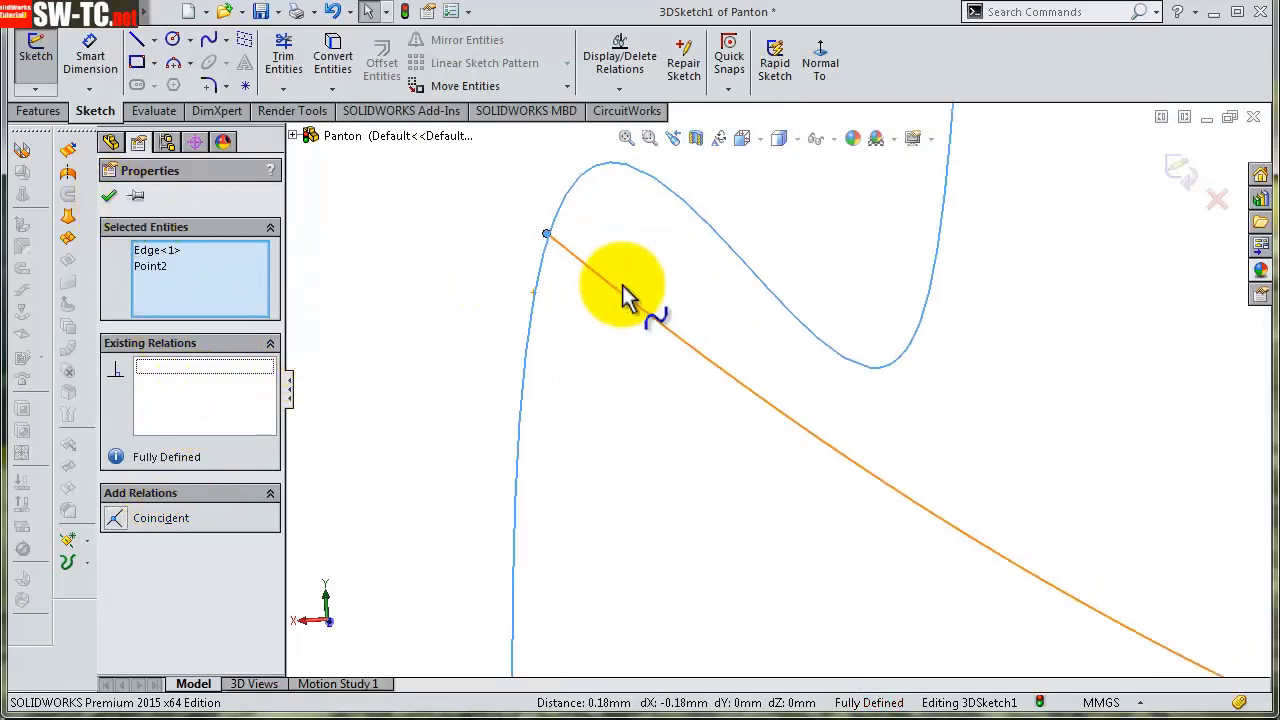
- Drag the endpoint free and re-add a Coincident relation with the curve edge
click(108, 197)
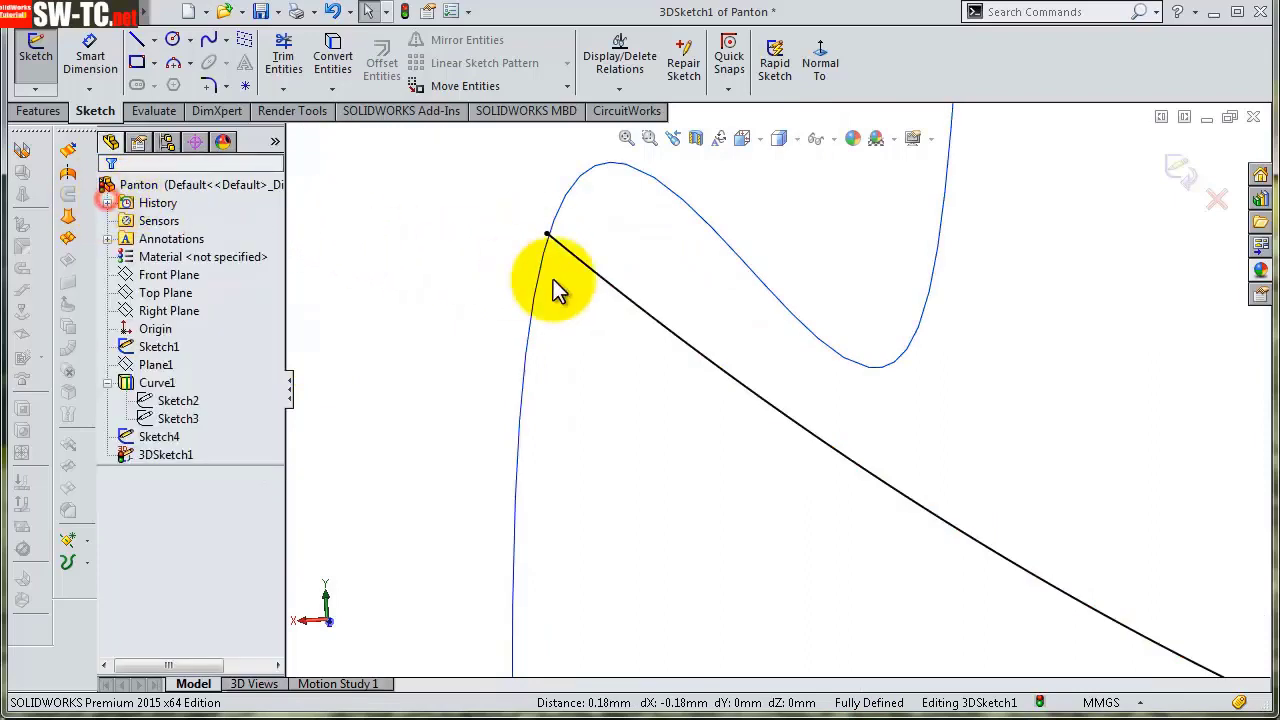
scroll(557, 285, down, 2)
scroll(591, 271, down, 2)
click(557, 218)
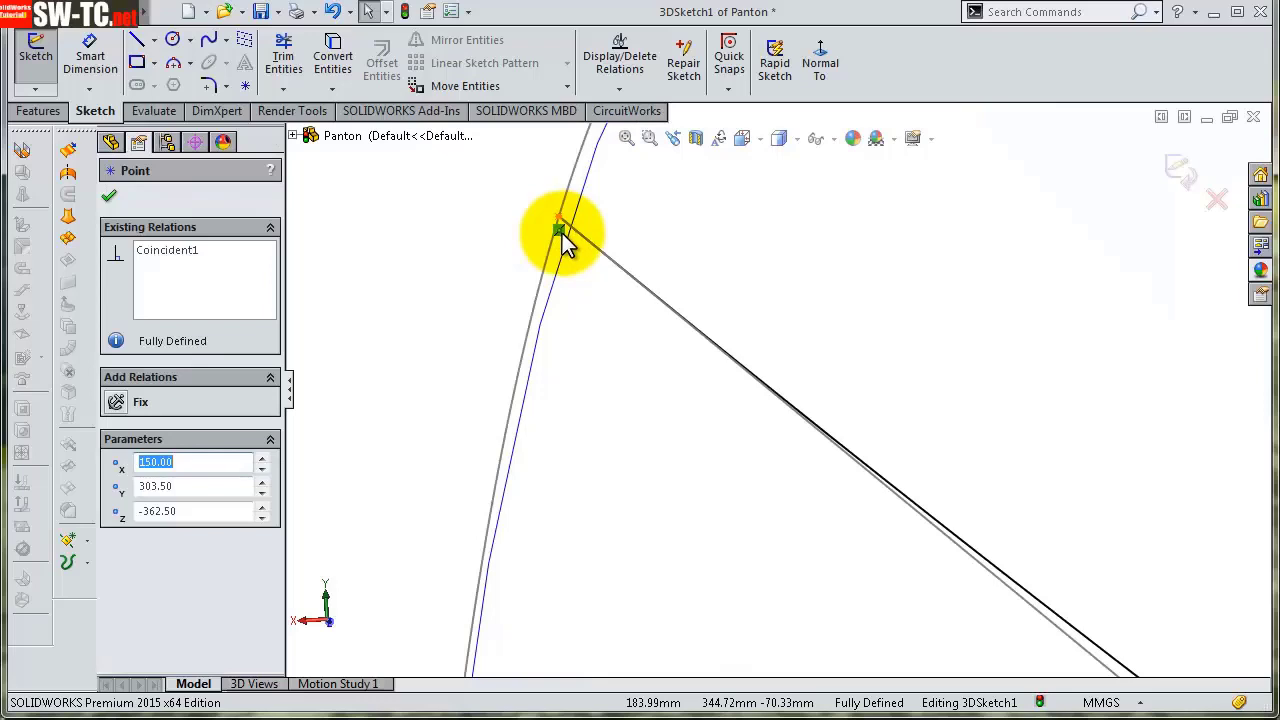
drag(560, 228, 562, 216)
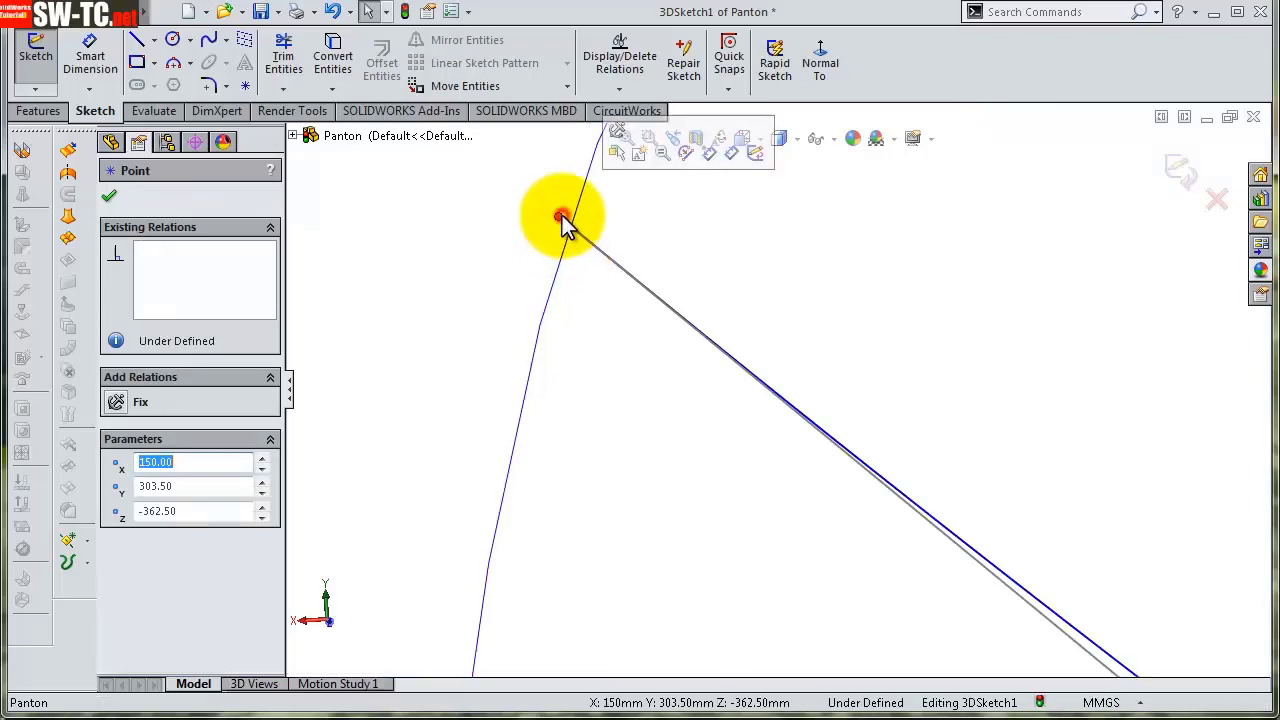
ctrl+click(574, 244)
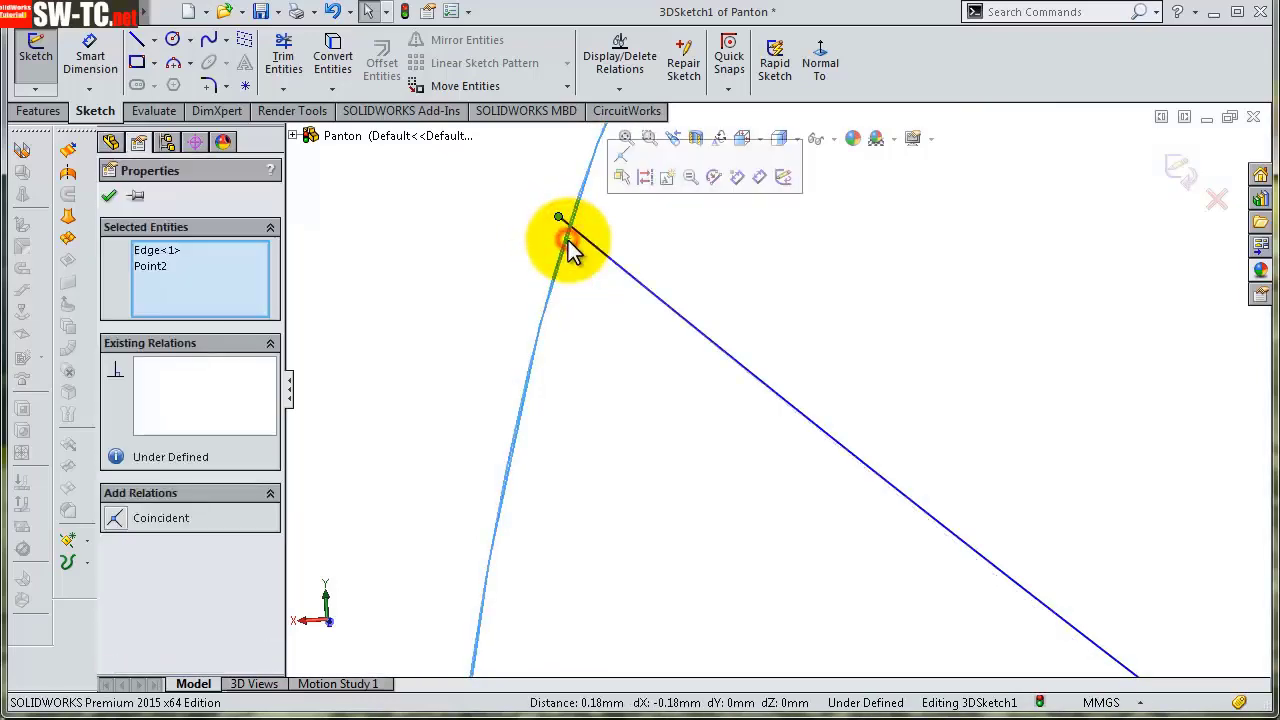
click(621, 160)
click(490, 306)
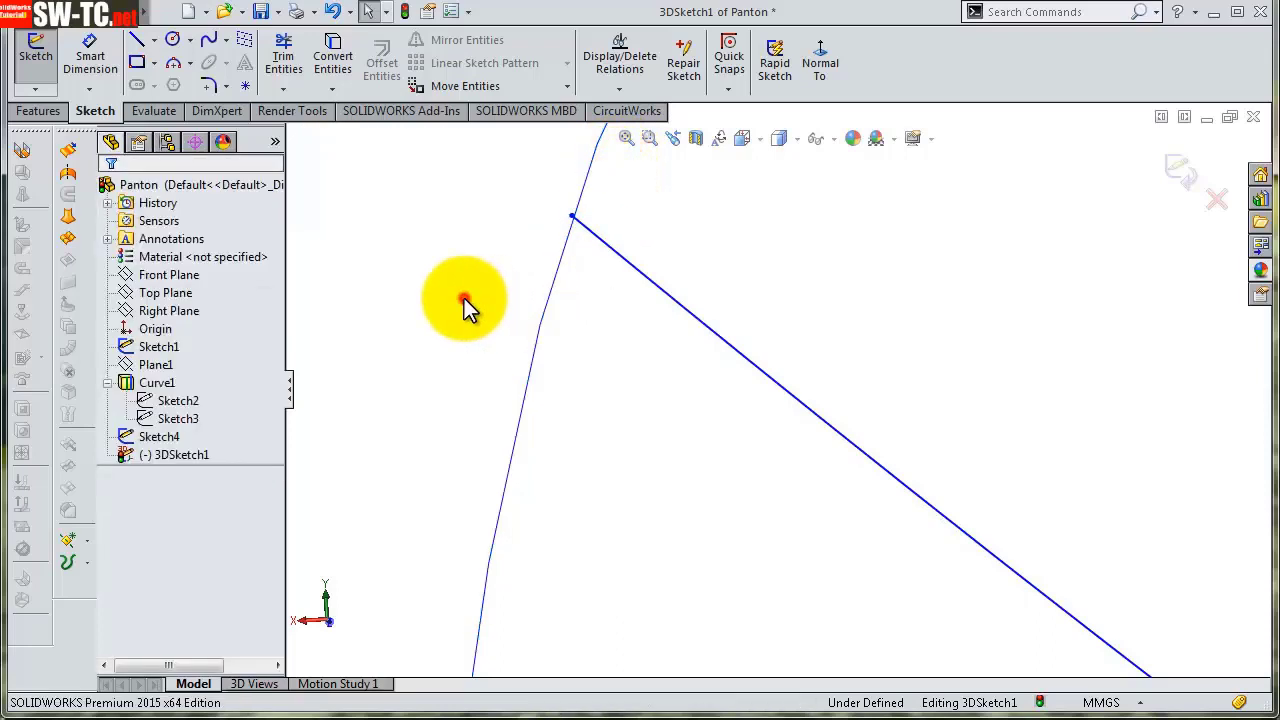
- Exit 3DSketch1 and orbit to view all the curves
scroll(514, 323, up, 2)
scroll(832, 469, up, 2)
mouse_move(832, 469)
middle_down()
mouse_move(953, 492)
mouse_move(984, 482)
middle_up()
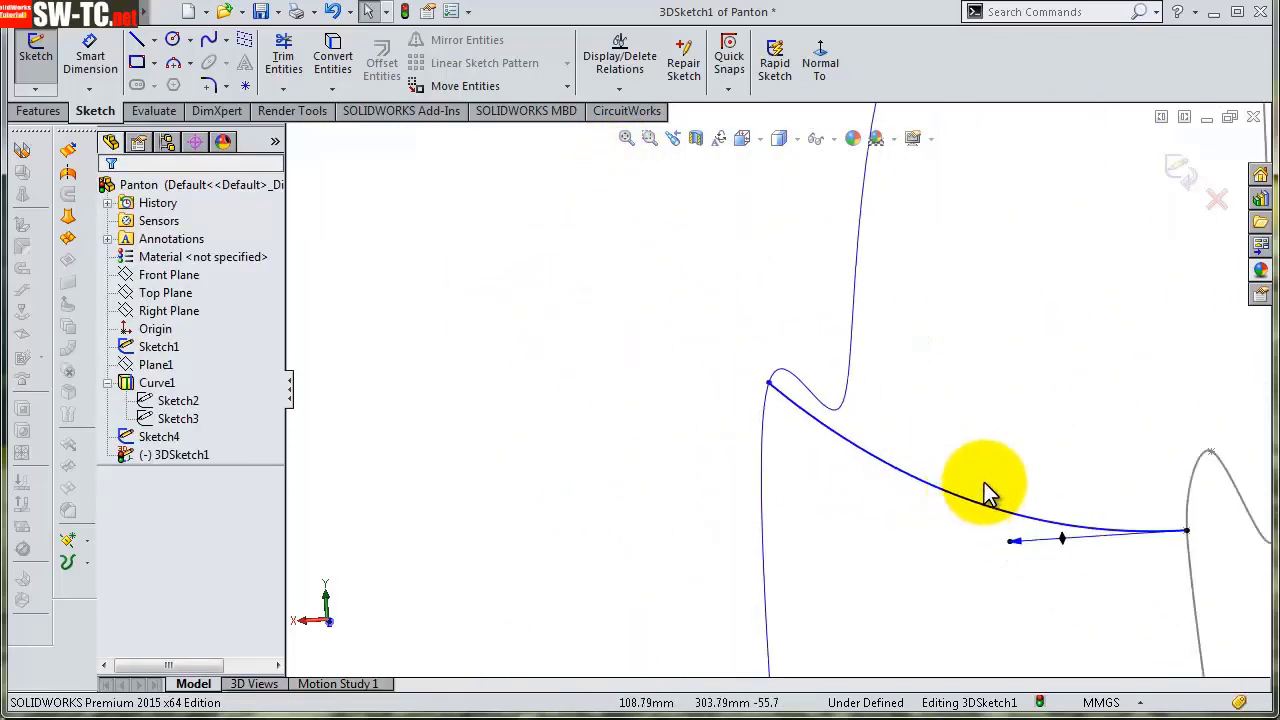
click(1187, 184)
mouse_move(1147, 305)
middle_down()
mouse_move(1135, 377)
mouse_move(1000, 405)
middle_up()
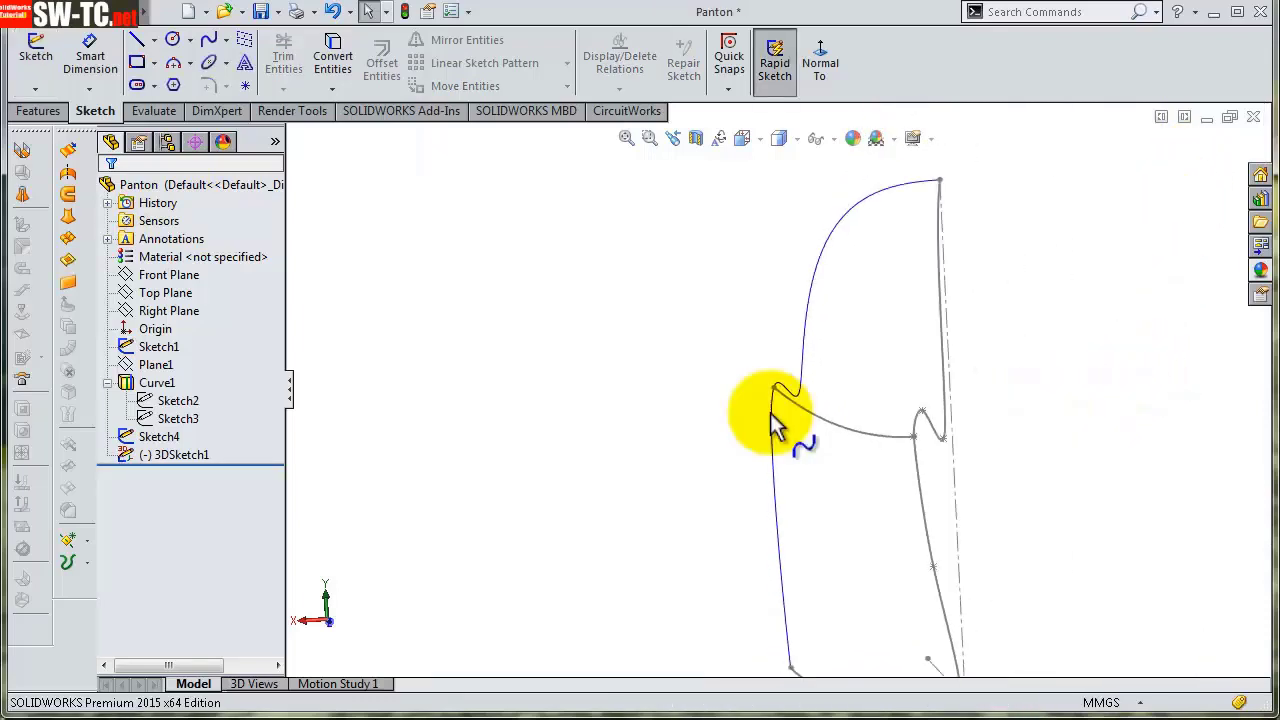
- Start a lofted surface on Curve1 and Sketch1 with end constraint Normal To Profile
click(68, 218)
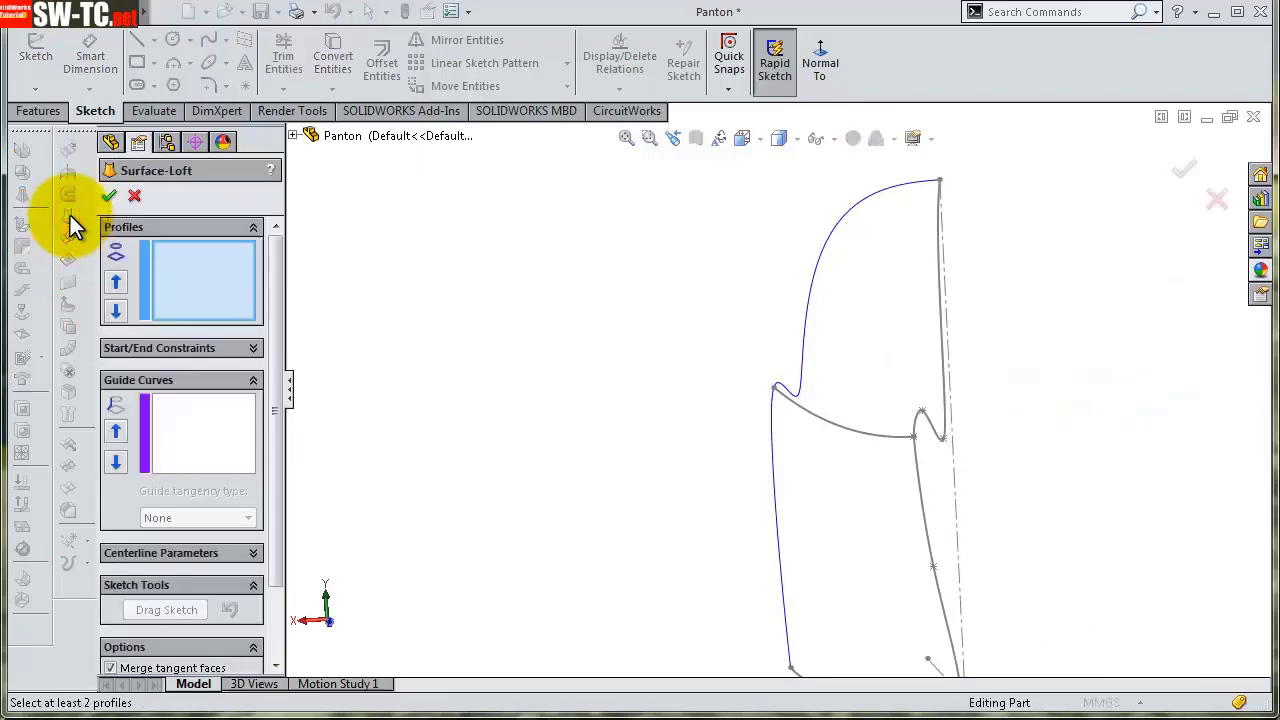
click(848, 234)
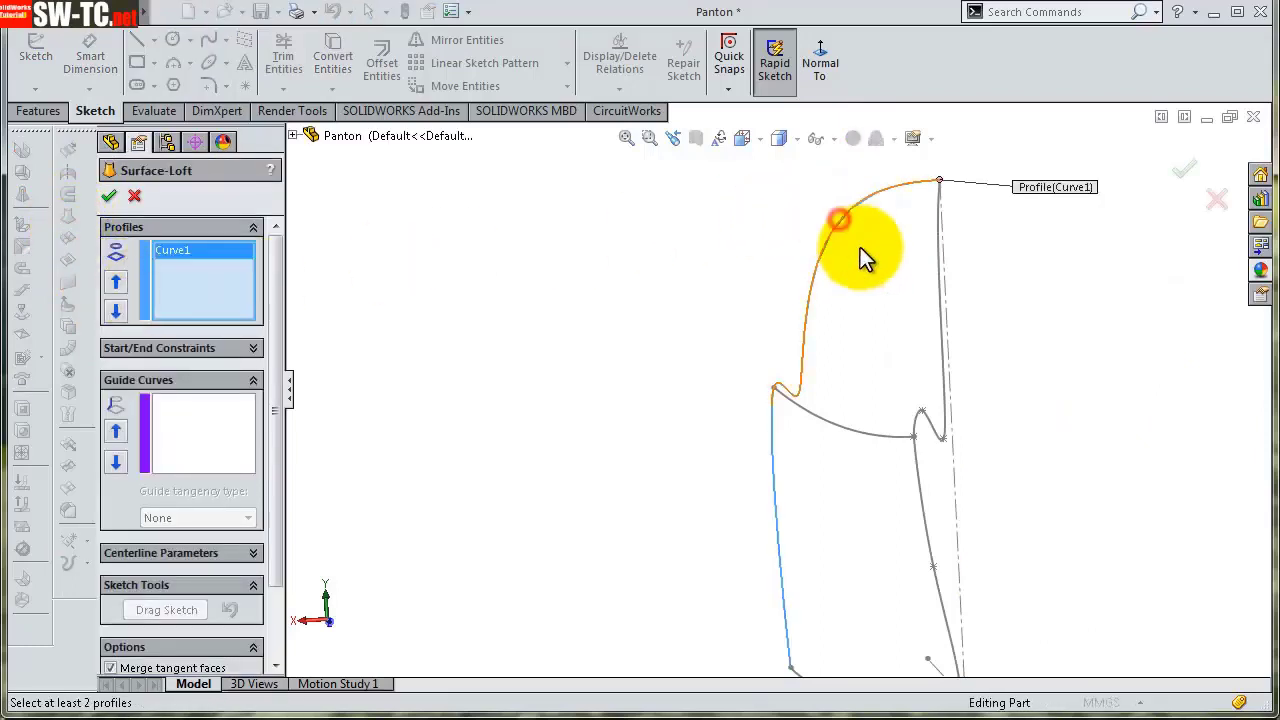
click(939, 291)
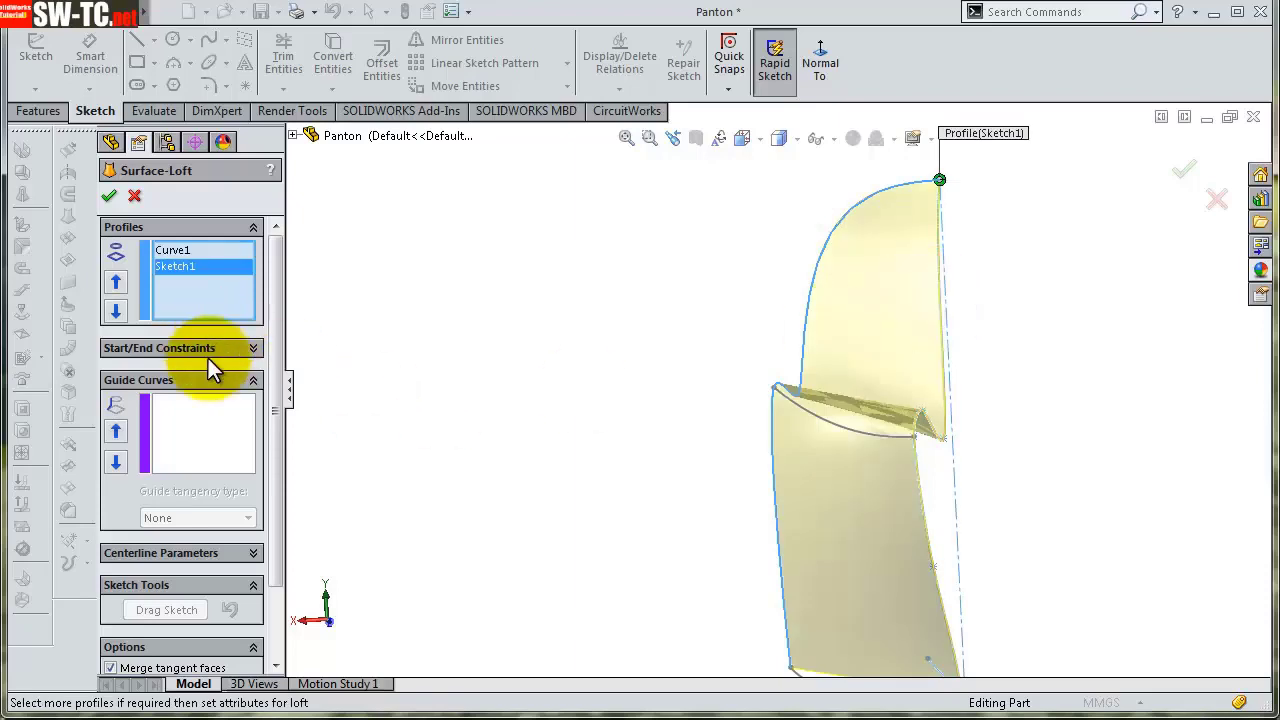
click(253, 348)
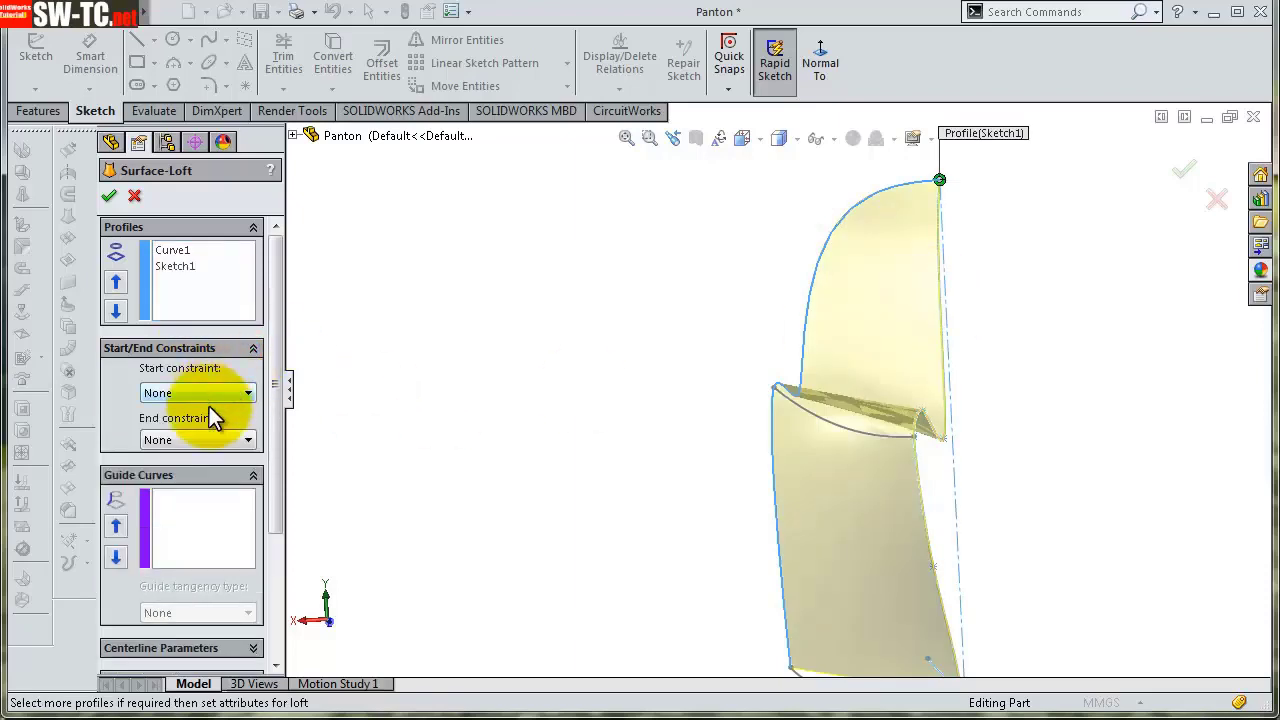
click(205, 440)
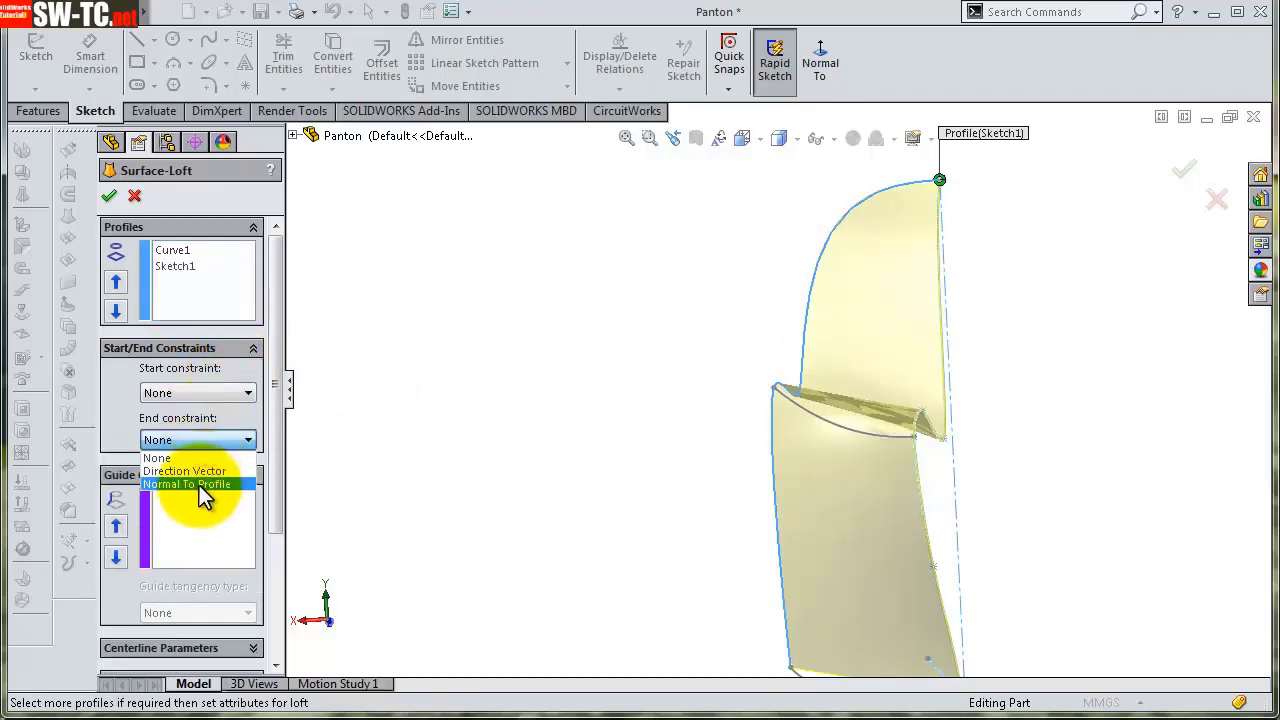
click(199, 485)
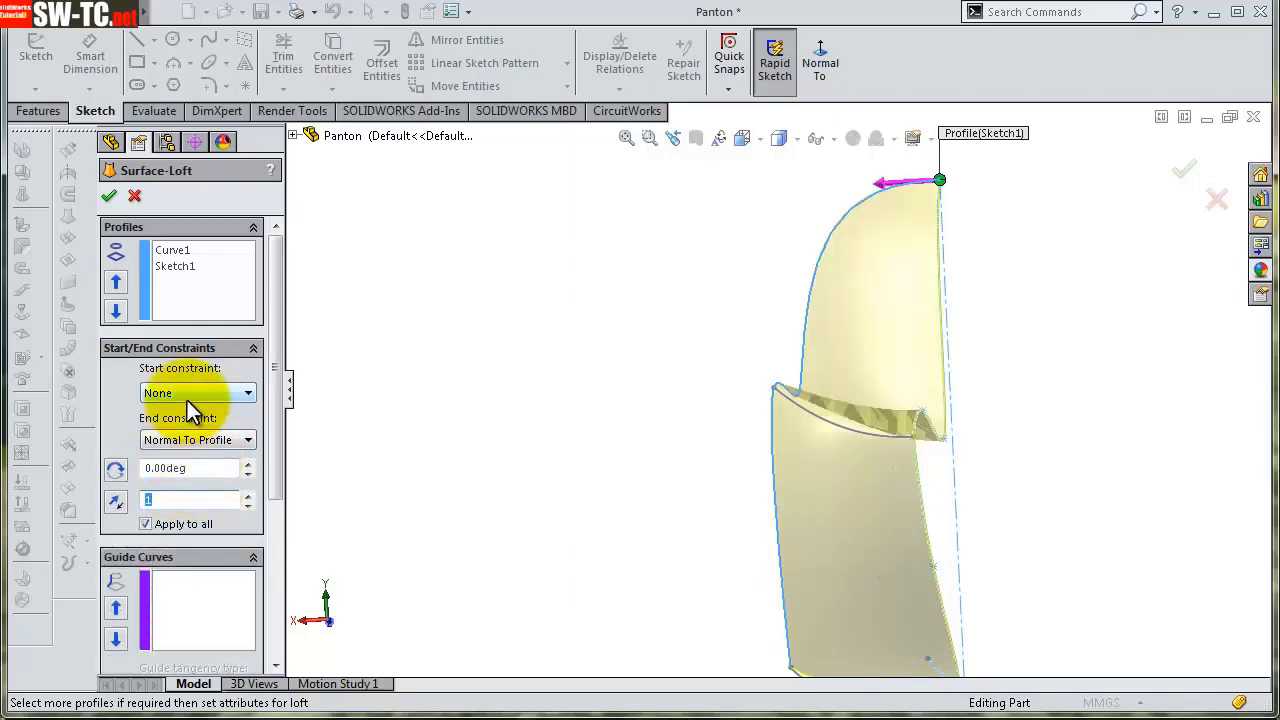
- Add 3DSketch1 and Sketch4 as the loft's guide curves
drag(279, 400, 286, 486)
click(186, 440)
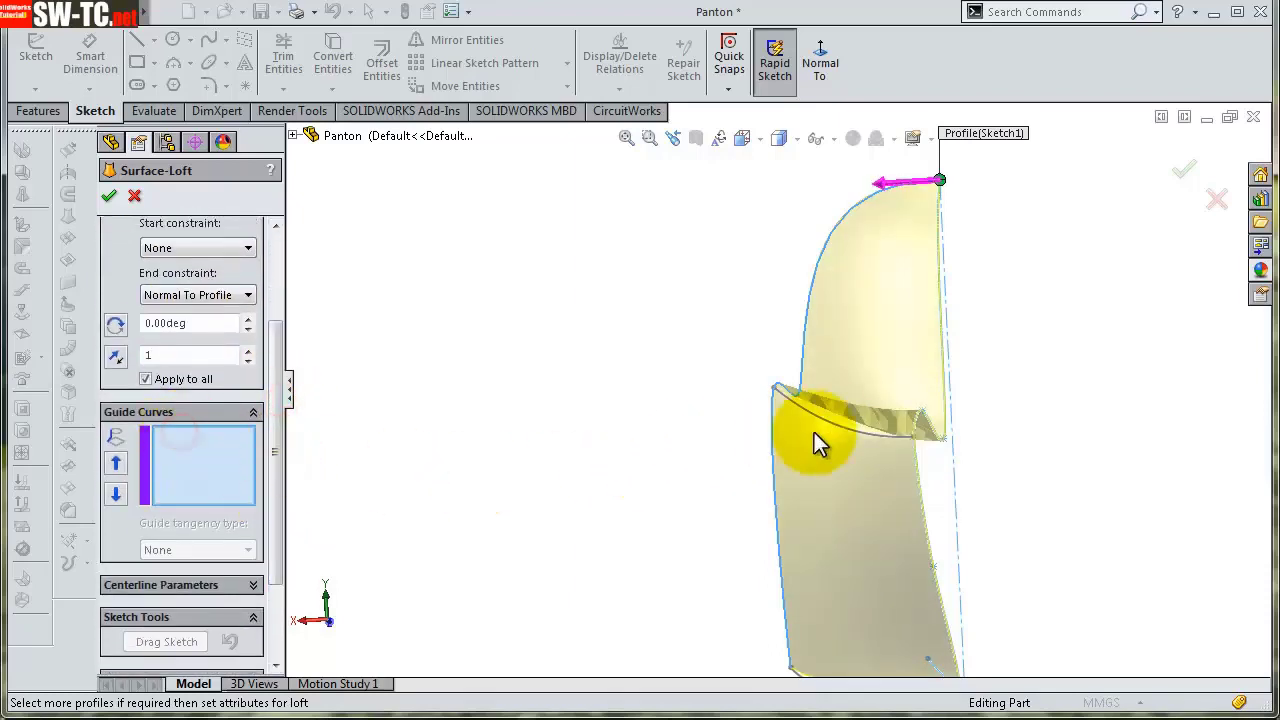
click(838, 440)
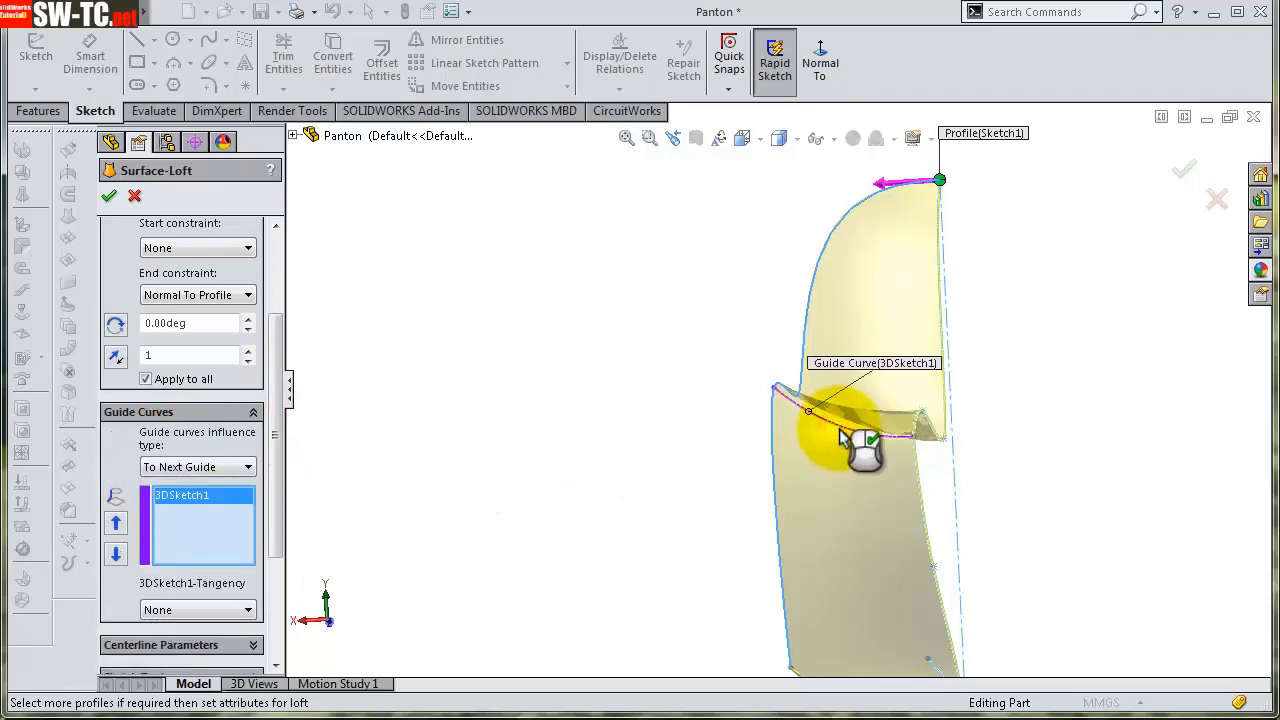
middle_drag(871, 508, 800, 550)
scroll(800, 540, down, 5)
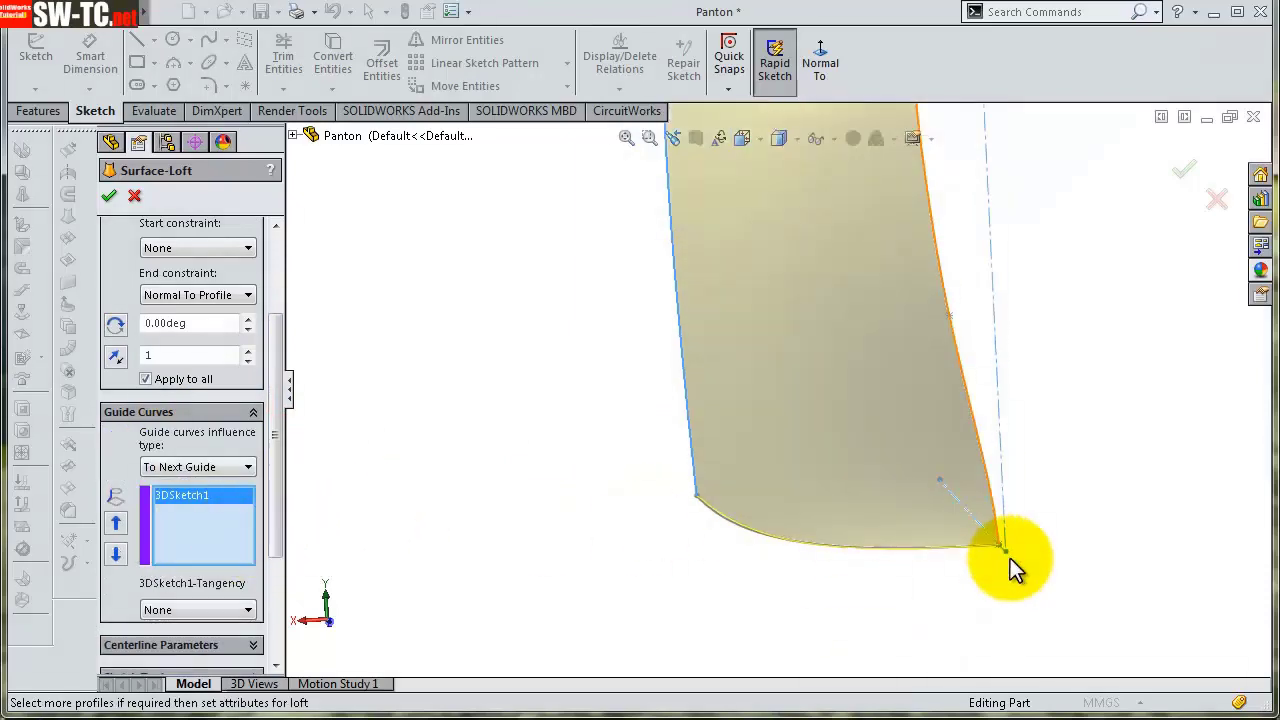
scroll(1008, 563, down, 1)
scroll(1008, 563, down, 1)
mouse_move(660, 515)
middle_down()
mouse_move(735, 522)
mouse_move(740, 534)
mouse_move(709, 524)
middle_up()
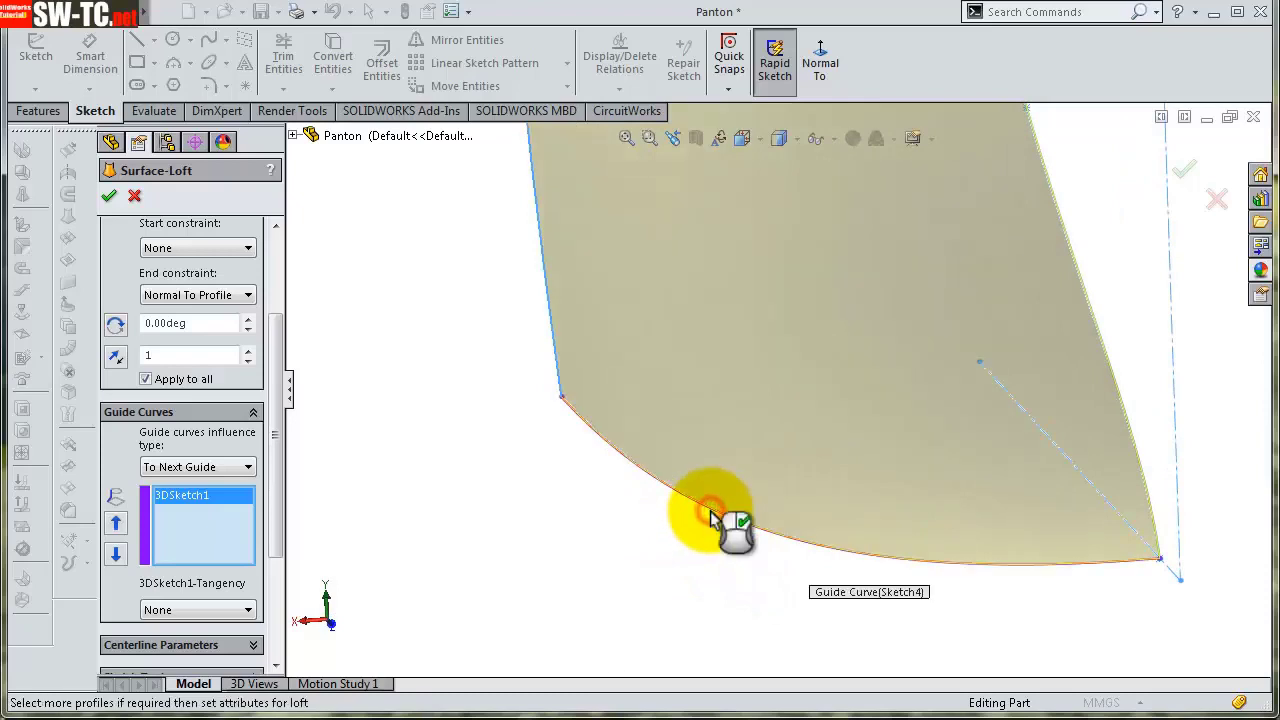
click(713, 522)
- Confirm the loft to create Surface-Loft3 and view the chair surface
scroll(892, 480, up, 4)
mouse_move(896, 372)
middle_down()
mouse_move(929, 286)
mouse_move(957, 349)
mouse_move(943, 366)
mouse_move(958, 362)
mouse_move(914, 329)
mouse_move(943, 343)
middle_up()
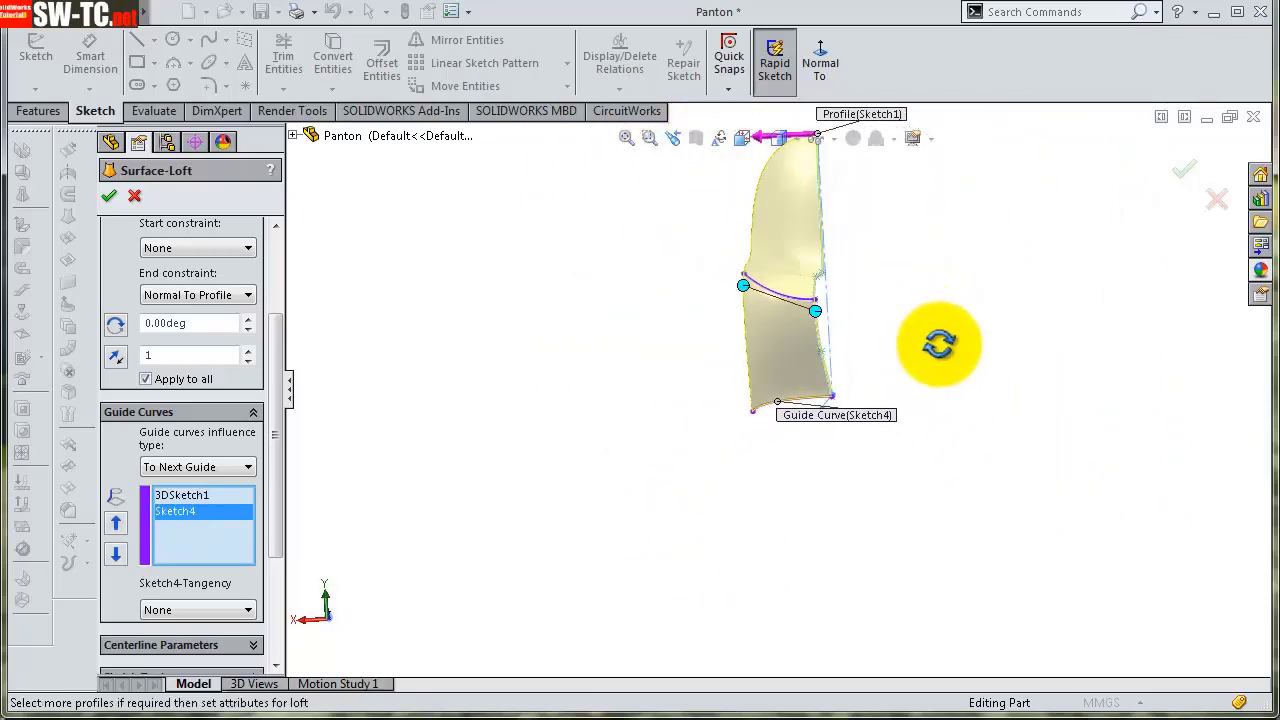
scroll(899, 240, up, 2)
click(1182, 171)
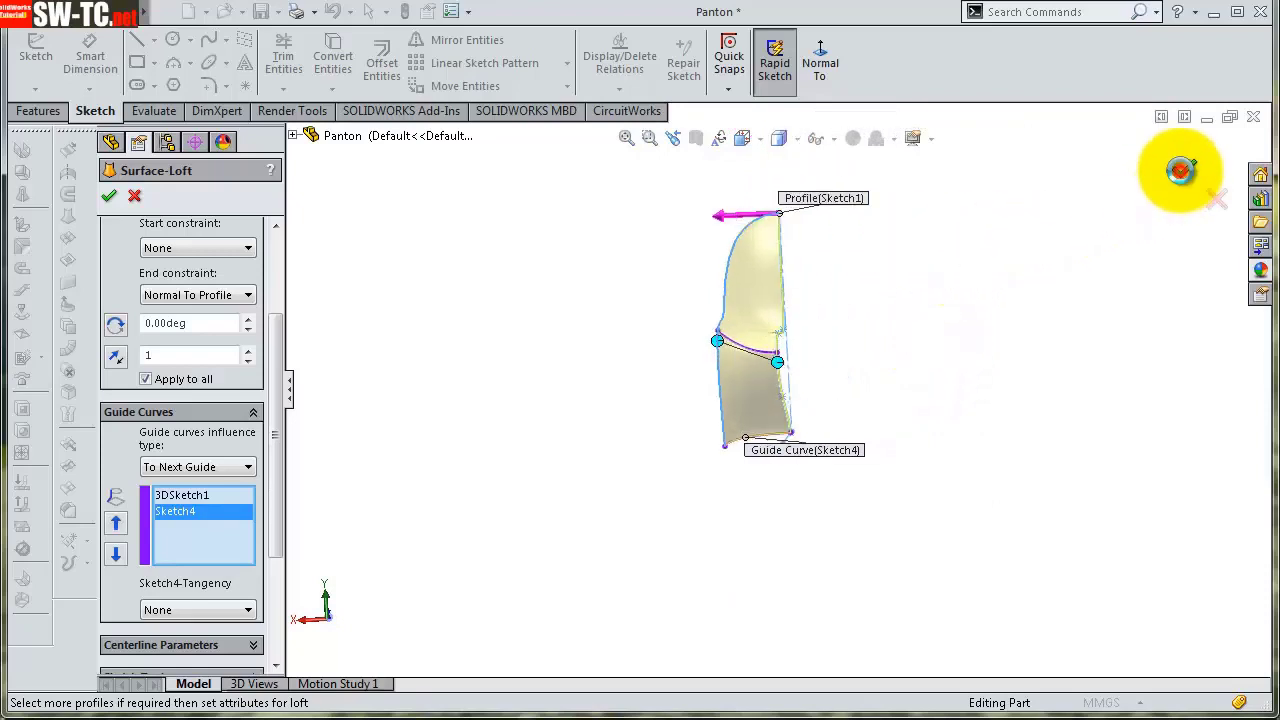
mouse_move(989, 279)
middle_down()
mouse_move(943, 271)
mouse_move(857, 297)
mouse_move(927, 283)
mouse_move(971, 374)
mouse_move(951, 251)
mouse_move(814, 286)
mouse_move(363, 309)
mouse_move(686, 8)
middle_up()
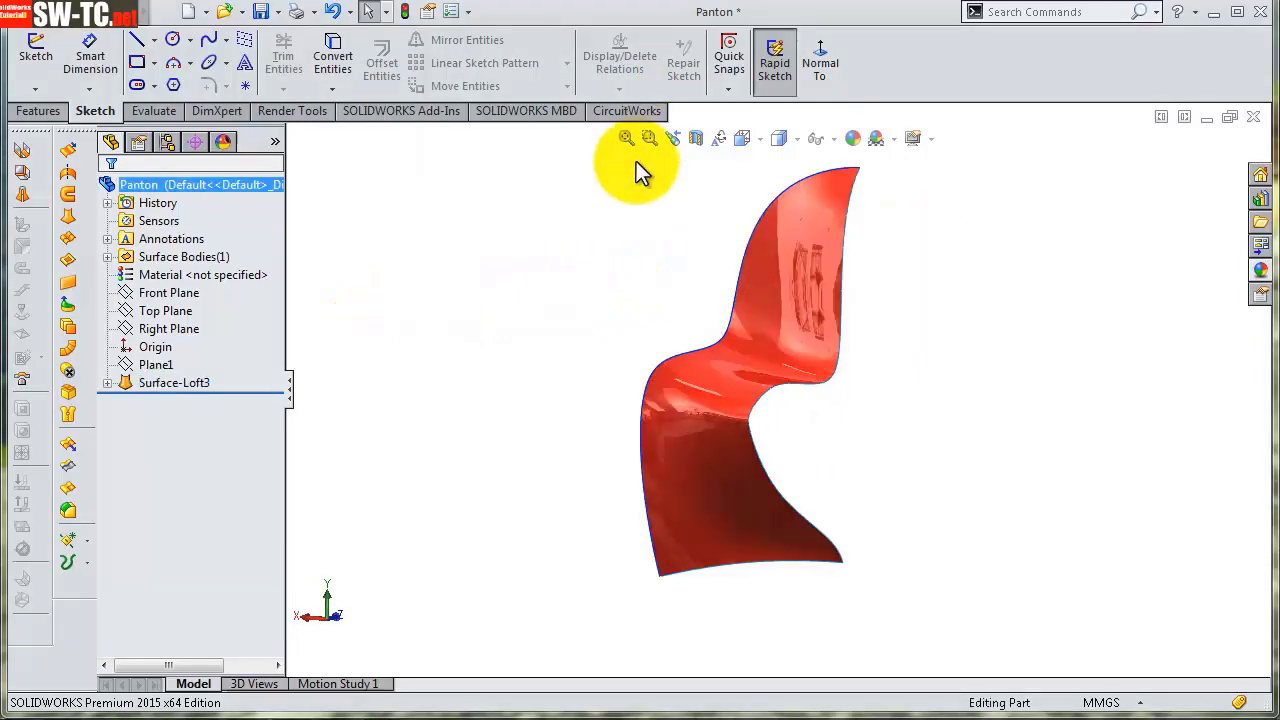